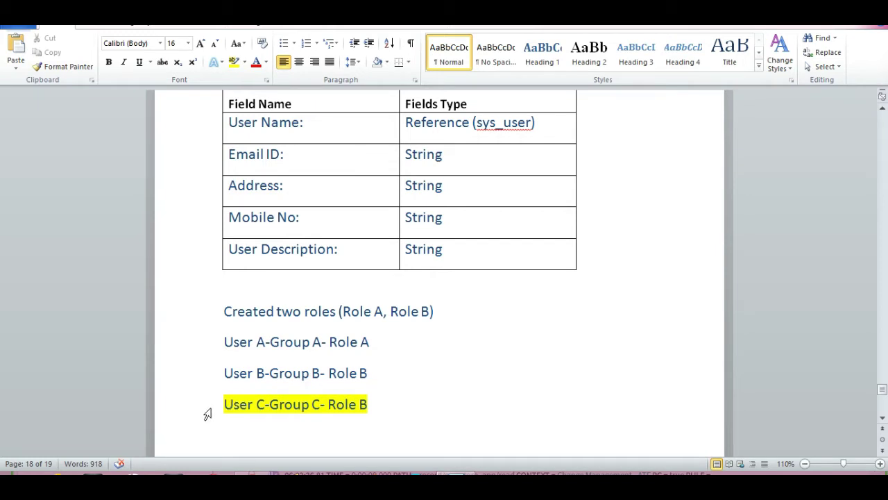
# - In the Role A Users line on page 19, insert the missing space between the comma and "email"
pyautogui.click(222, 406)
pyautogui.press('Down')
pyautogui.press('Down')
pyautogui.press('Down')
pyautogui.press('Down')
pyautogui.press('Down')
pyautogui.press('Down')
pyautogui.press('Down')
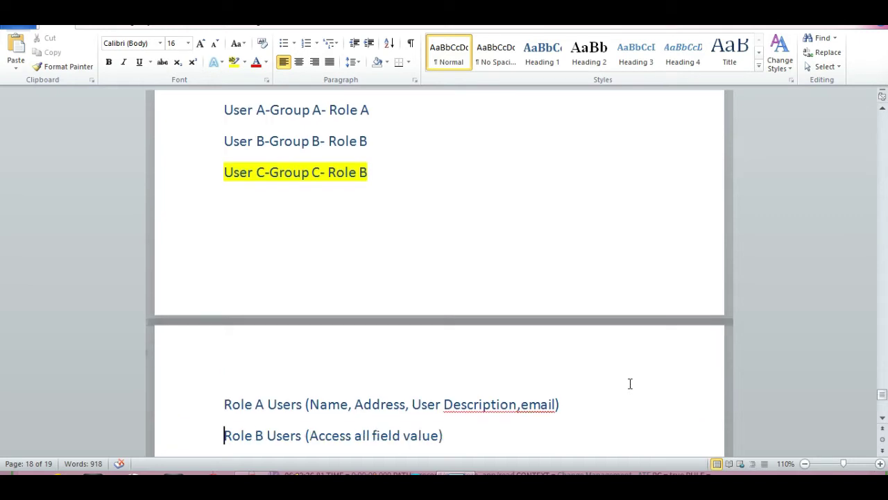
pyautogui.press('Down')
pyautogui.press('Down')
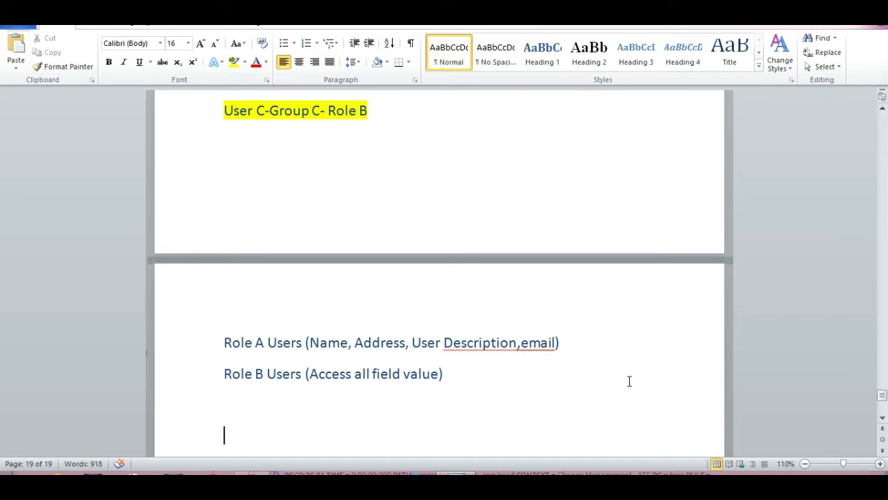
pyautogui.click(520, 342)
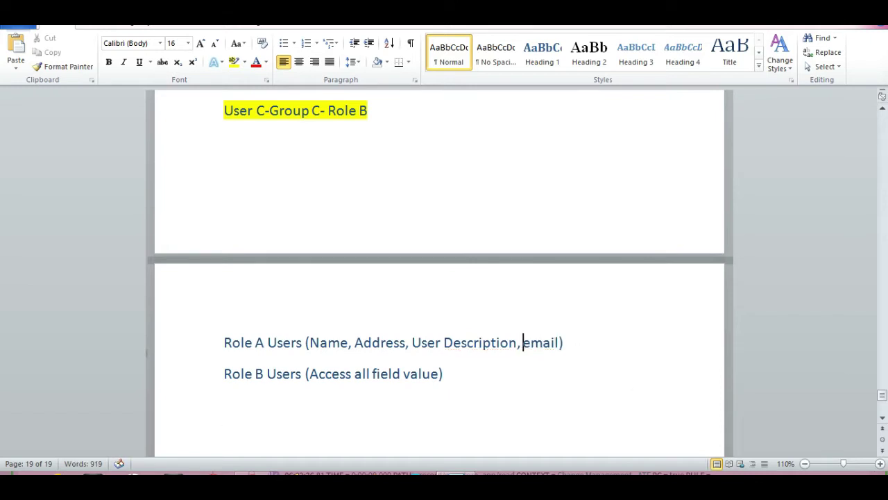
# - Review the notes on Table.none, Table.* and Table.field name levels and the Role A and RoleB lists beneath them
pyautogui.click(225, 343)
pyautogui.press('Down')
pyautogui.press('Down')
pyautogui.press('Down')
pyautogui.press('Down')
pyautogui.press('Down')
pyautogui.press('Down')
pyautogui.press('Down')
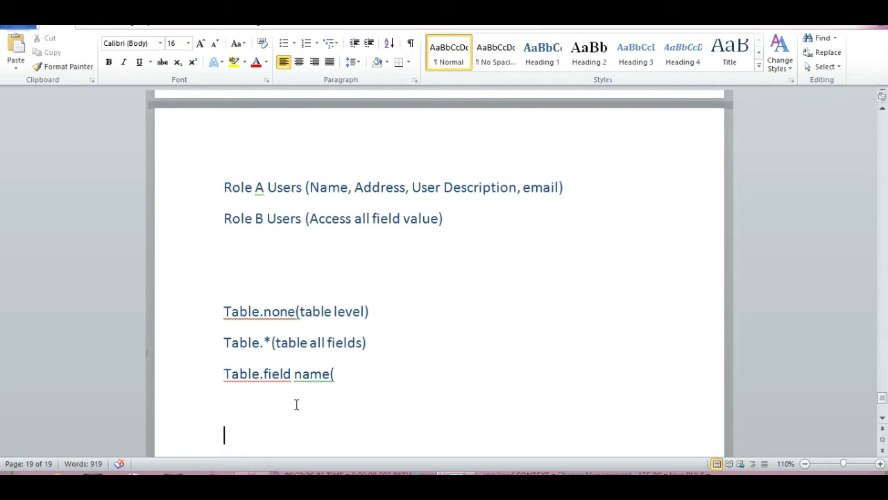
pyautogui.write('Role A\tRoleB Table.none\ttable.none Table.*\ttable.* \tTable.mobileNo')
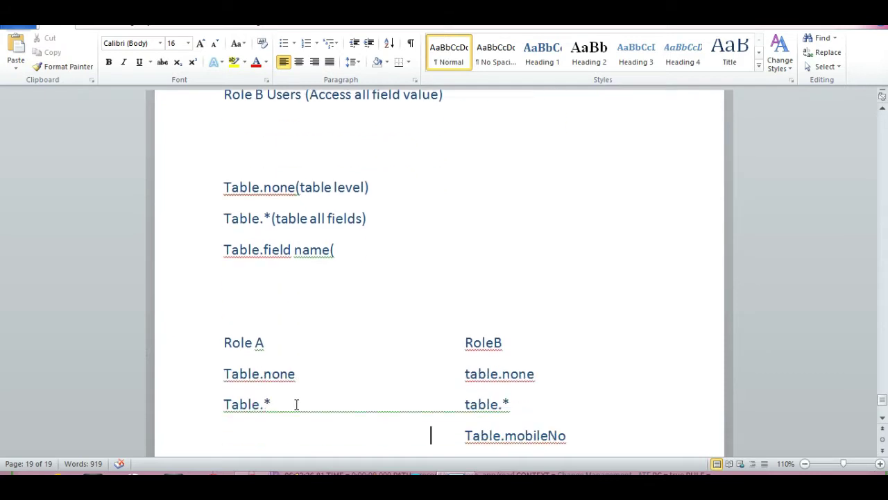
pyautogui.press('Return')
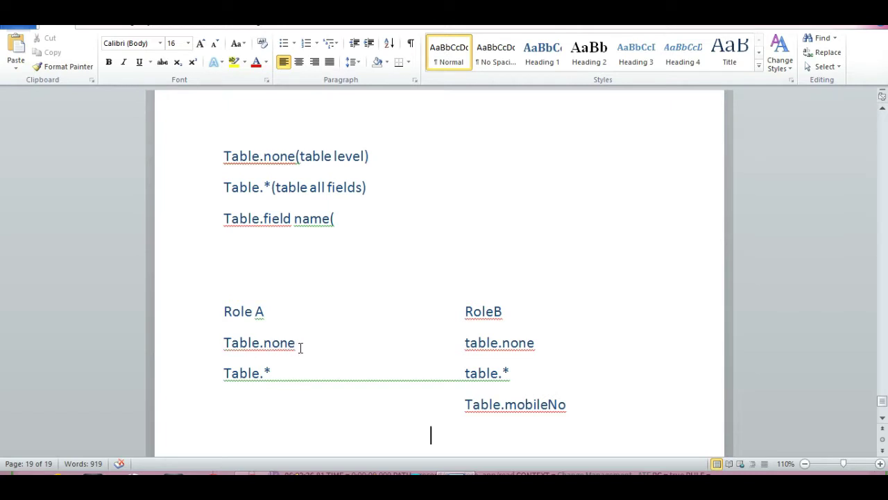
# - Point out the Table.none and Table.* entries of the two role lists, ending with RoleB's Table.mobileNo entry selected
pyautogui.click(208, 344)
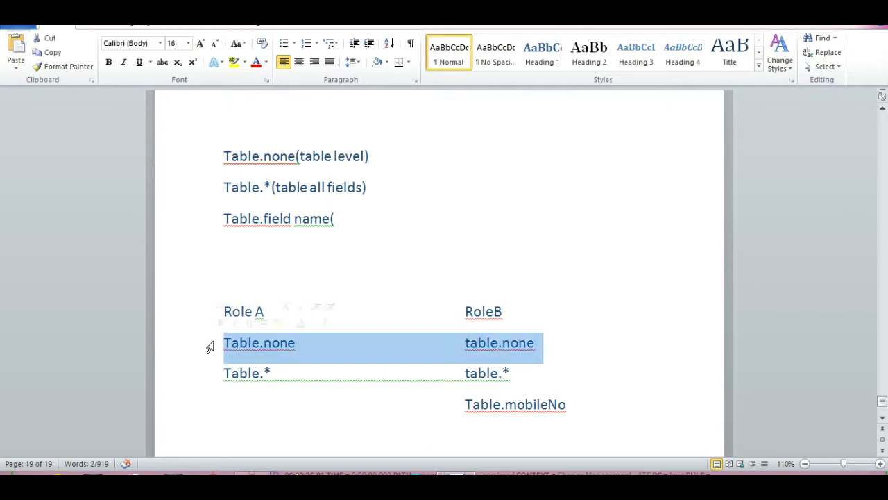
pyautogui.click(224, 373)
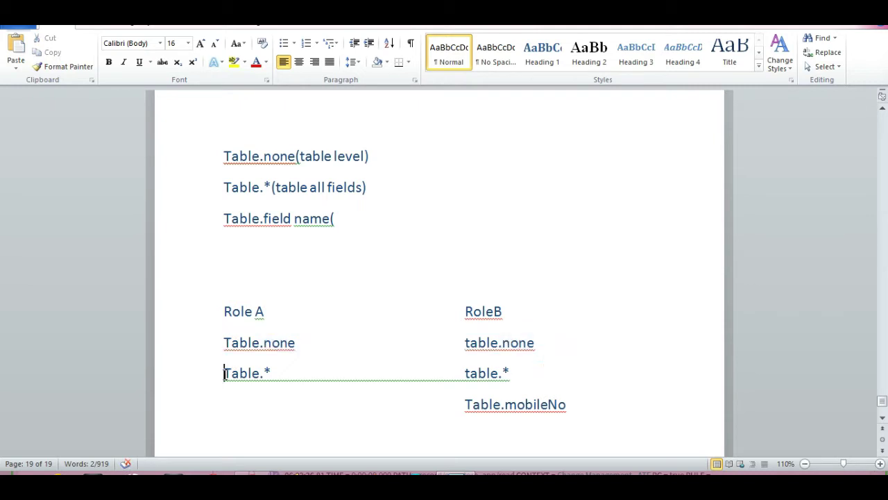
pyautogui.click(297, 344)
pyautogui.moveTo(298, 344); pyautogui.dragTo(222, 347)
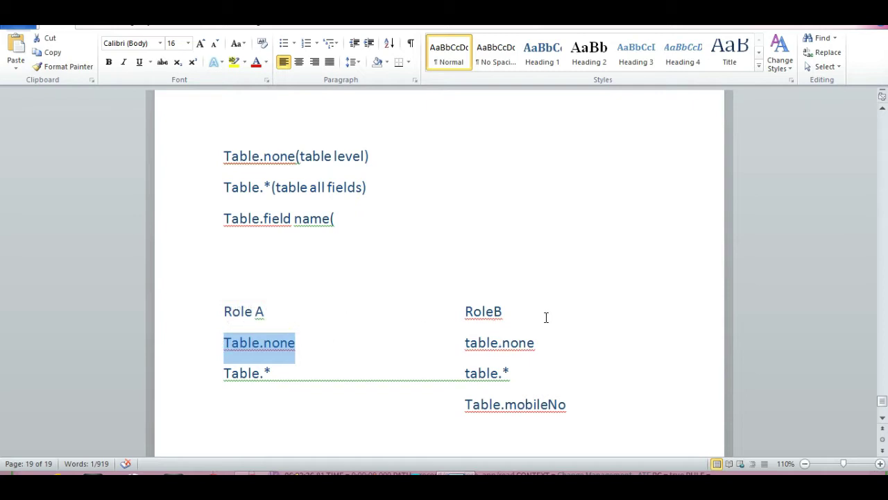
pyautogui.click(206, 349)
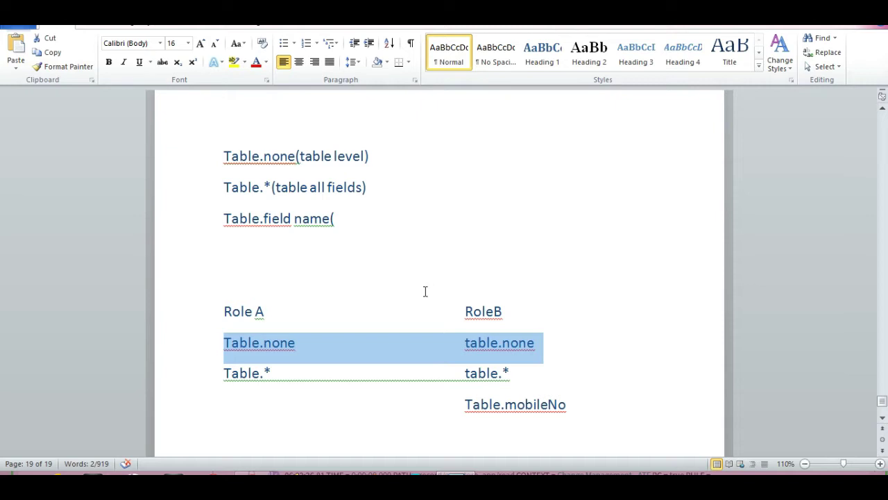
pyautogui.click(253, 373)
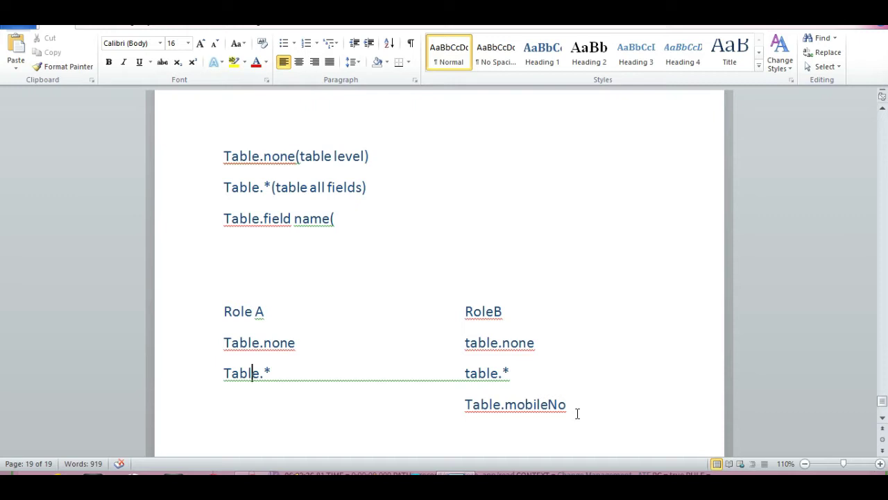
pyautogui.click(465, 405)
pyautogui.moveTo(465, 405); pyautogui.dragTo(564, 411)
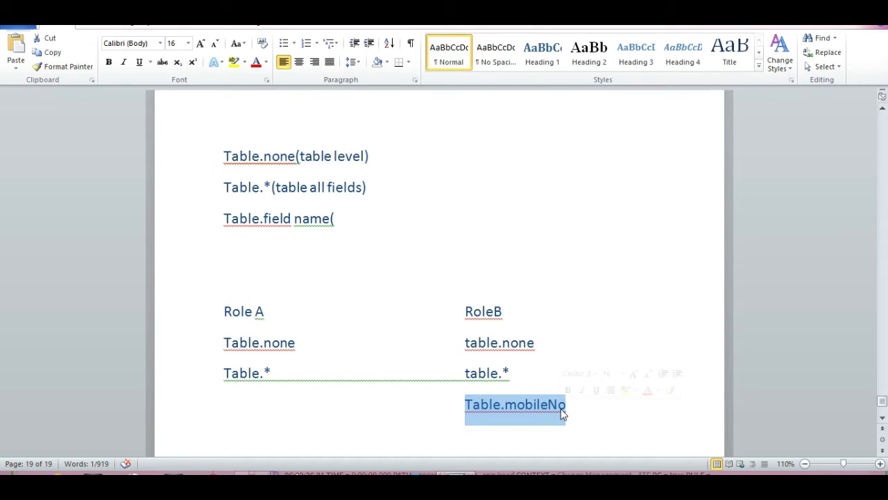
# - Switch to the ServiceNow Access Controls window in Chrome and impersonate User B
pyautogui.click(218, 470)
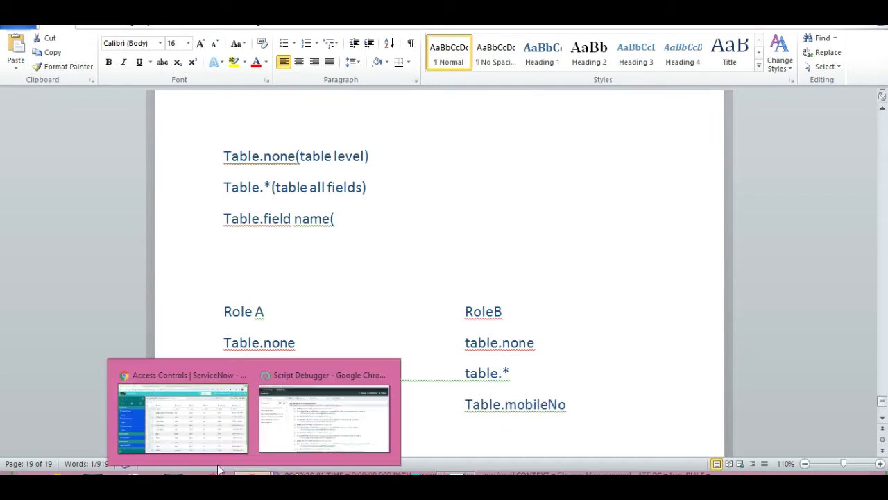
pyautogui.click(163, 435)
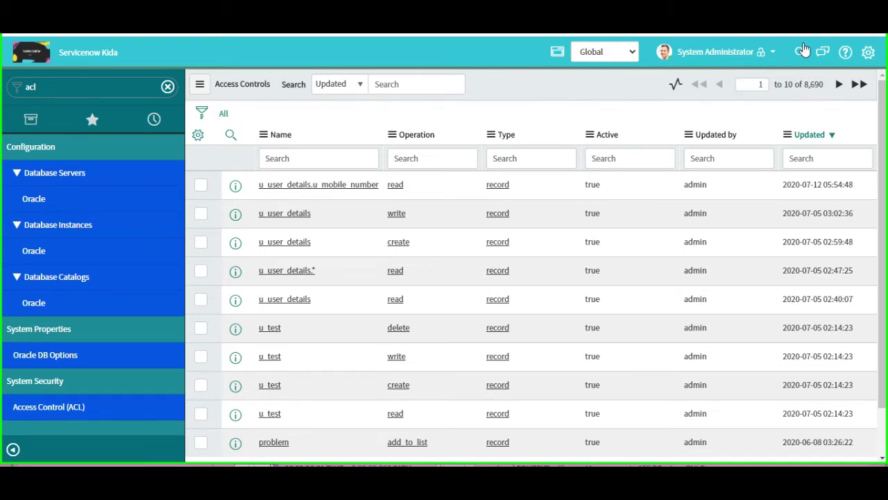
pyautogui.click(746, 59)
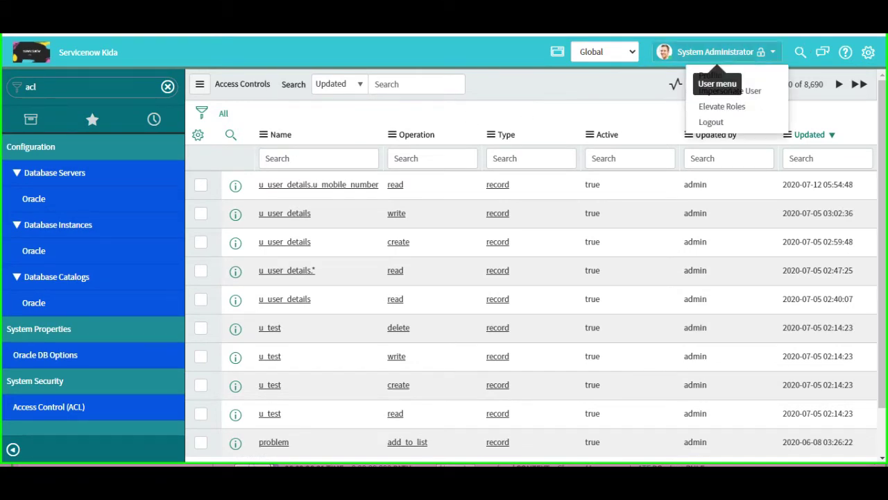
pyautogui.click(711, 121)
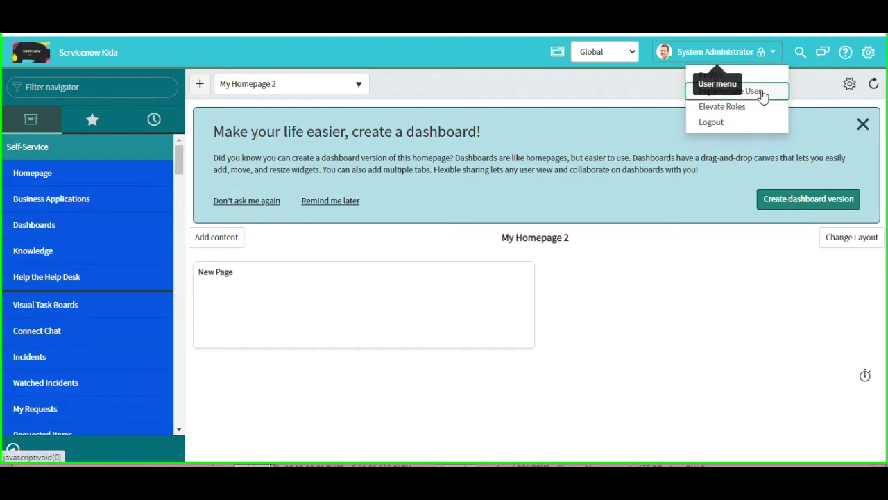
pyautogui.click(760, 90)
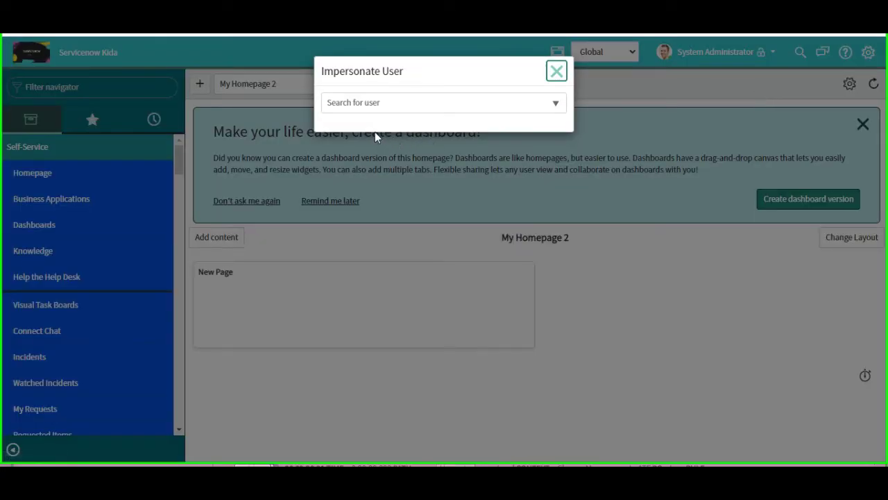
pyautogui.click(393, 108)
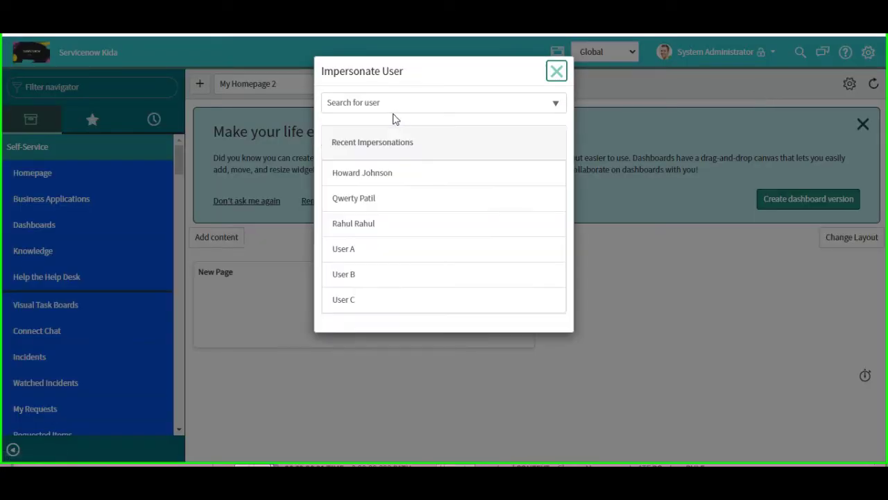
pyautogui.click(350, 274)
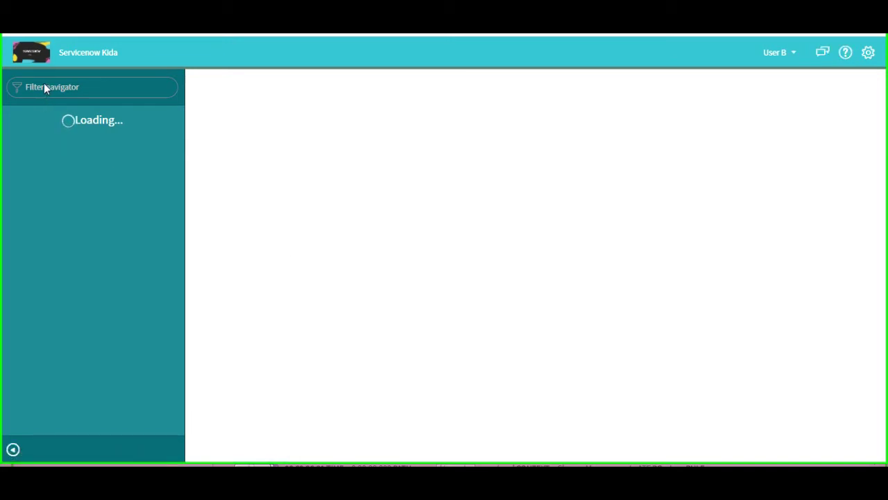
# - Find the User Details module with the filter "user", view the first record in its list, and return to the list
pyautogui.write('user')
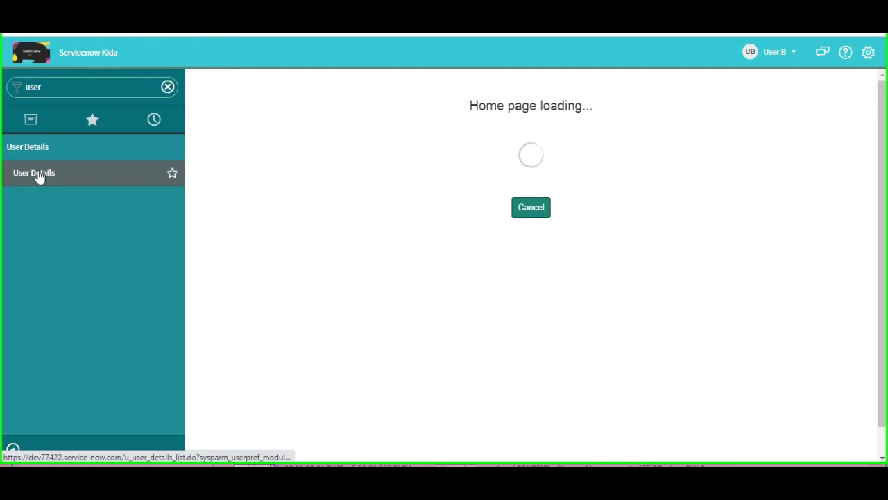
pyautogui.click(38, 175)
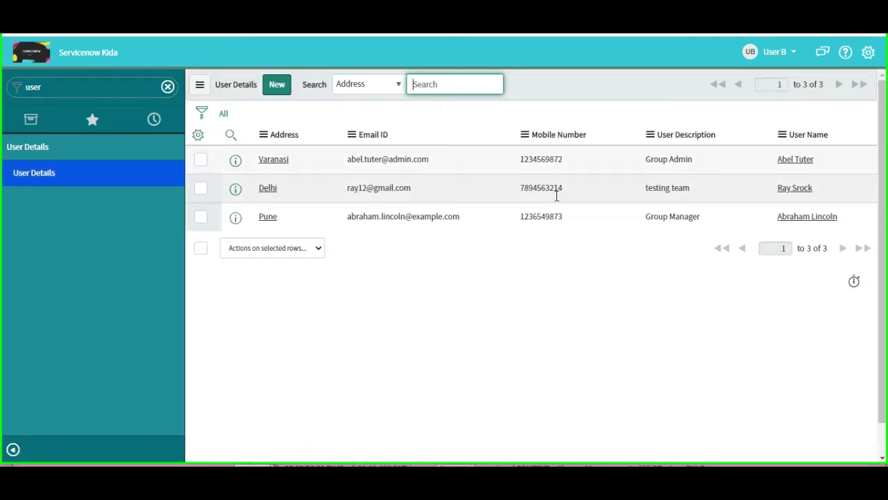
pyautogui.click(274, 164)
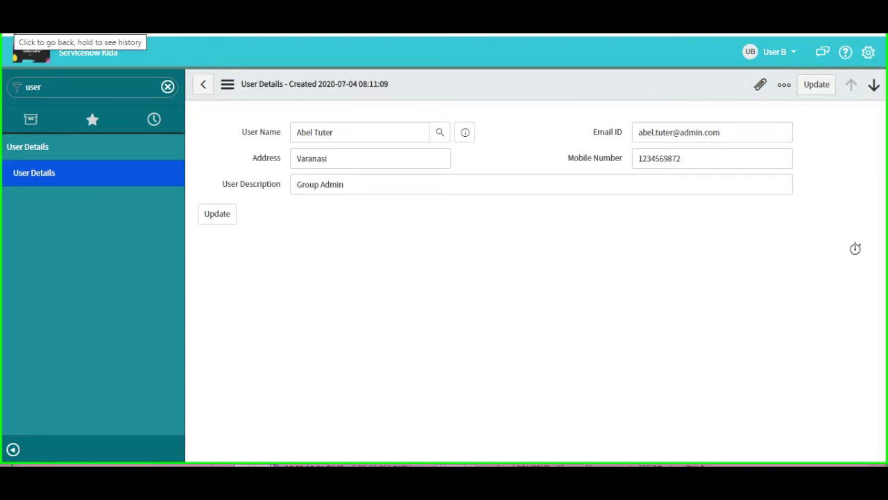
pyautogui.click(9, 31)
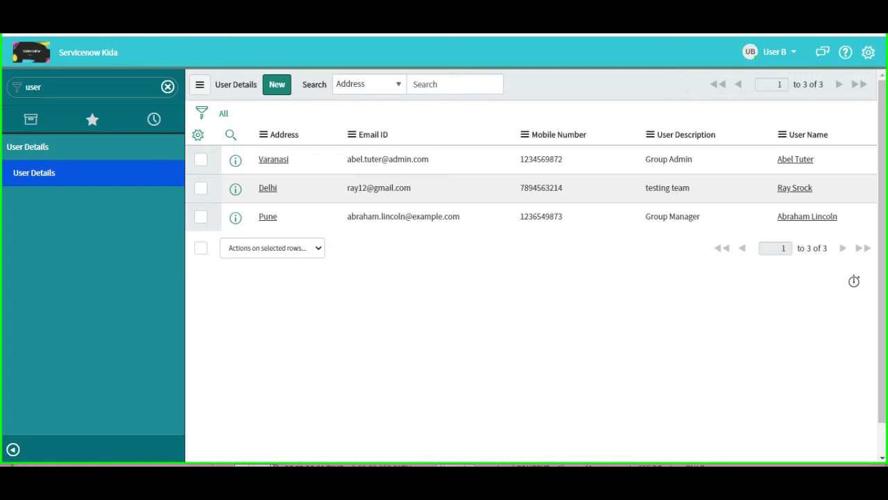
# - Change the impersonation to User A
pyautogui.click(786, 52)
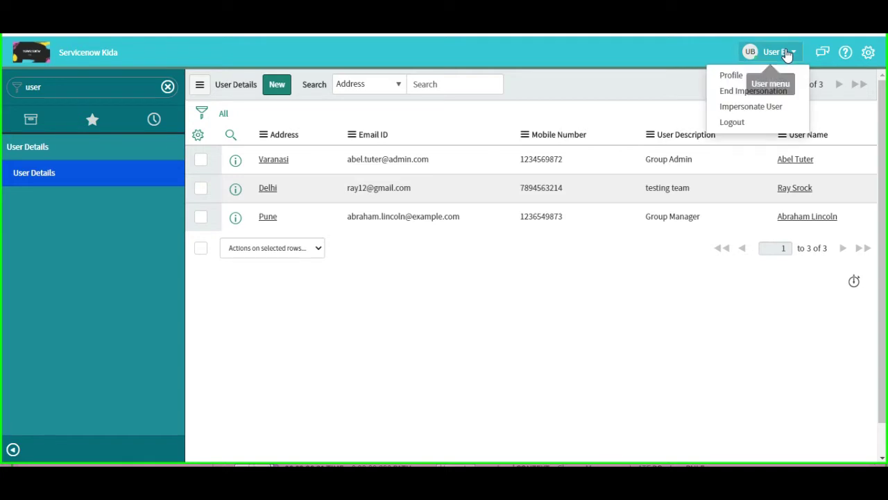
pyautogui.click(735, 106)
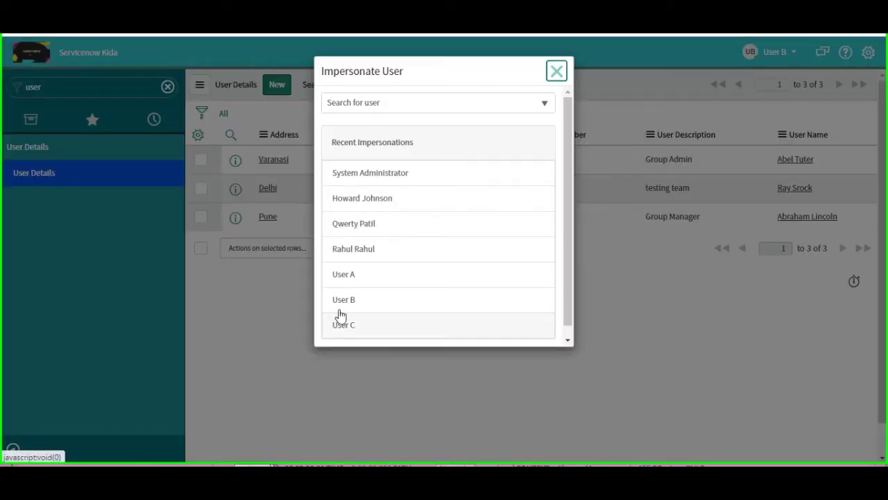
pyautogui.click(345, 275)
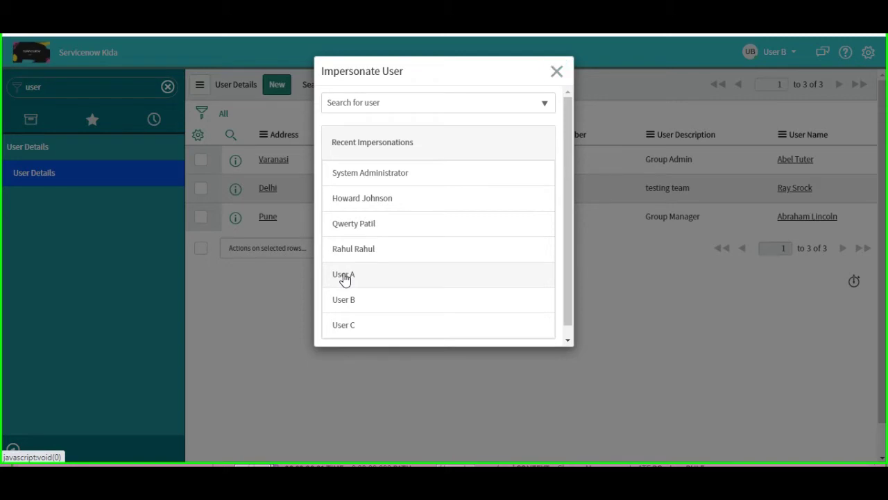
pyautogui.click(344, 275)
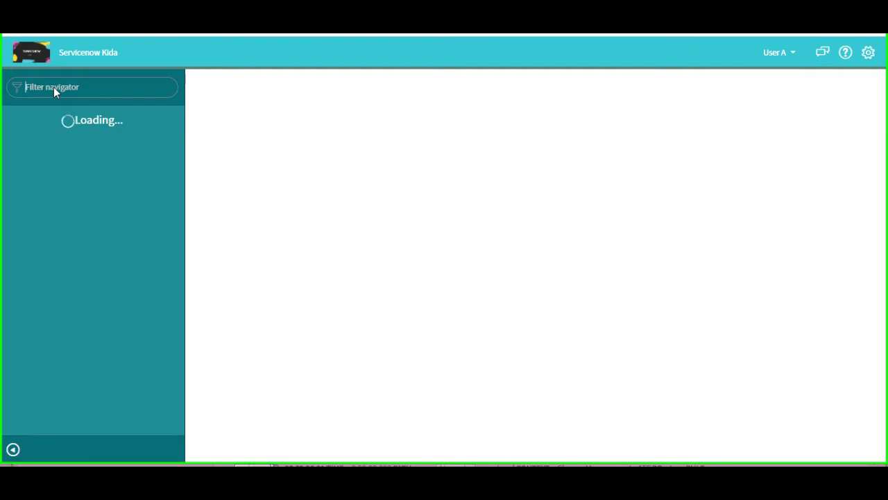
# - Find the User Details module with the filter "user d" and open the first record to check which fields are shown
pyautogui.write('user')
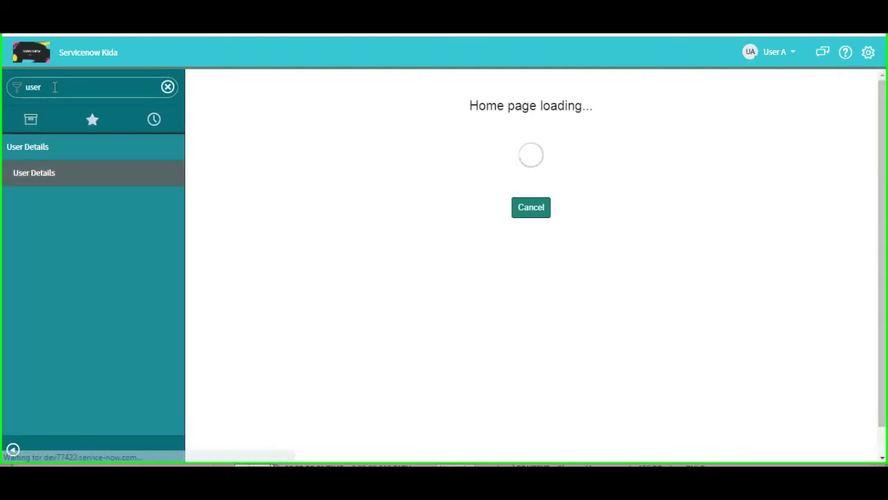
pyautogui.write(' d')
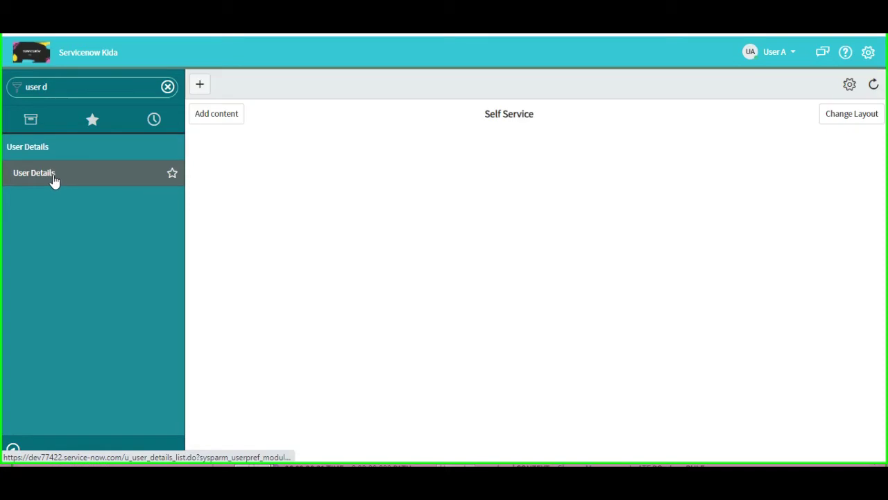
pyautogui.click(55, 180)
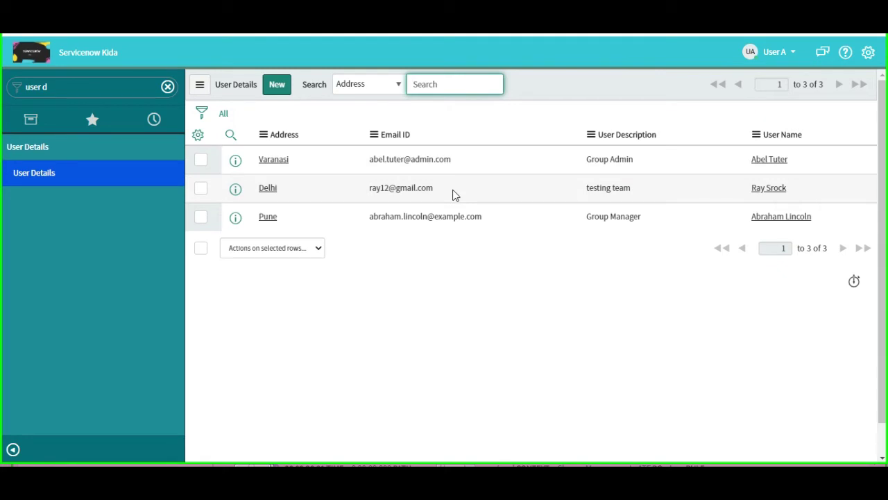
pyautogui.click(281, 161)
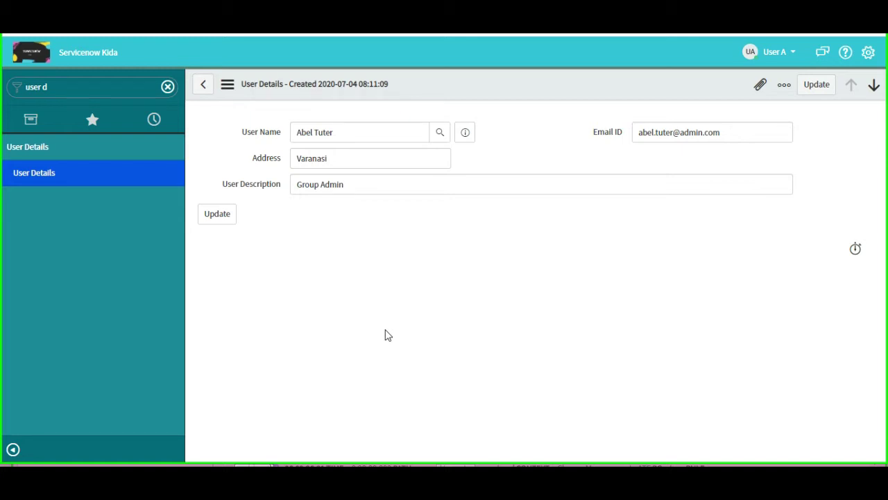
# - End the impersonation of User A
pyautogui.click(787, 55)
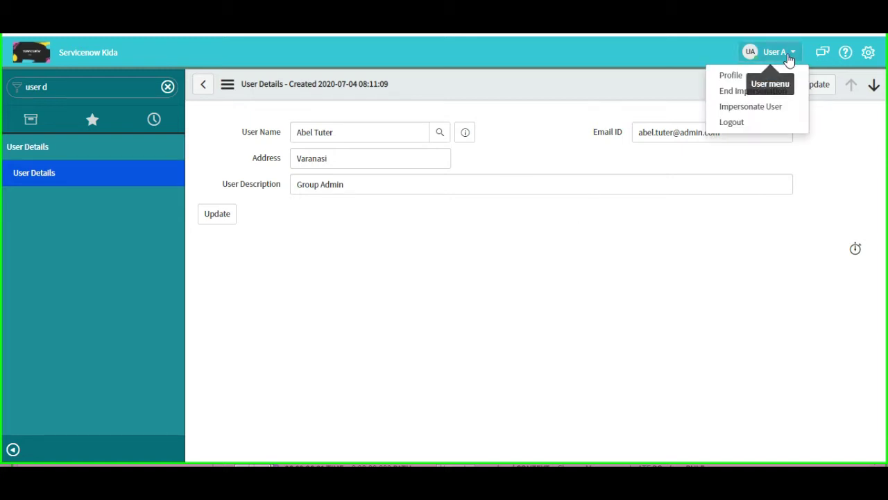
pyautogui.click(737, 92)
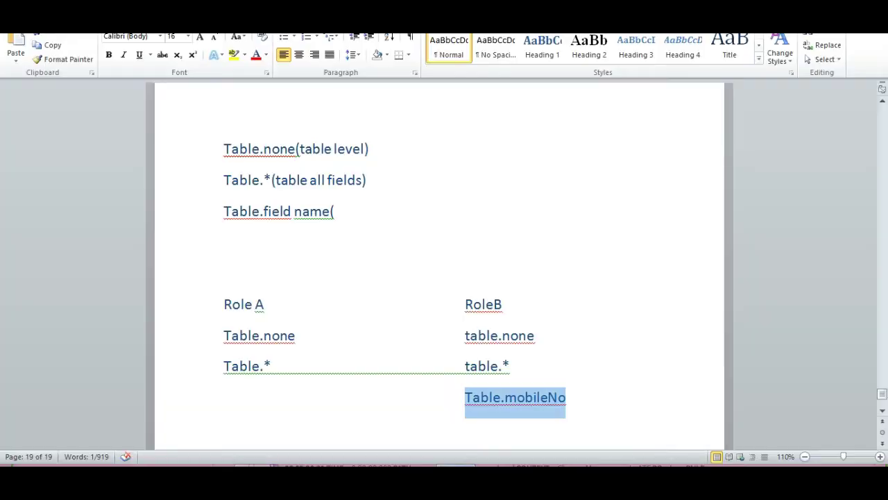
# - Review the notes on which fields Role A and Role B users can access and how users, groups and roles are assigned
pyautogui.click(882, 101)
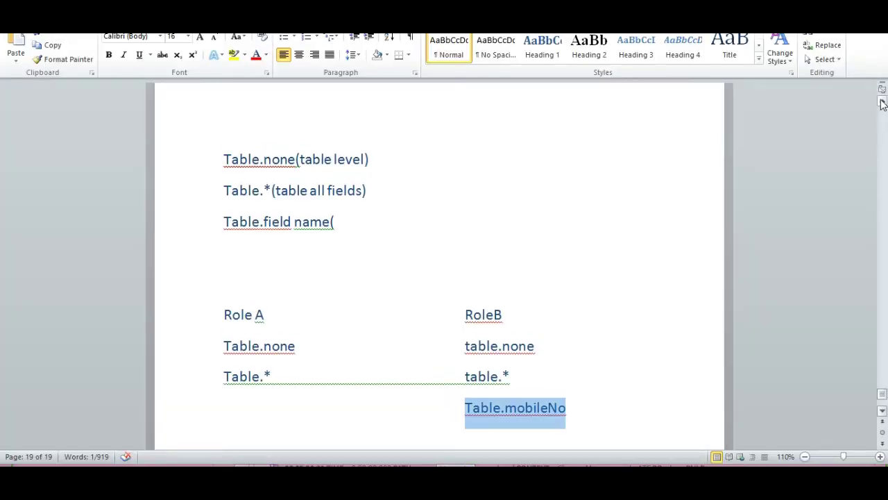
pyautogui.click(881, 102)
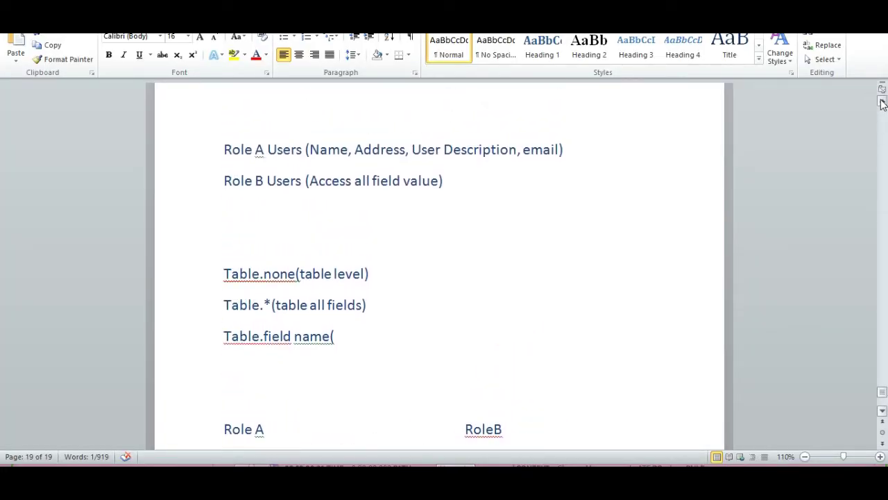
pyautogui.click(882, 103)
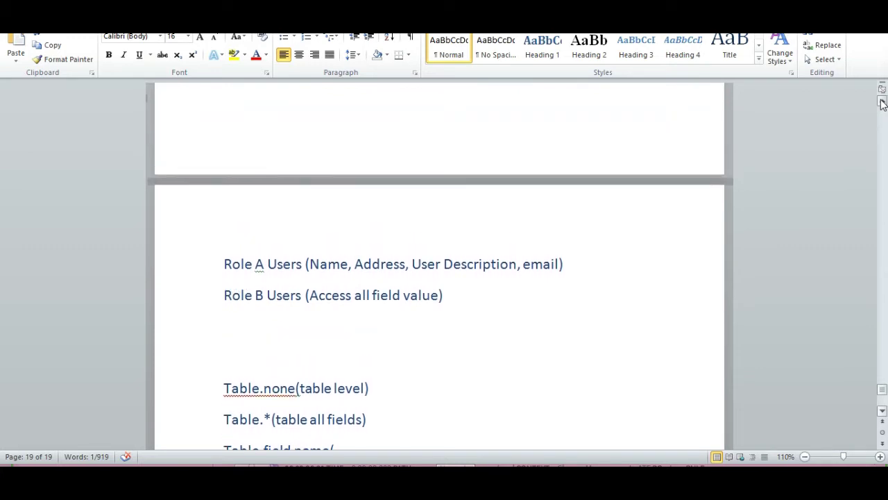
pyautogui.click(882, 103)
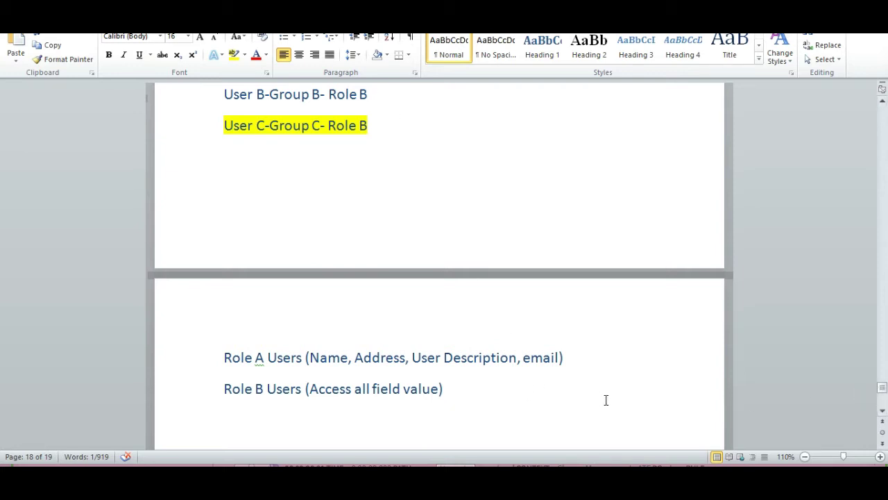
pyautogui.click(442, 389)
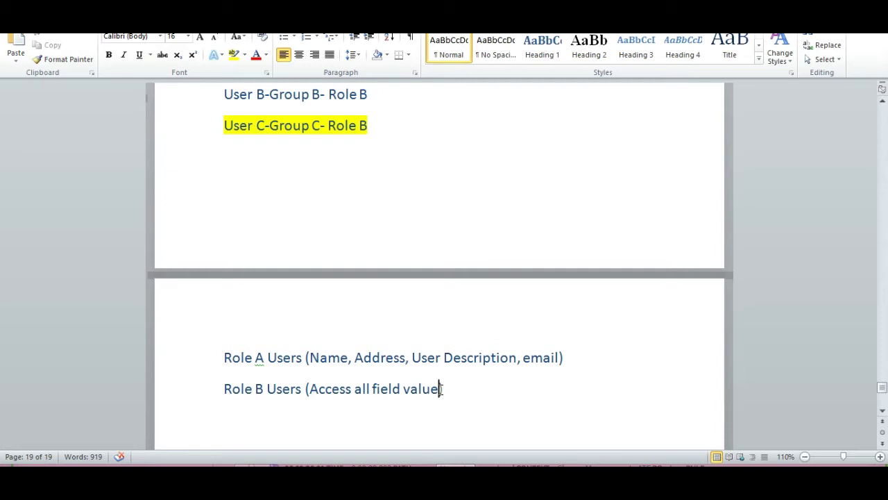
pyautogui.write(')')
pyautogui.moveTo(253, 465)
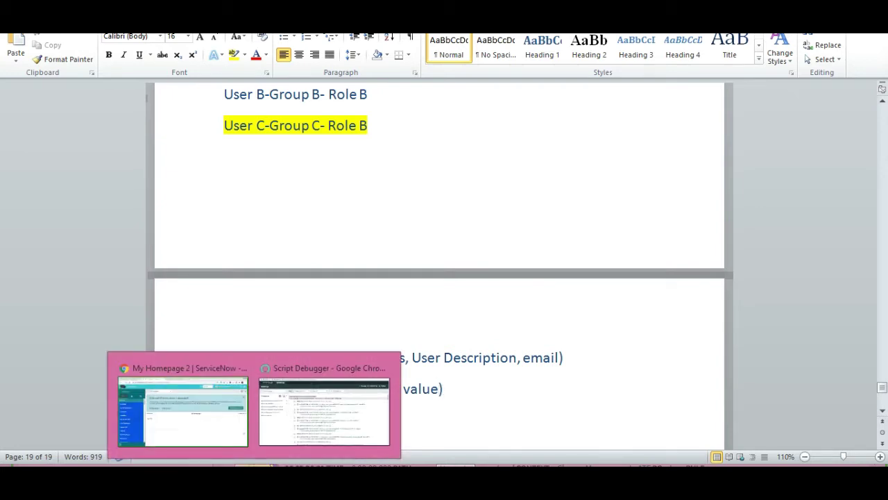
pyautogui.click(476, 173)
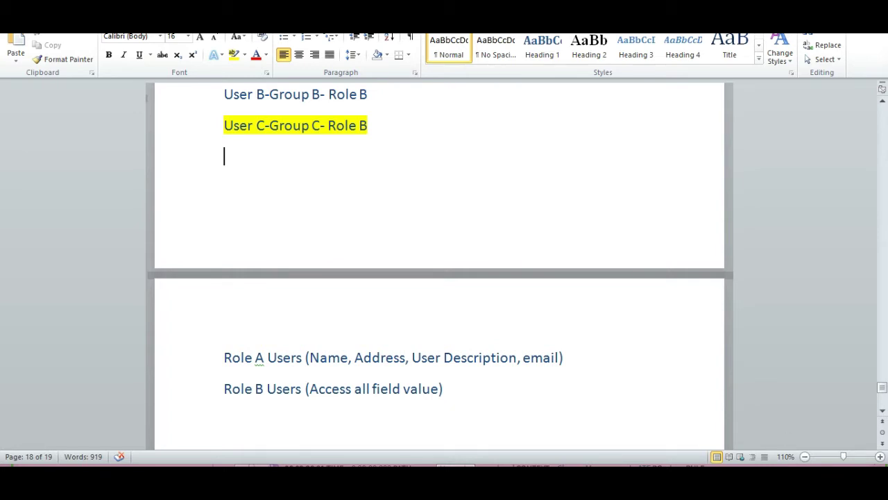
# - Switch to the ServiceNow browser window, filter the navigator by "group", and open the System Security Groups list
pyautogui.moveTo(254, 479)
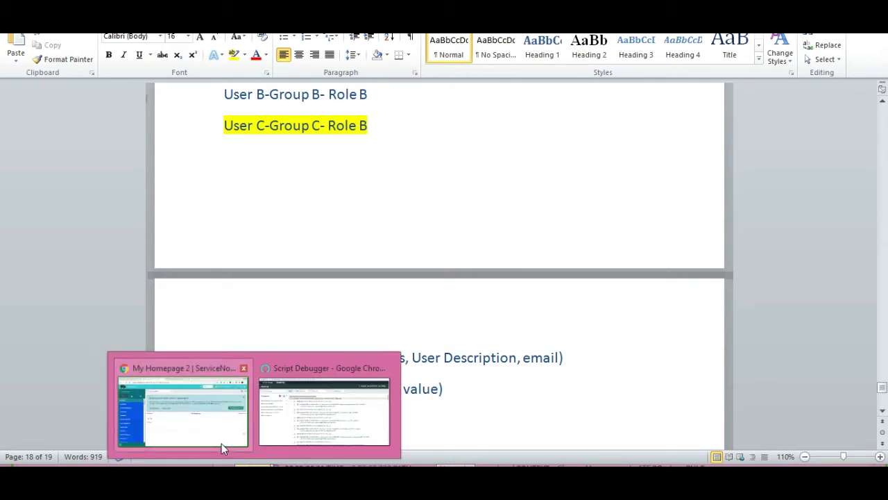
pyautogui.moveTo(205, 431)
pyautogui.click(192, 414)
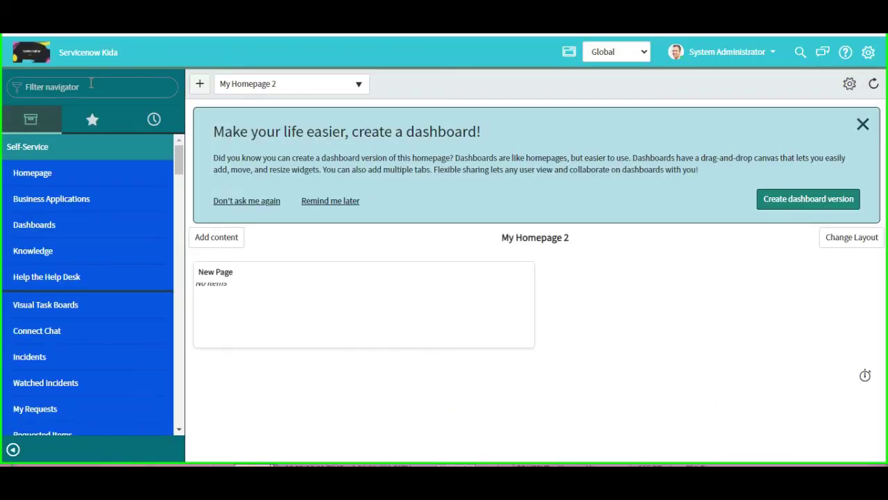
pyautogui.click(91, 84)
pyautogui.write('gr')
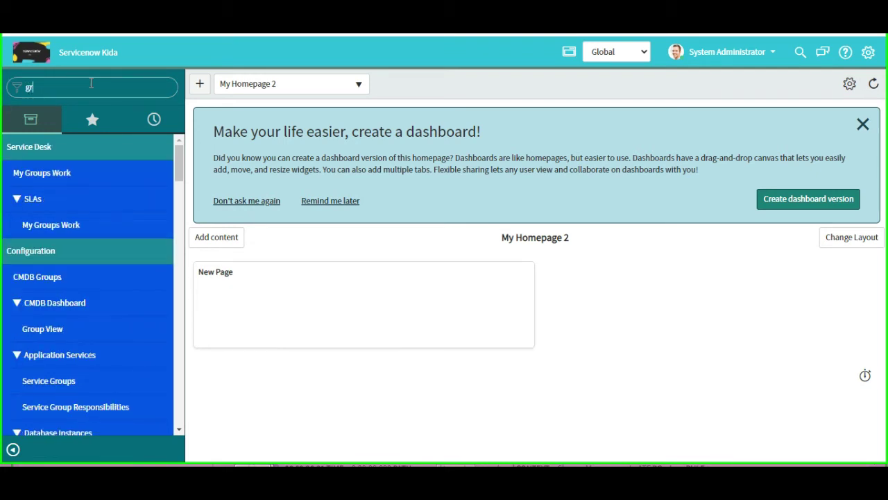
pyautogui.write('oup')
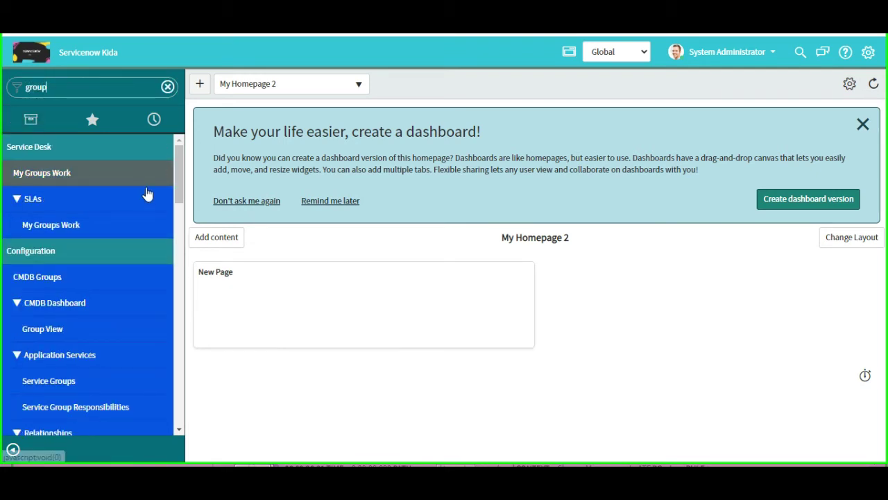
pyautogui.moveTo(176, 184); pyautogui.dragTo(171, 379)
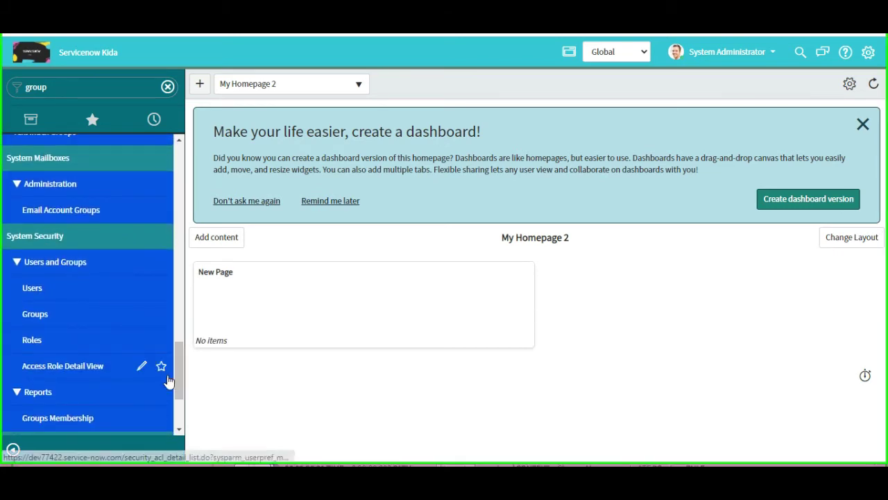
pyautogui.click(38, 311)
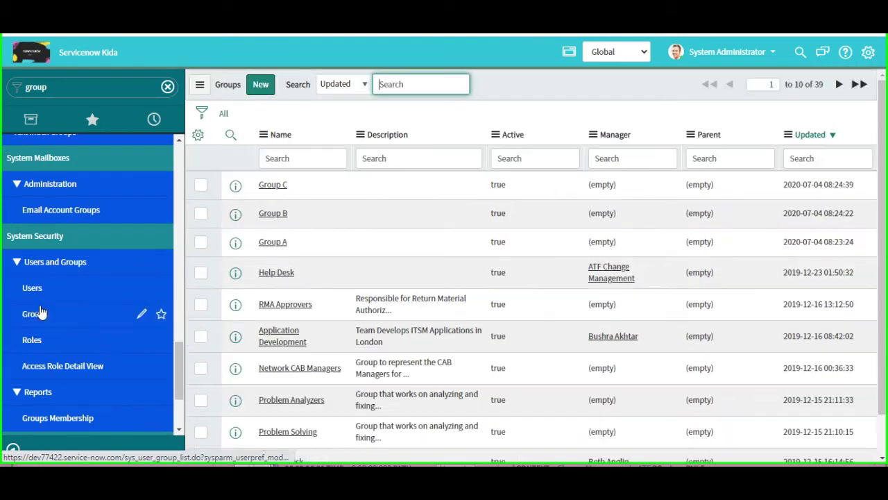
# - Open Group C and check its group members and assigned roles
pyautogui.click(272, 186)
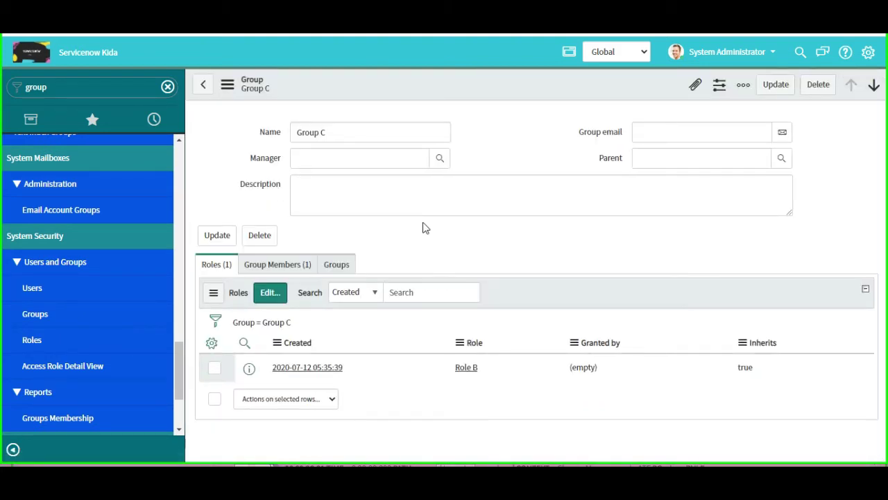
pyautogui.click(286, 264)
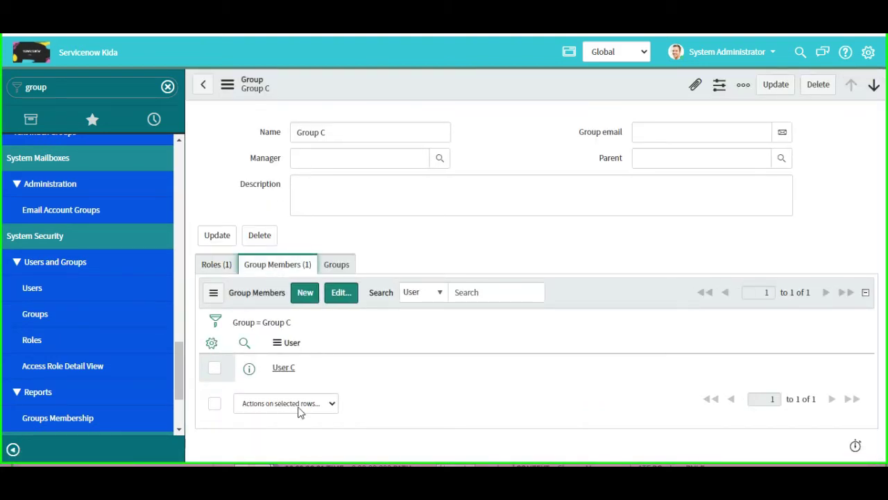
pyautogui.click(212, 269)
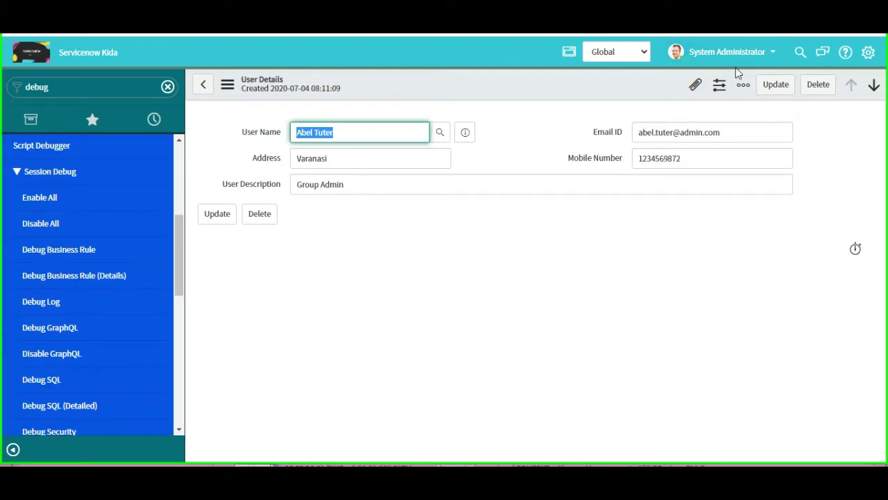
# - Impersonate User C
pyautogui.click(766, 61)
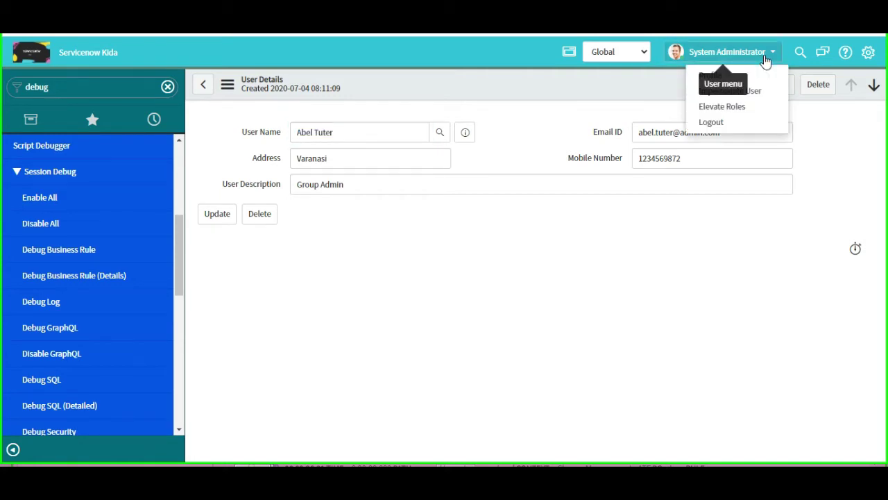
pyautogui.click(732, 93)
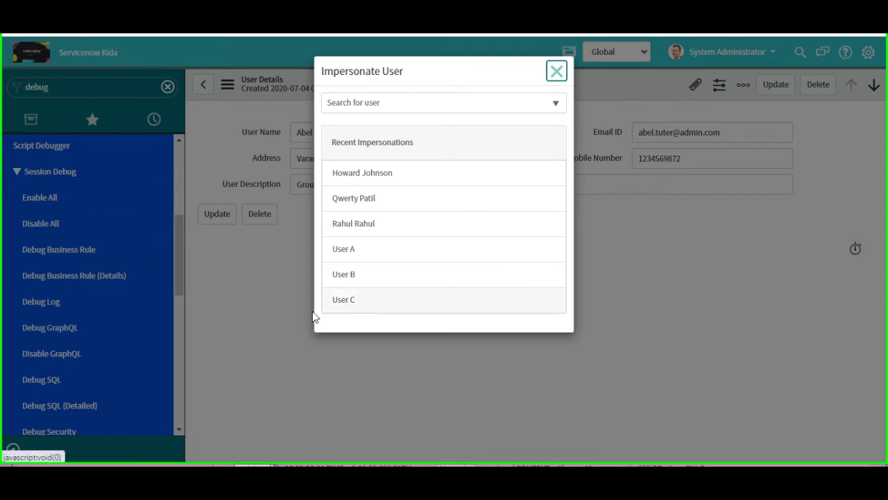
pyautogui.click(348, 305)
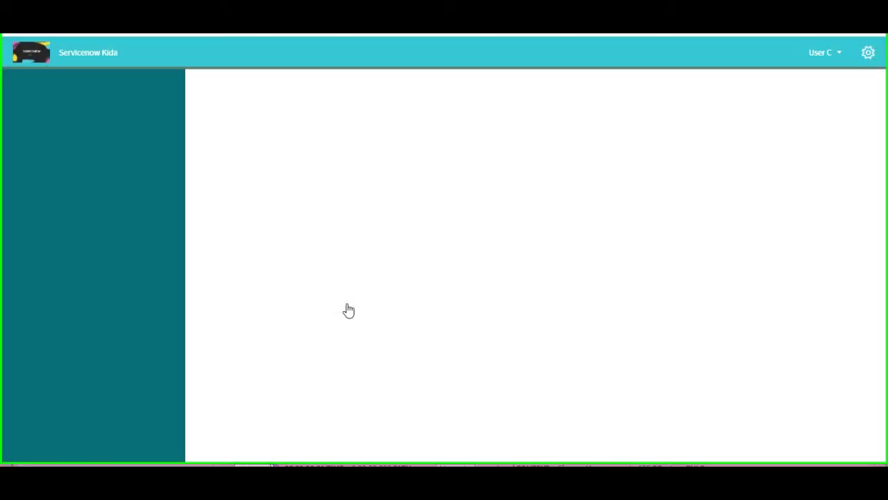
pyautogui.press('super+c')
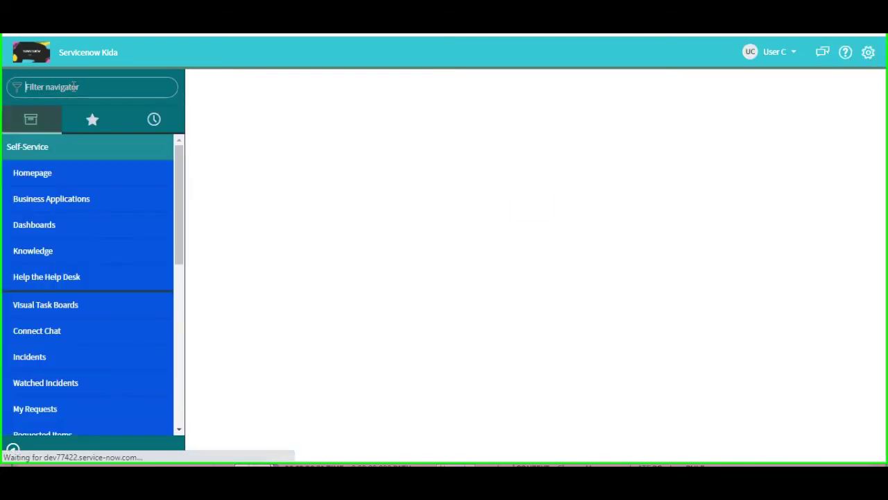
# - Find the User Details module with the filter "user de" and open its list to check the columns shown
pyautogui.click(73, 86)
pyautogui.write('user')
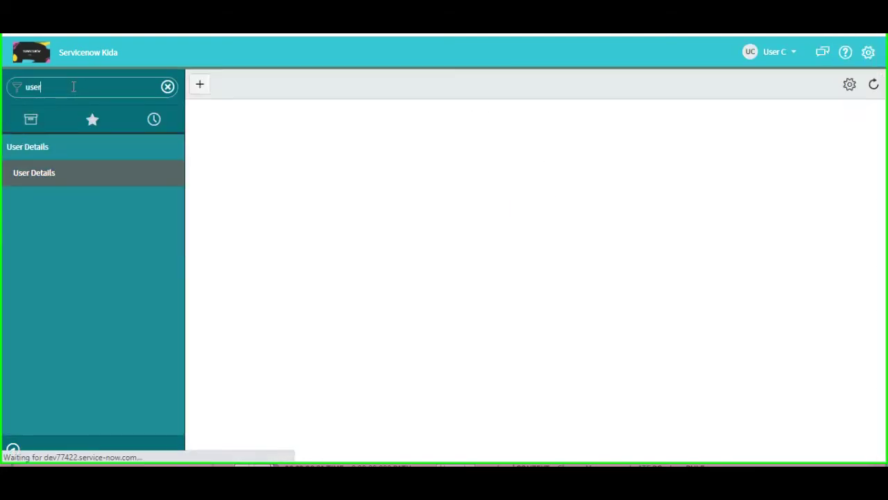
pyautogui.write(' de')
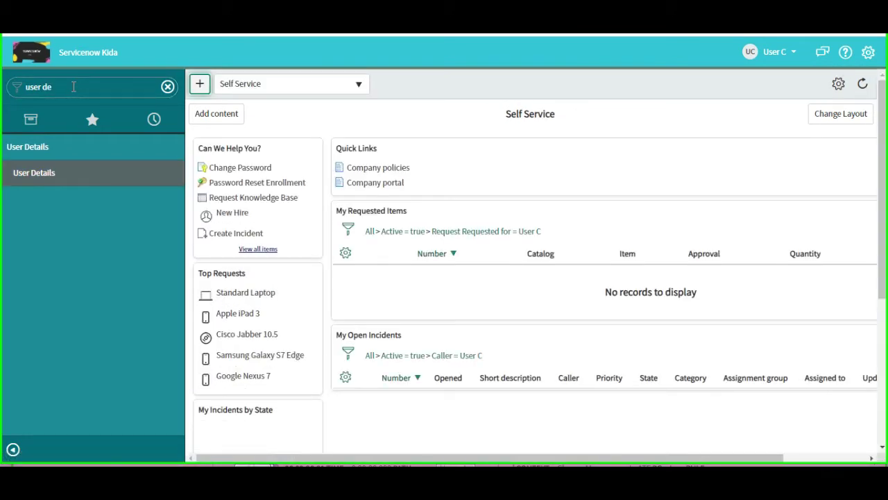
pyautogui.click(49, 177)
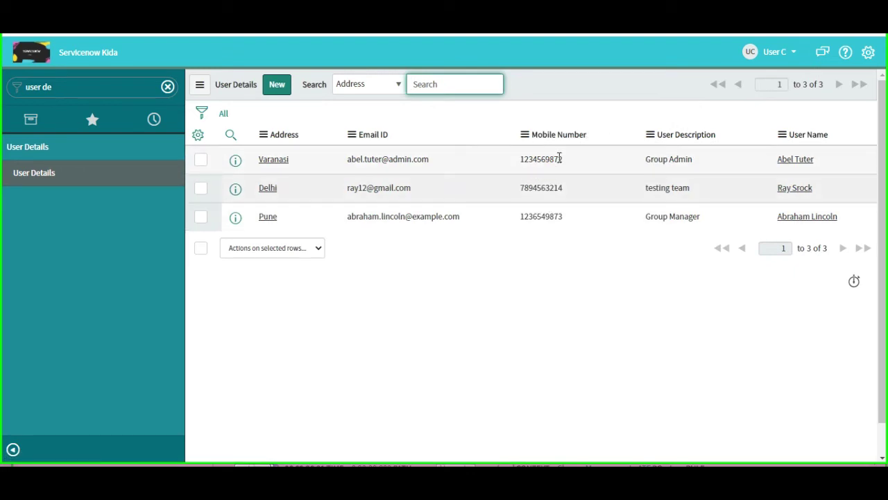
pyautogui.press('super+c')
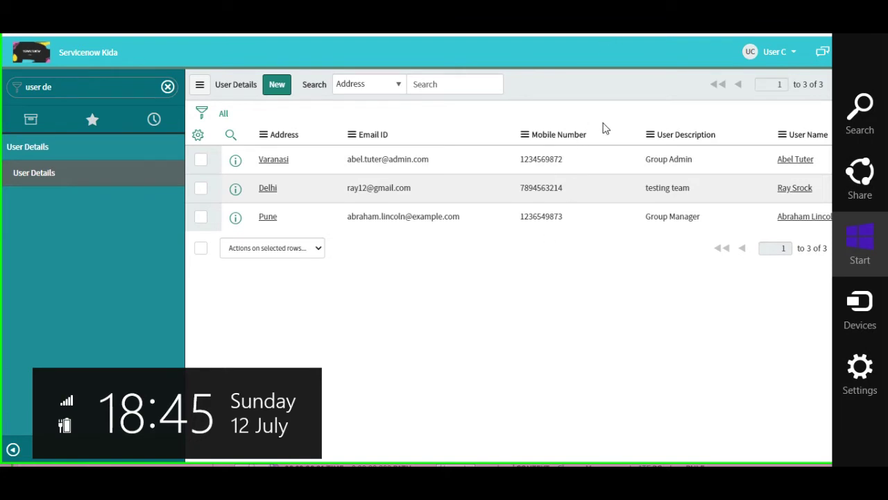
# - Open the first User Details record, check the Mobile Number field, and return to the list
pyautogui.click(274, 163)
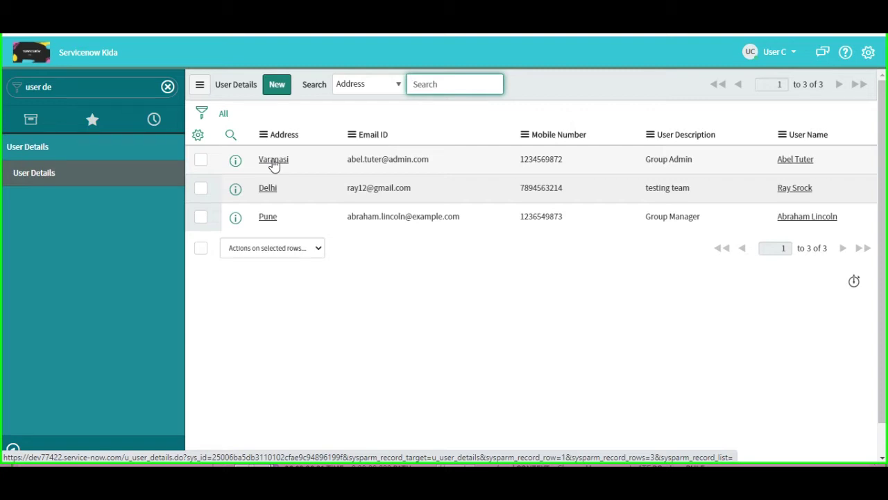
pyautogui.click(274, 160)
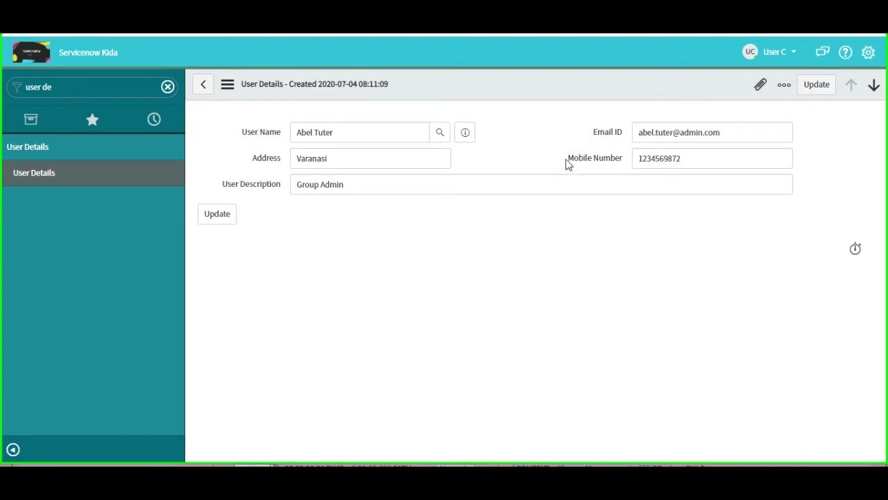
pyautogui.moveTo(570, 161); pyautogui.dragTo(626, 161)
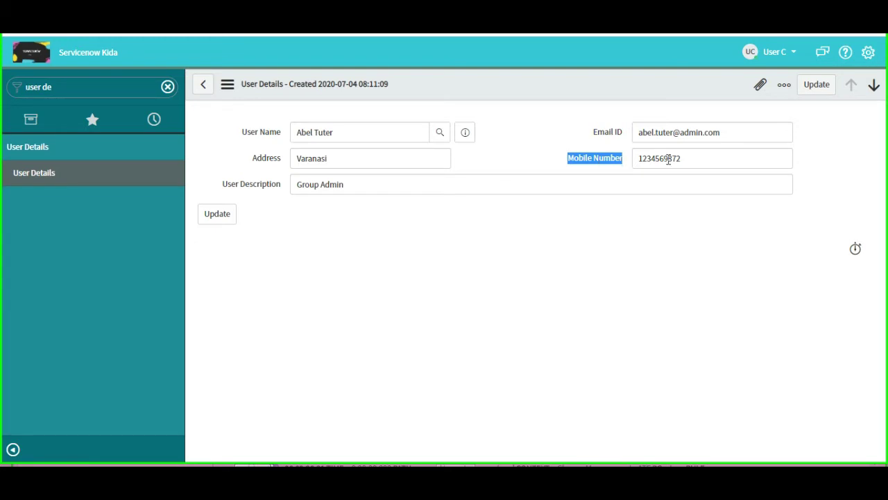
pyautogui.click(15, 33)
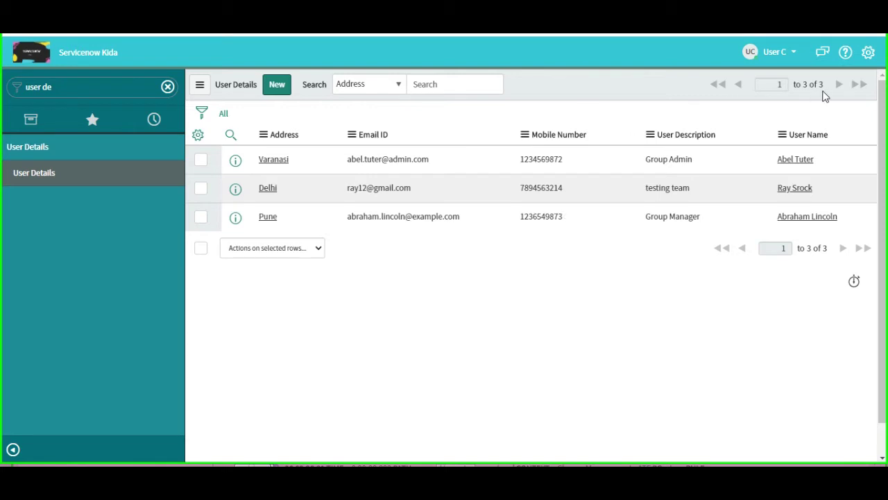
# - End the impersonation of User C and elevate the administrator session to the security_admin role
pyautogui.click(791, 55)
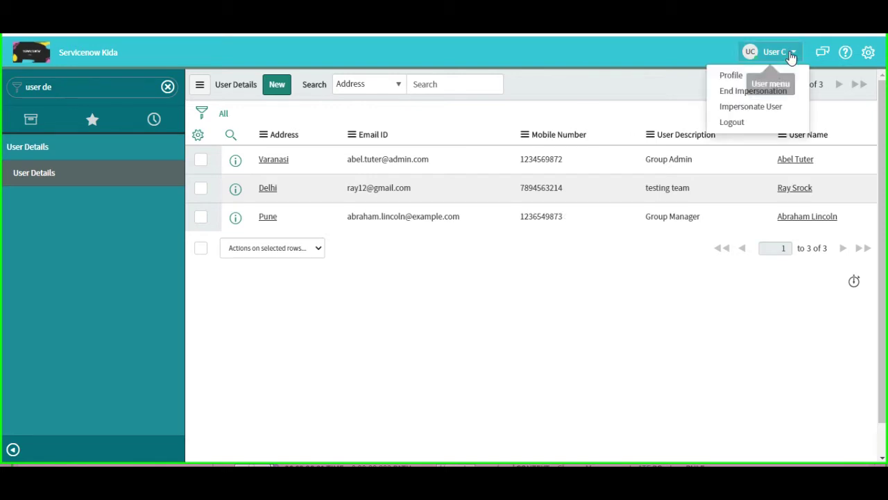
pyautogui.click(744, 97)
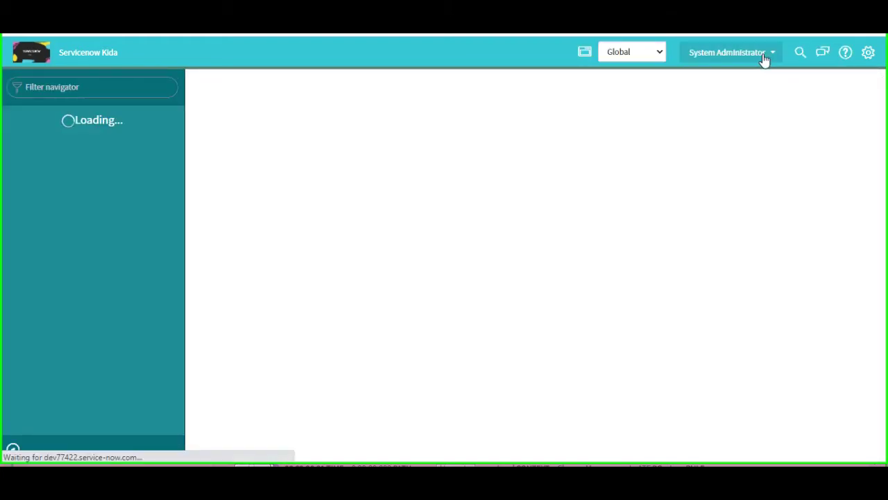
pyautogui.click(754, 55)
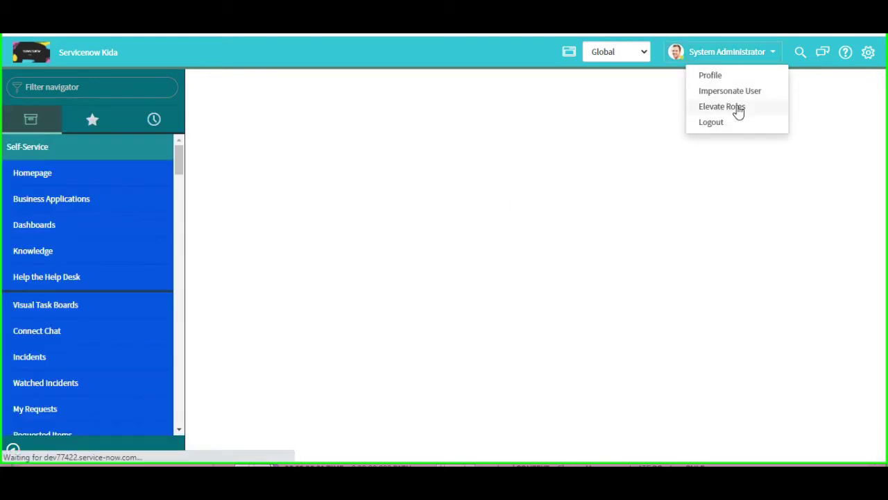
pyautogui.click(738, 108)
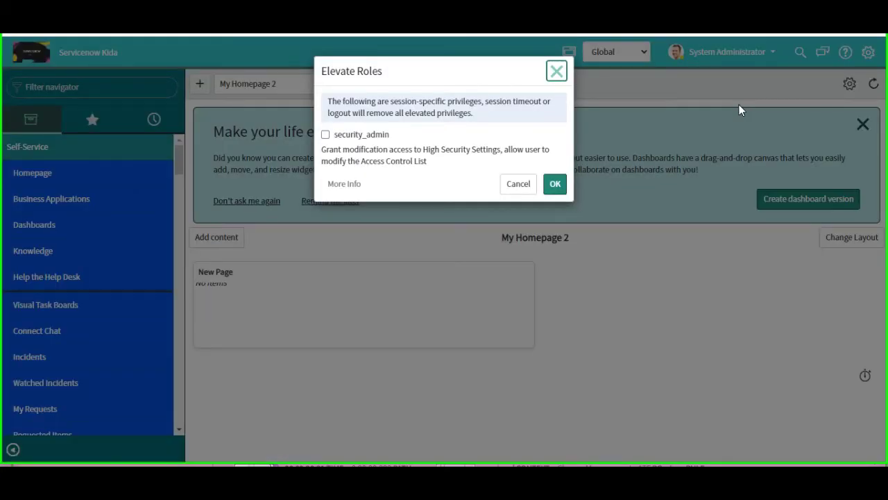
pyautogui.click(325, 134)
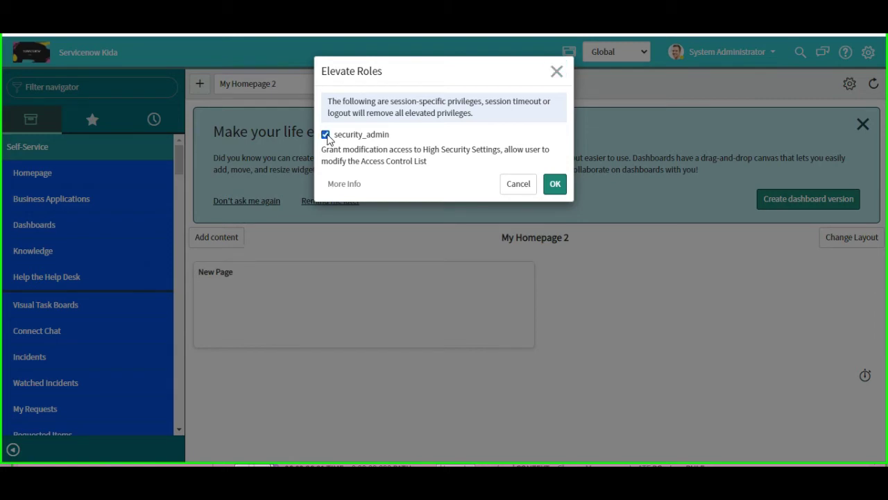
pyautogui.click(555, 187)
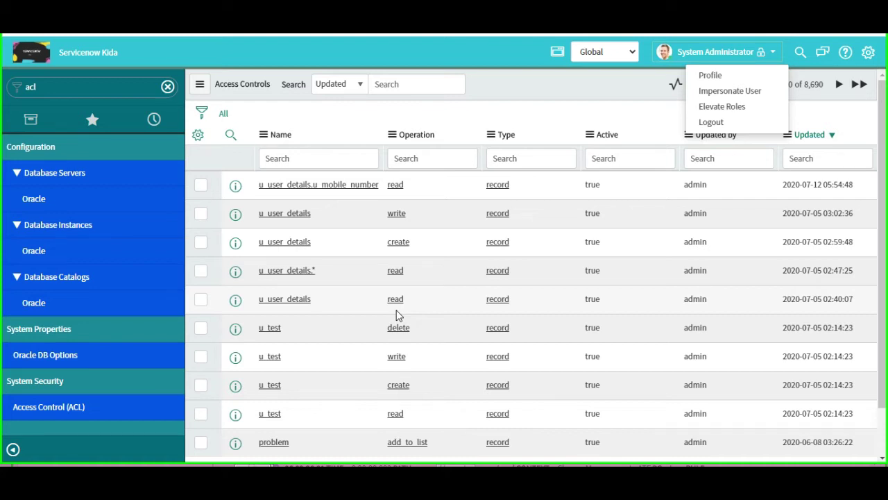
# - Open the read access control for u_user_details.u_mobile_number to examine its definition
pyautogui.click(298, 191)
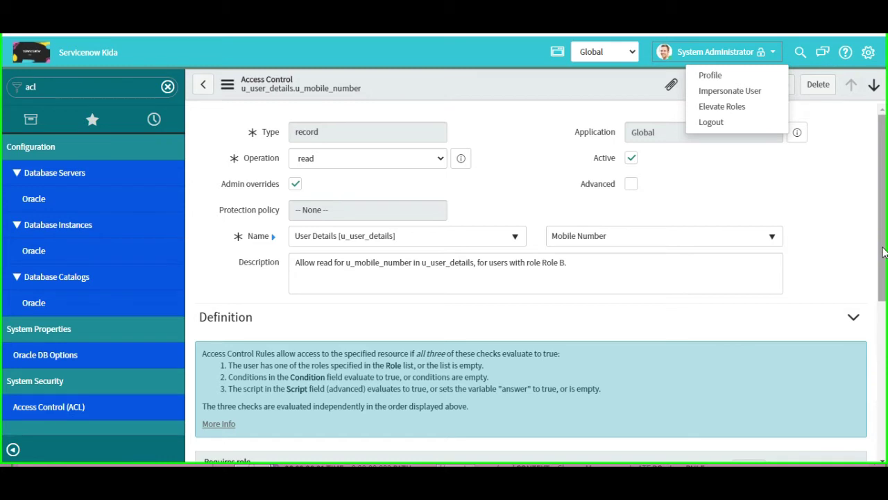
# - Review the Mobile Number read rule's required role and condition, and enable its Advanced option to add a script
pyautogui.moveTo(883, 253); pyautogui.dragTo(857, 396)
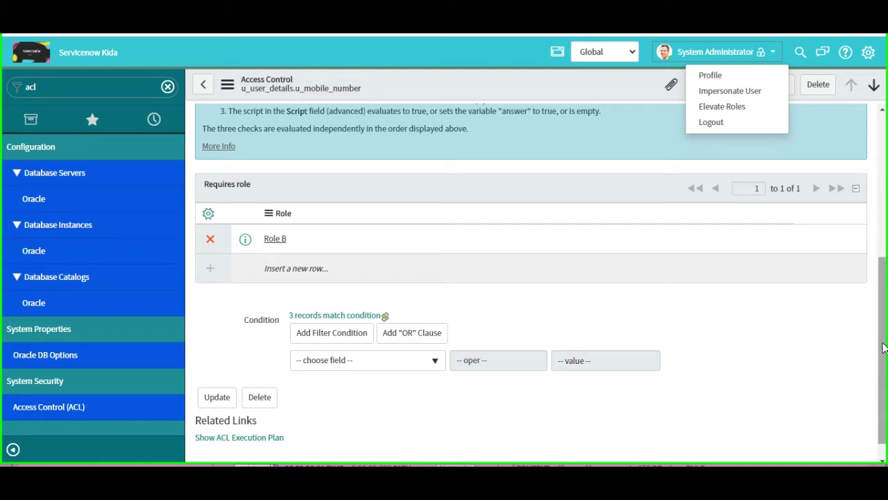
pyautogui.moveTo(883, 347); pyautogui.dragTo(868, 193)
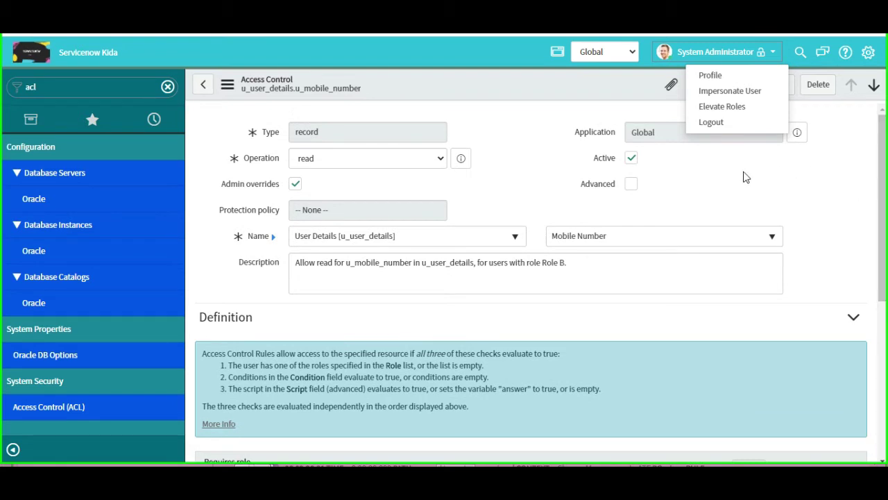
pyautogui.click(630, 185)
pyautogui.moveTo(883, 198); pyautogui.dragTo(830, 390)
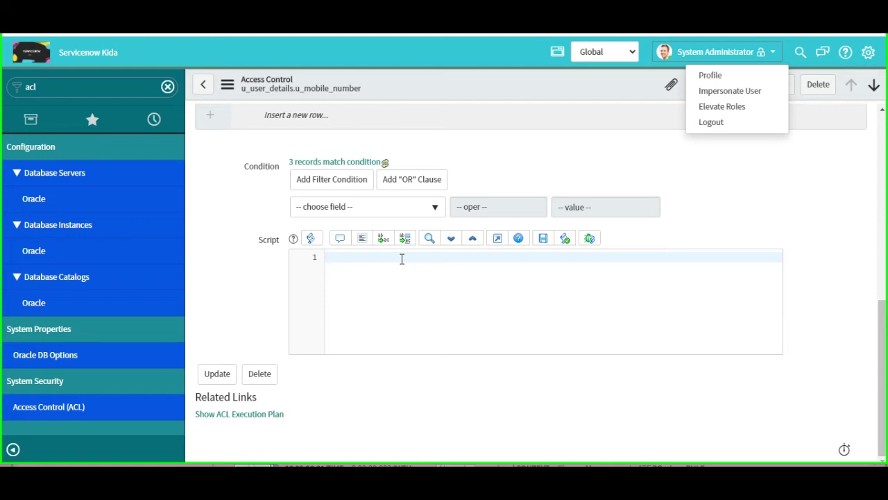
# - Begin the access control script with an if condition that calls gs.getUserID()
pyautogui.write('if(')
pyautogui.write('g')
pyautogui.write('s.')
pyautogui.write('ge')
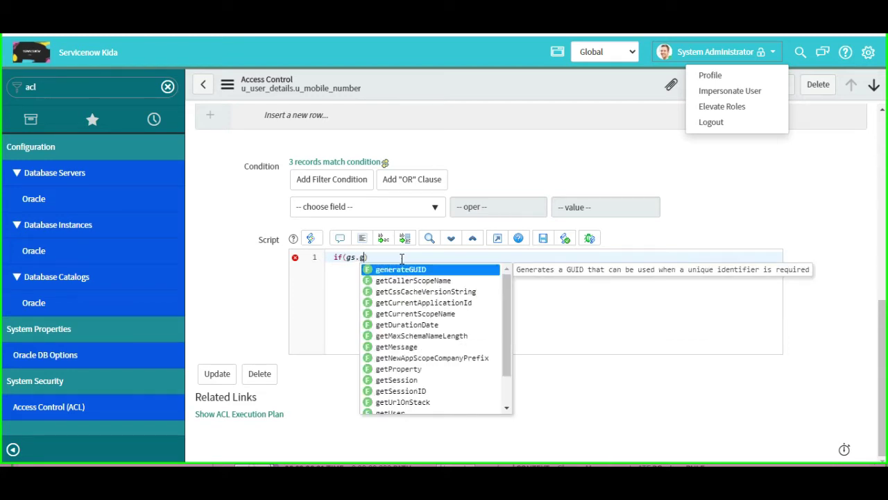
pyautogui.write('t')
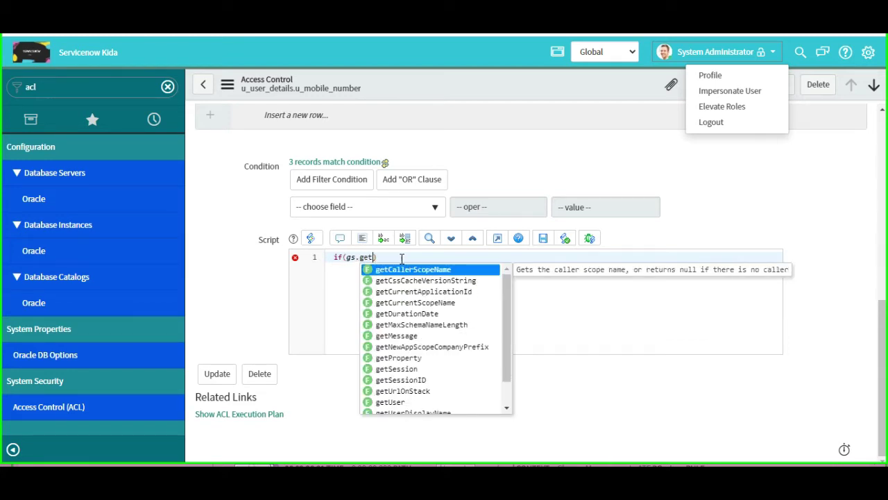
pyautogui.write('u')
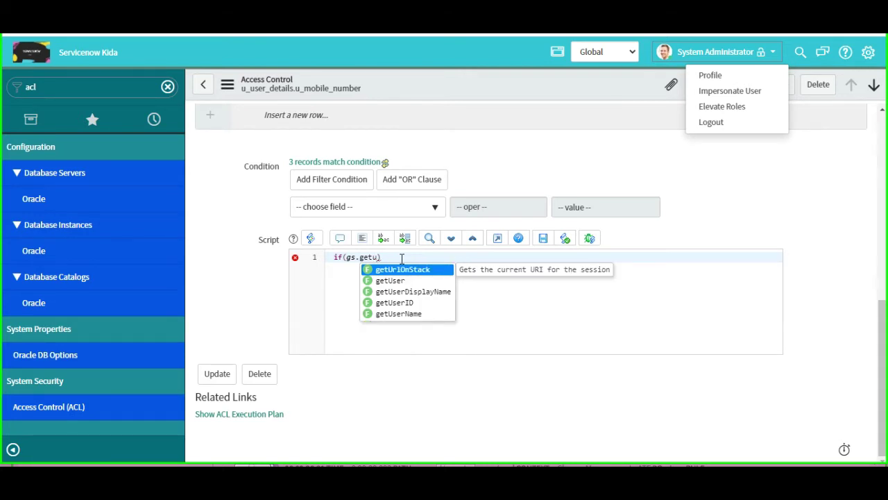
pyautogui.press('Down')
pyautogui.press('Down')
pyautogui.press('Down')
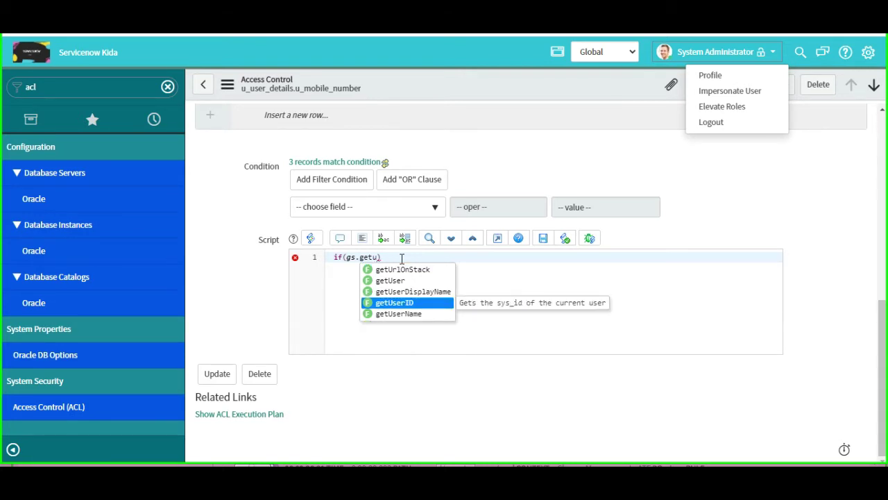
pyautogui.press('Return')
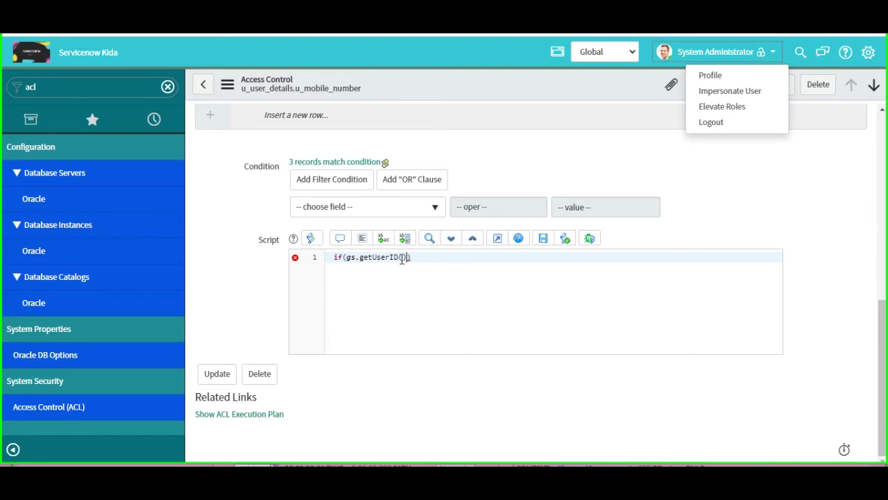
# - Extend the script's if condition with .isMemberOf("Group B") == true
pyautogui.write(',')
pyautogui.write('i')
pyautogui.write('s')
pyautogui.write('Membe')
pyautogui.write('rOf')
pyautogui.write('(')
pyautogui.write("'")
pyautogui.press('BackSpace')
pyautogui.write('"')
pyautogui.write('Group B')
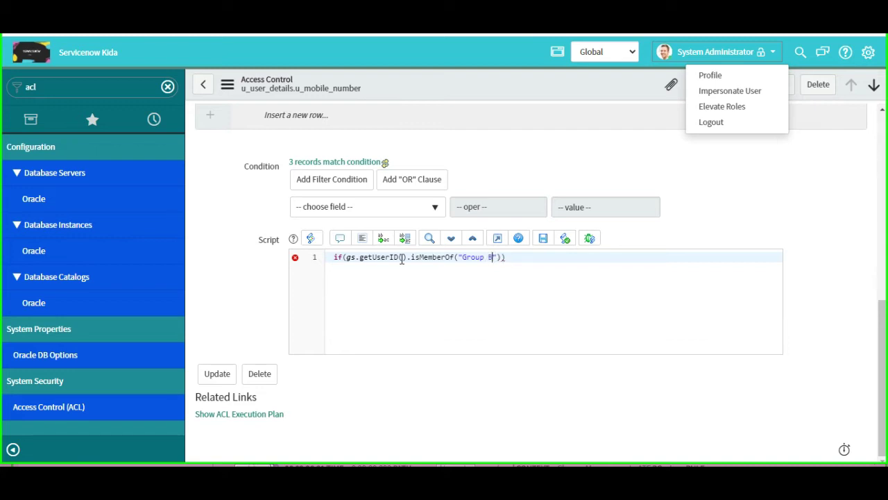
pyautogui.write('") == true')
pyautogui.press('Return')
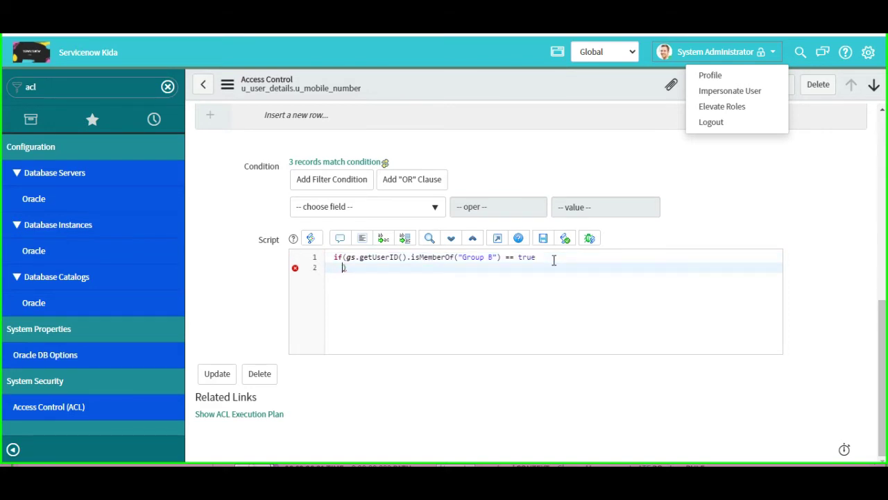
pyautogui.press('BackSpace')
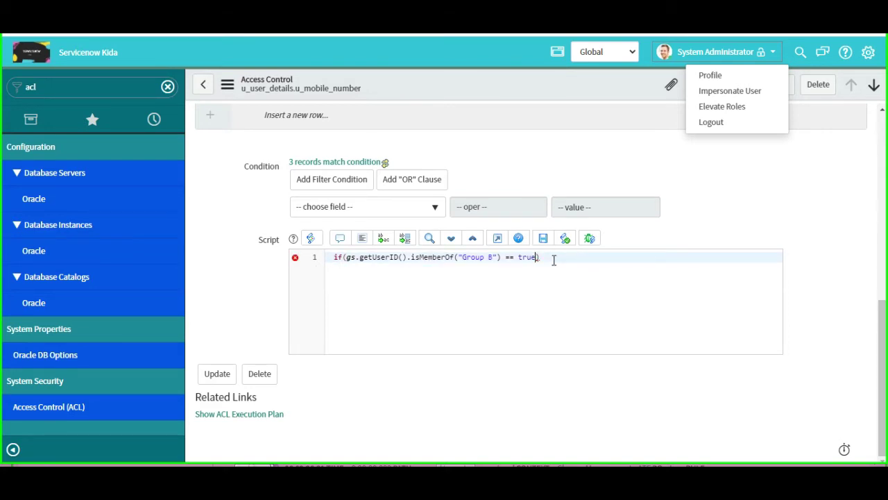
pyautogui.click(553, 260)
# - Complete the script with answer=true; under the if condition and an else branch containing answer=false;
pyautogui.press('Return')
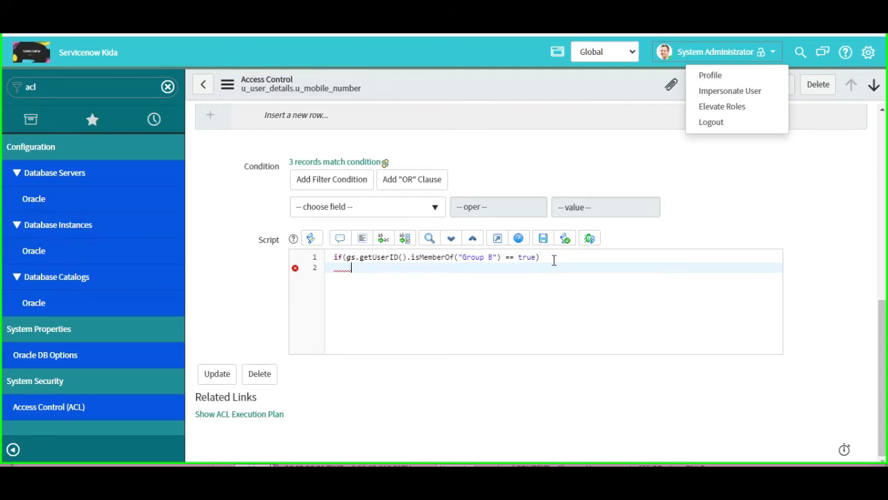
pyautogui.write('amswer=true;')
pyautogui.press('Left')
pyautogui.press('Left')
pyautogui.press('BackSpace')
pyautogui.write('n')
pyautogui.press('Return')
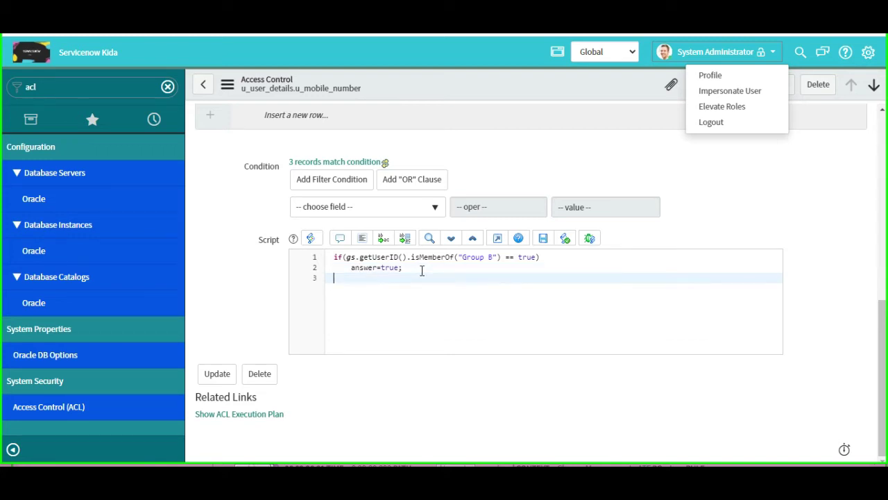
pyautogui.write('else')
pyautogui.press('Return')
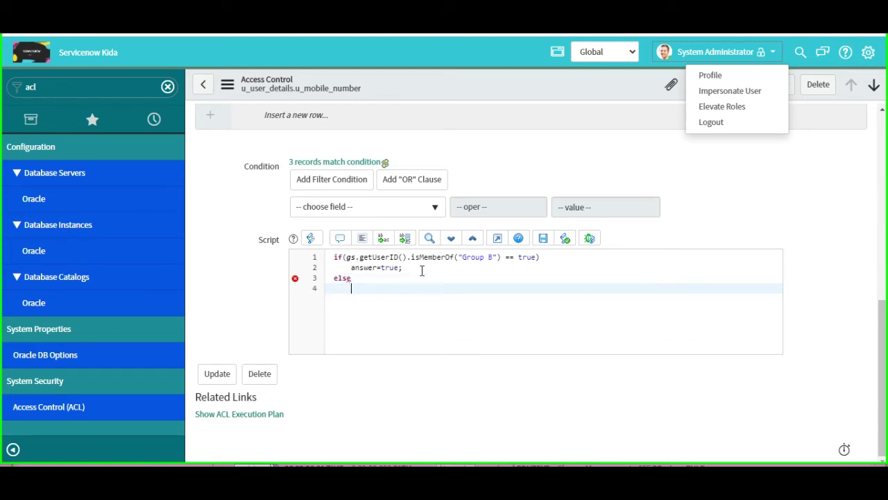
pyautogui.write('answer=false;')
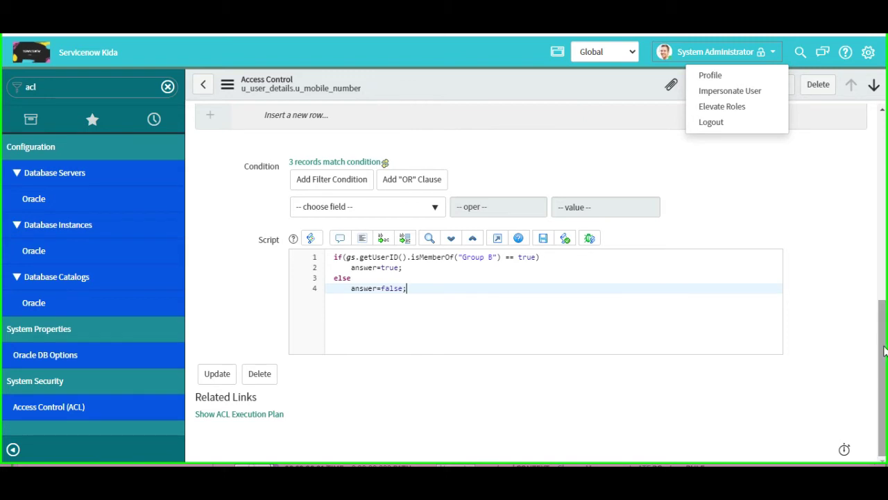
# - Review the rule's required role, the fields available for its condition, and the script
pyautogui.moveTo(884, 351); pyautogui.dragTo(885, 211)
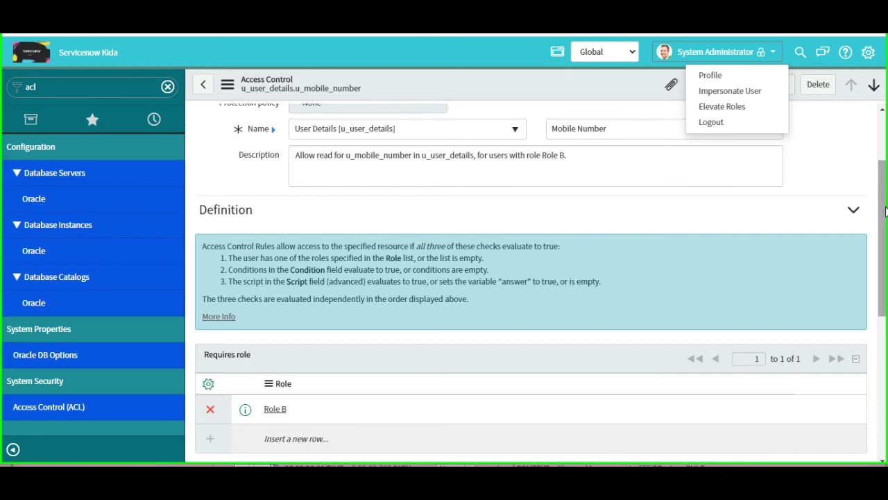
pyautogui.moveTo(885, 212); pyautogui.dragTo(873, 285)
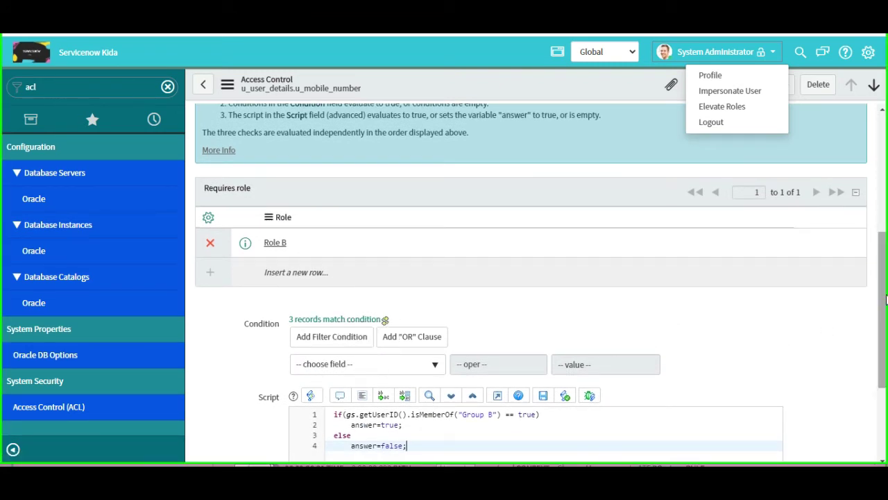
pyautogui.moveTo(885, 298); pyautogui.dragTo(885, 371)
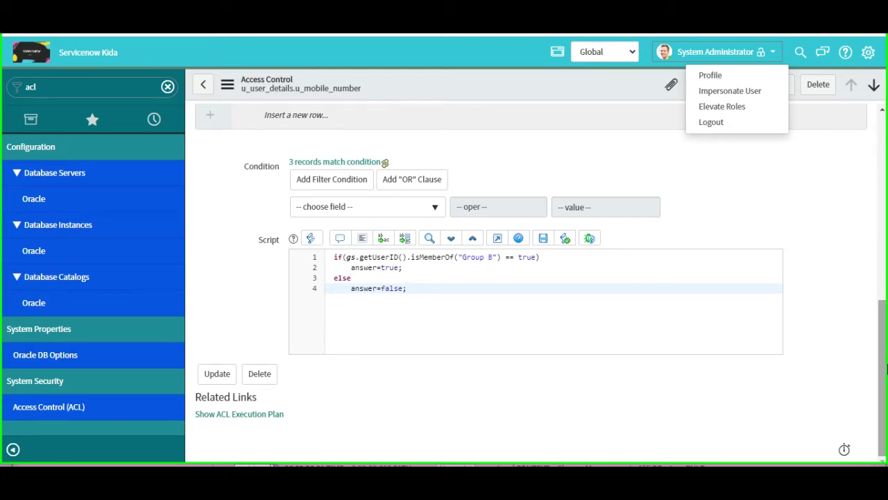
pyautogui.click(391, 215)
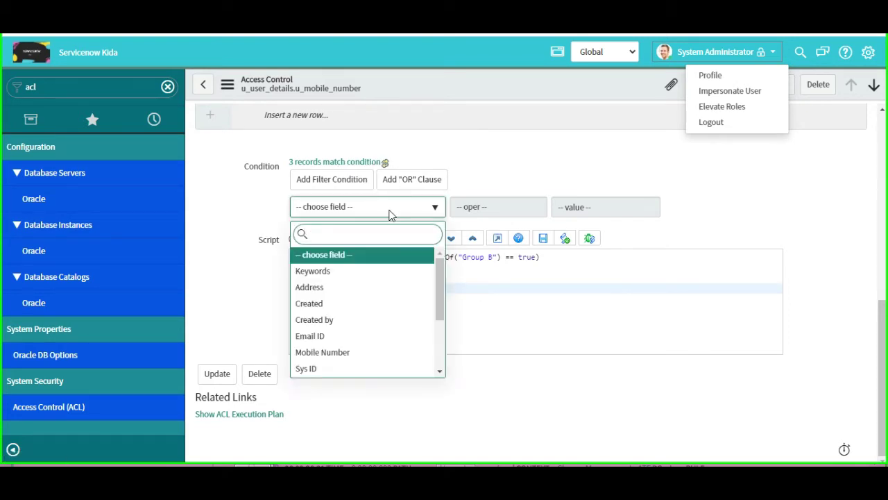
pyautogui.click(245, 224)
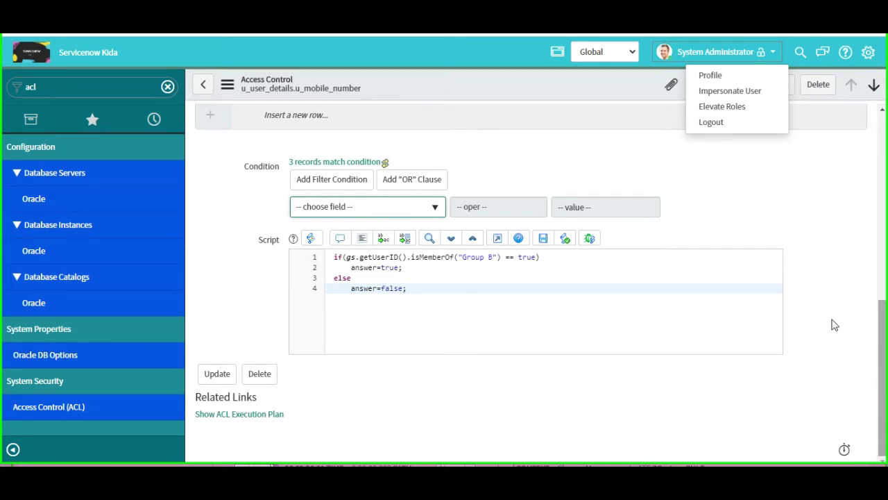
# - Save the access control record while staying on the form, and review its definition
pyautogui.rightClick(494, 85)
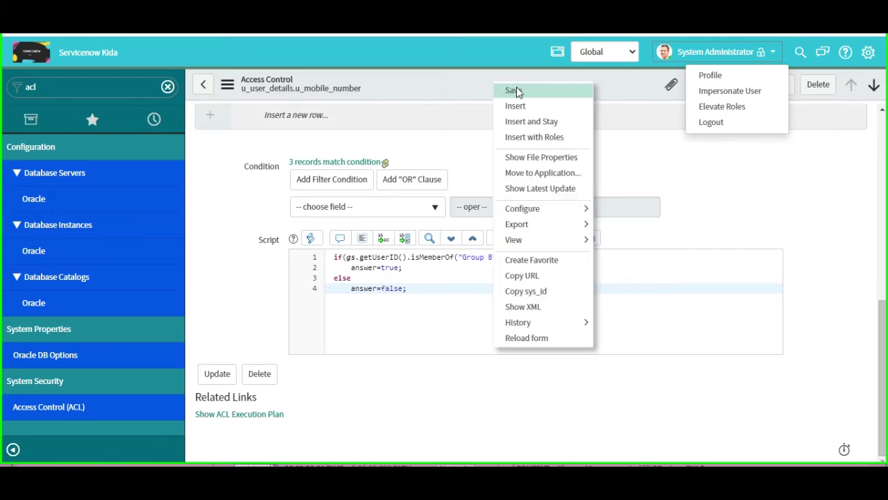
pyautogui.click(516, 90)
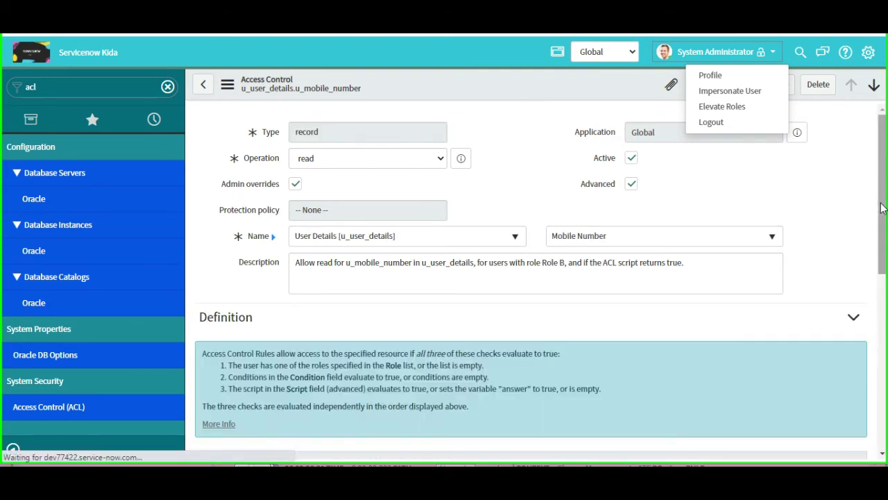
pyautogui.moveTo(882, 208); pyautogui.dragTo(879, 359)
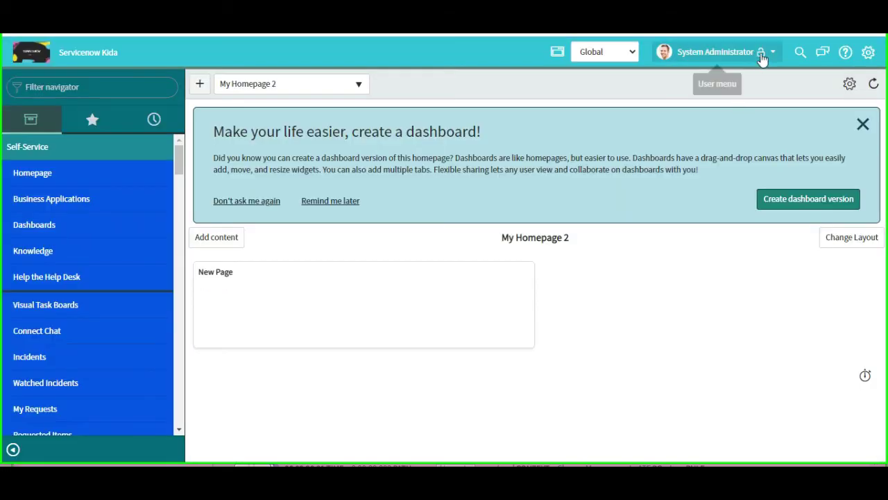
# - Impersonate User B from the administrator session in the other browser tab
pyautogui.click(763, 59)
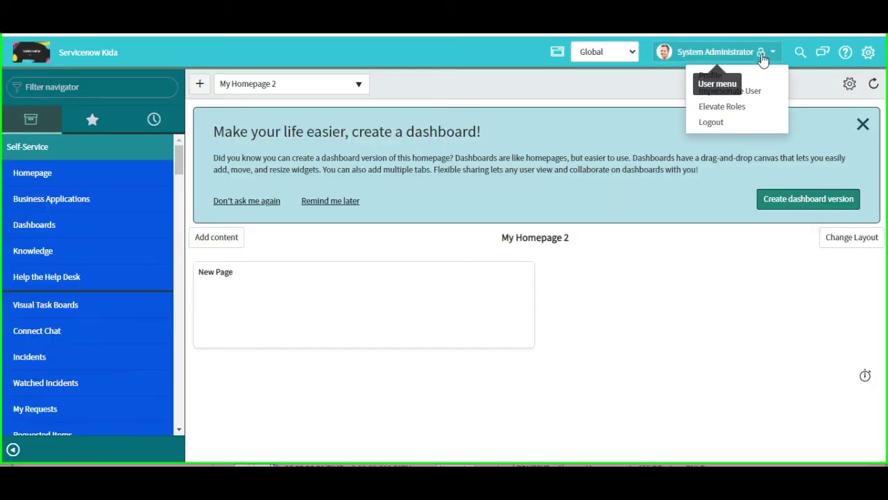
pyautogui.click(726, 92)
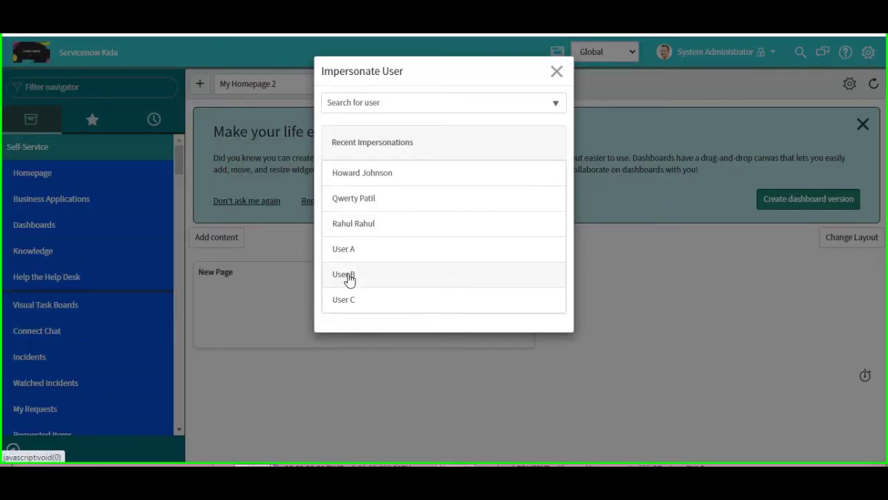
pyautogui.click(349, 276)
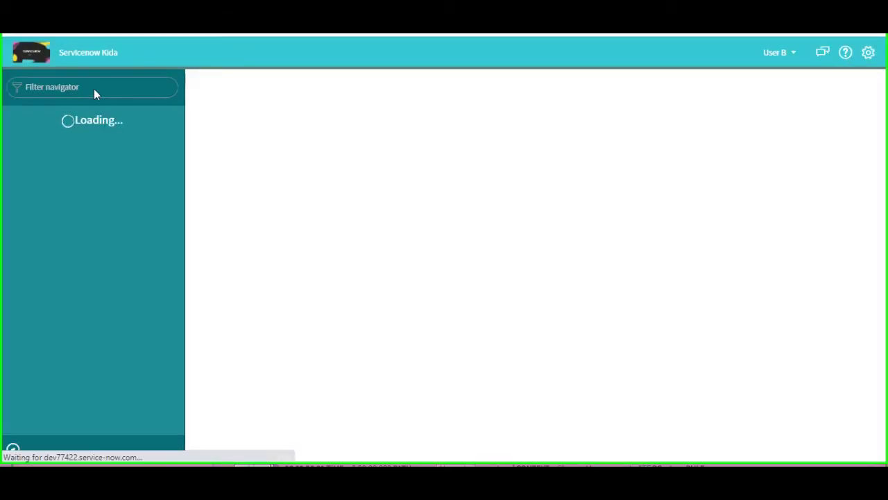
# - Find the User Details module with the filter "ser" and open its list to check the Mobile Number column
pyautogui.click(95, 89)
pyautogui.write('ser')
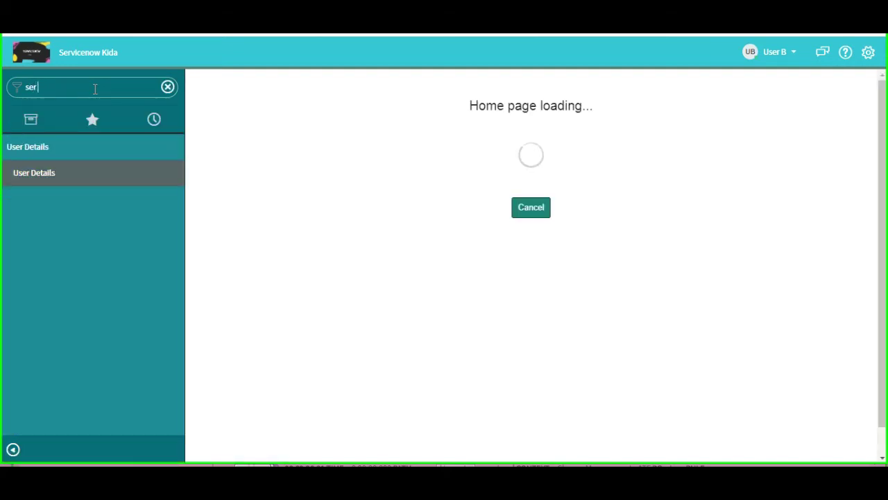
pyautogui.click(40, 176)
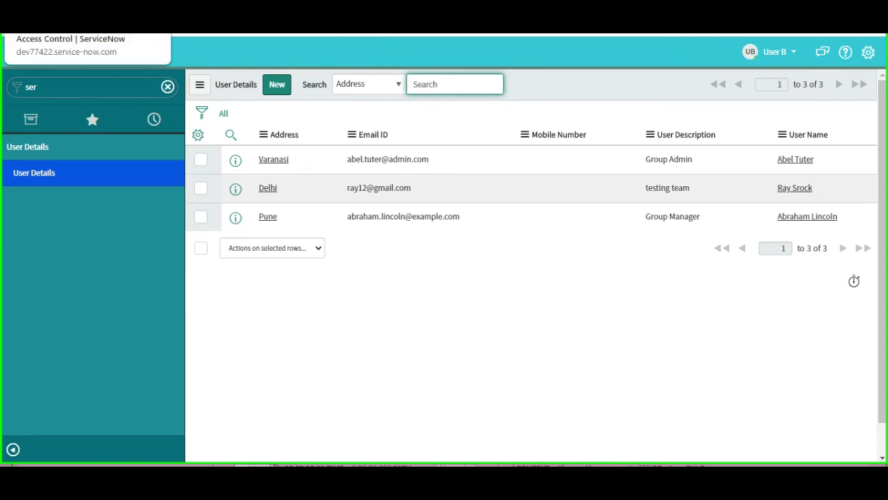
# - Recheck the Mobile Number rule's required role and script in its browser tab, and return to the User Details list
pyautogui.click(229, 31)
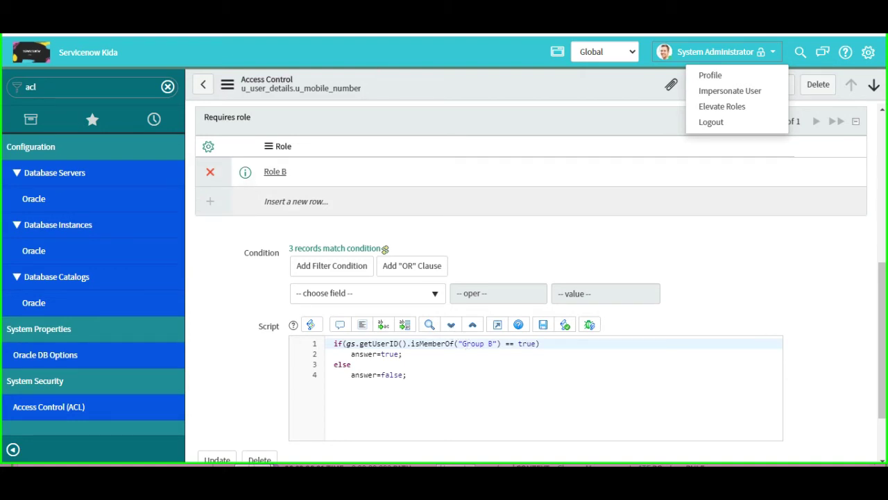
pyautogui.hotkey('ctrl', 't')
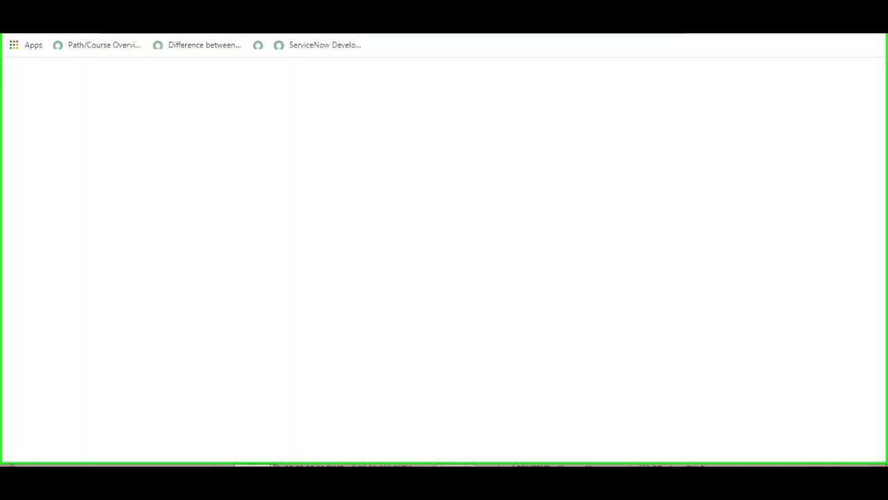
pyautogui.hotkey('ctrl', 'w')
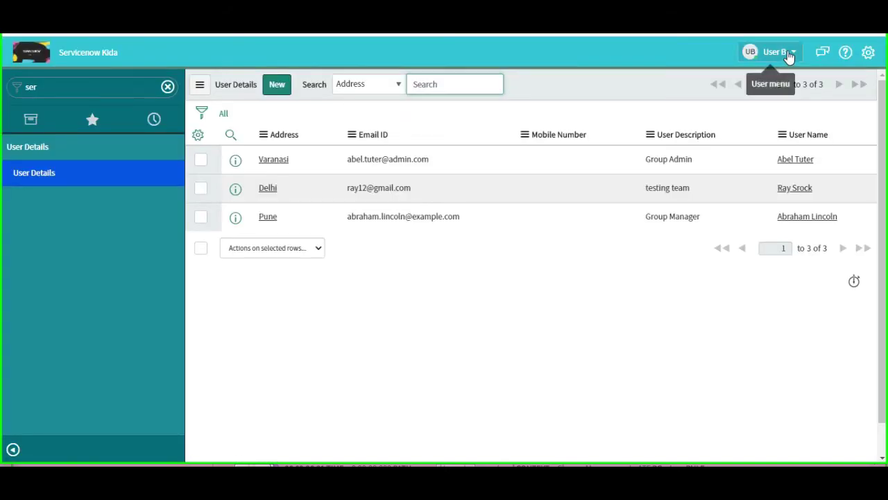
# - End the User B impersonation and elevate the administrator session with the security_admin role
pyautogui.click(789, 55)
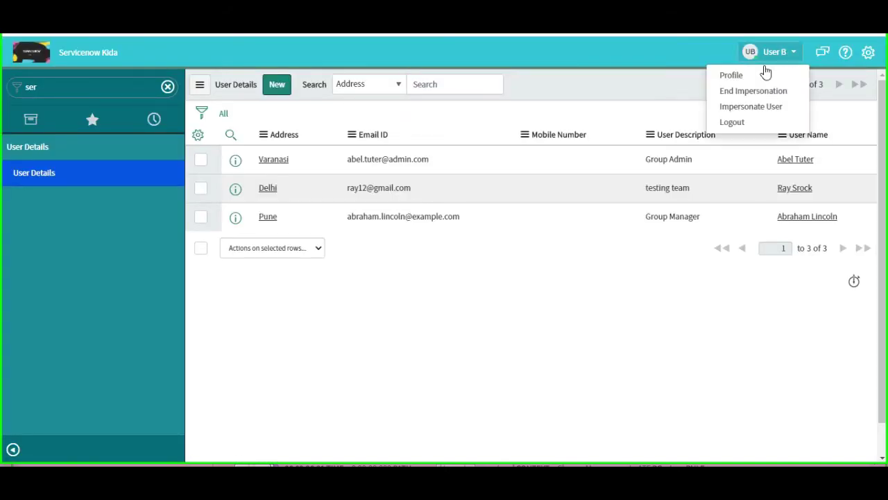
pyautogui.click(747, 90)
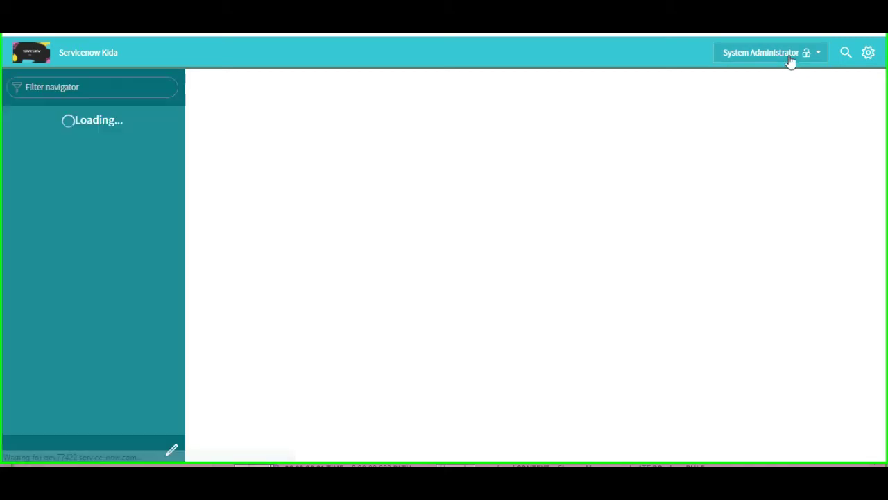
pyautogui.click(737, 61)
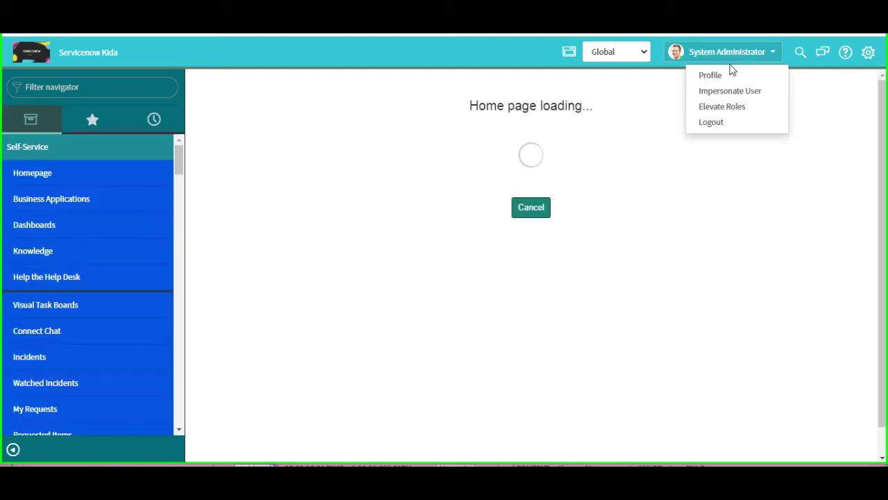
pyautogui.click(718, 108)
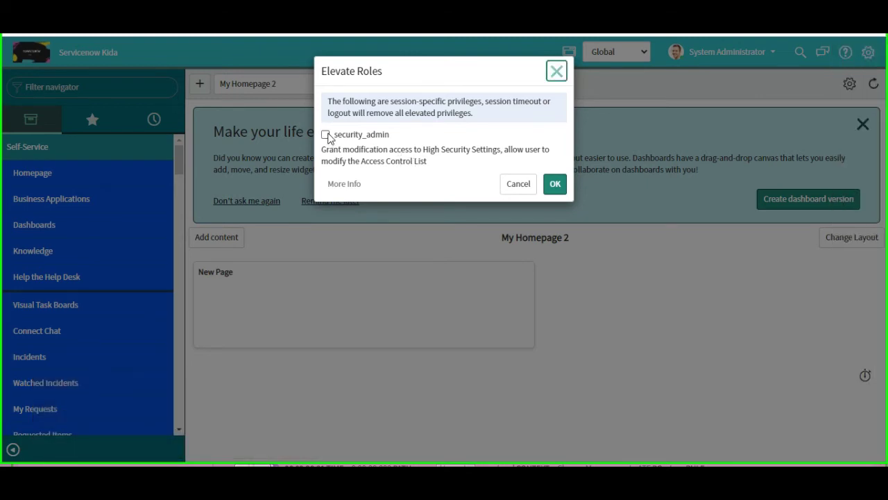
pyautogui.click(325, 135)
pyautogui.click(558, 188)
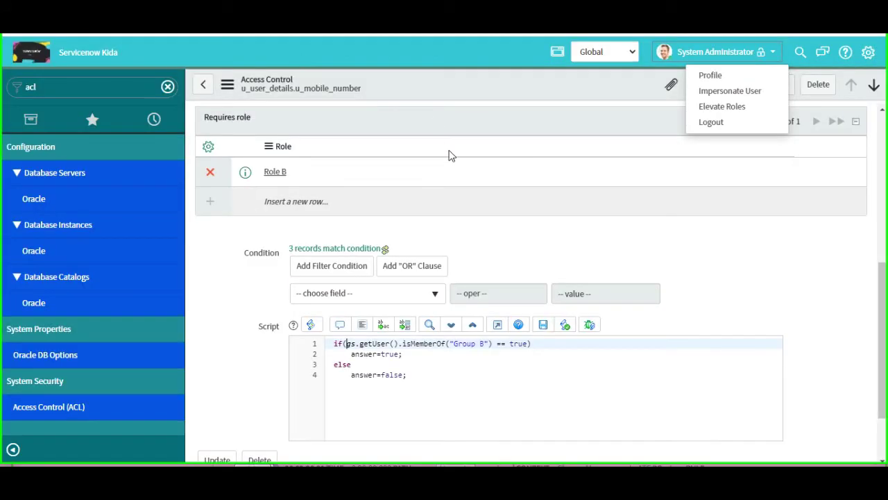
# - Save the Mobile Number access control record while staying on the form, and impersonate User B from the other browser tab
pyautogui.rightClick(439, 84)
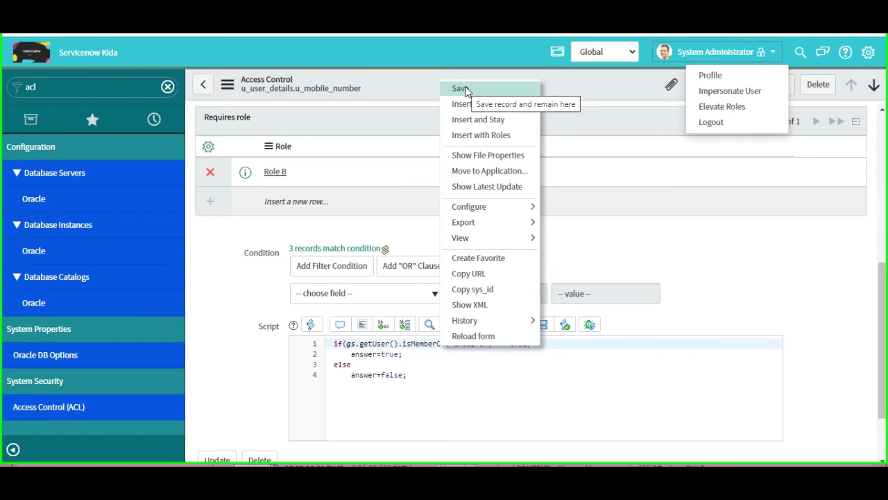
pyautogui.click(461, 89)
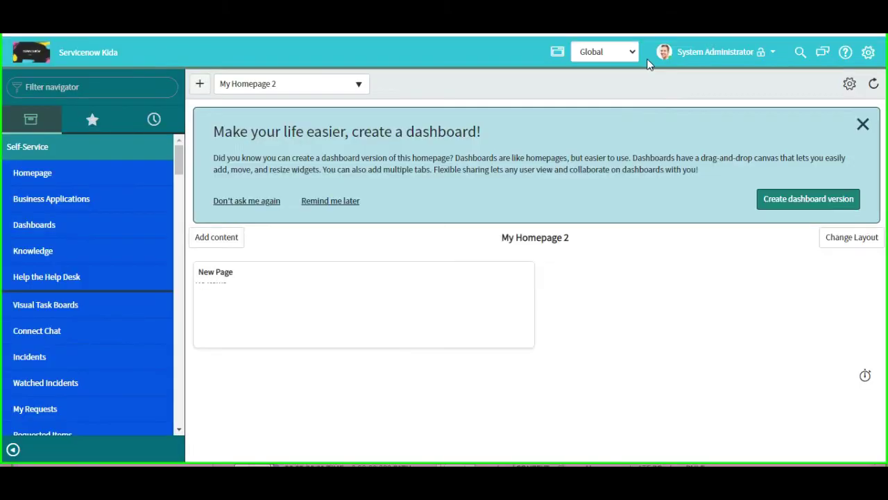
pyautogui.click(735, 54)
pyautogui.click(718, 91)
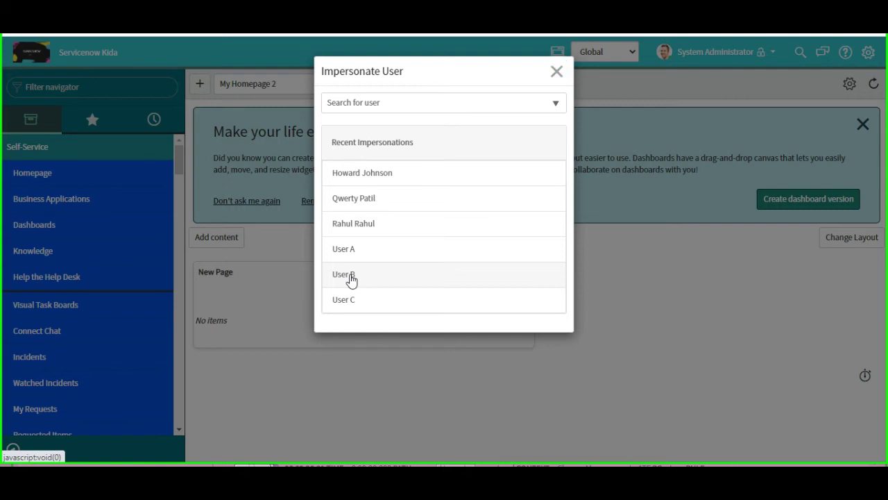
pyautogui.click(352, 279)
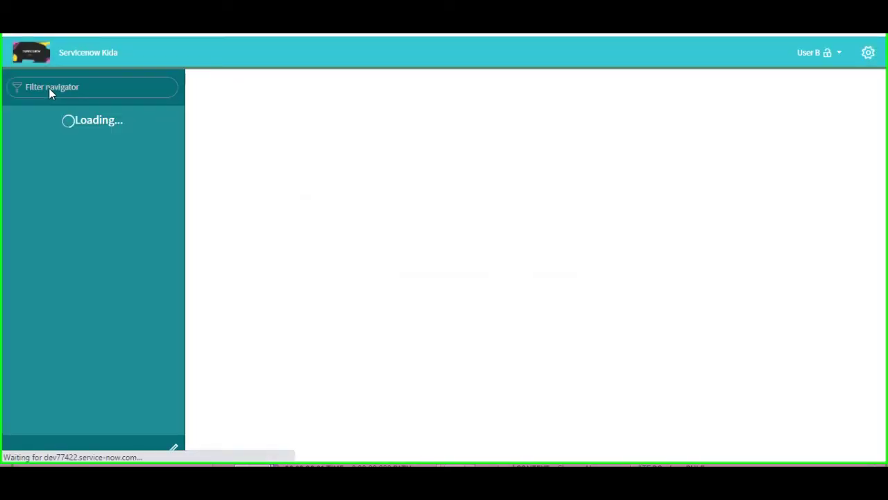
# - Find the User Details module with the filter "user" and open its list to check User B's view of the Mobile Number column
pyautogui.click(51, 87)
pyautogui.write('us')
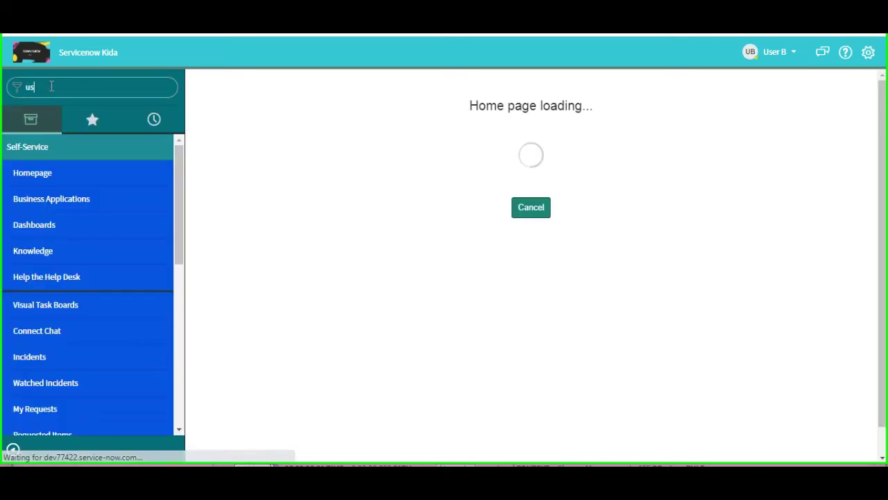
pyautogui.write('er')
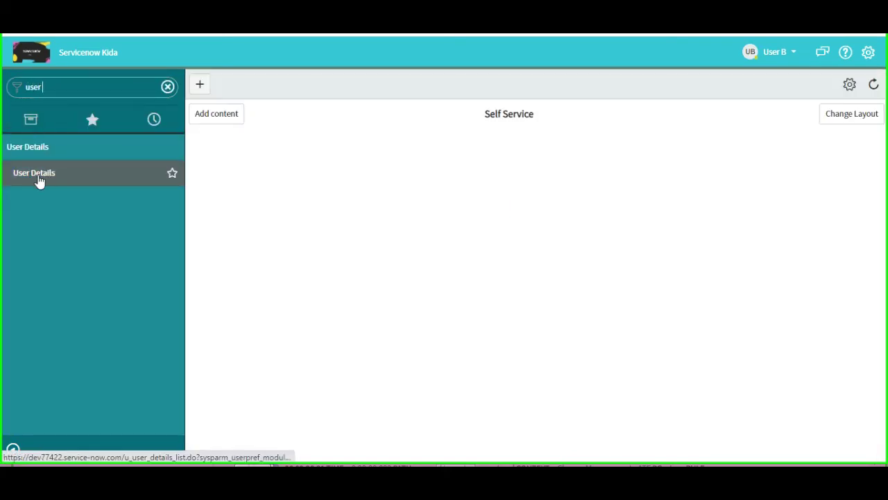
pyautogui.click(39, 178)
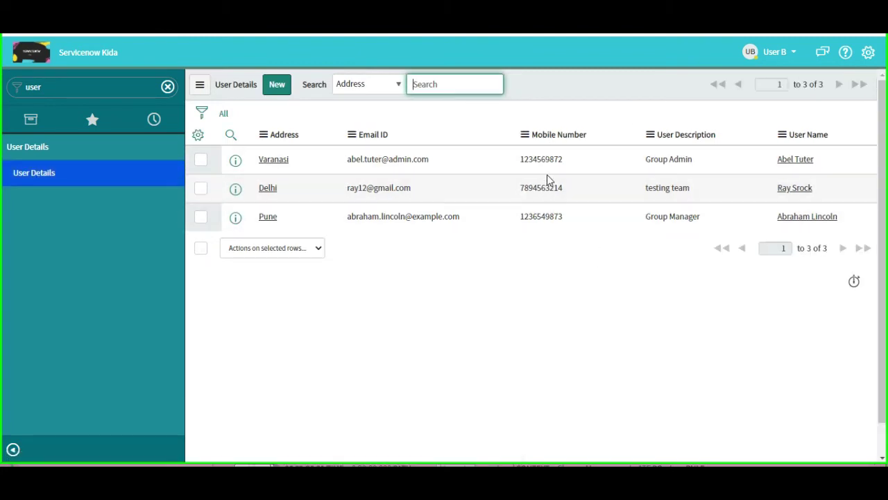
# - Switch the impersonation from User B to User C
pyautogui.click(795, 55)
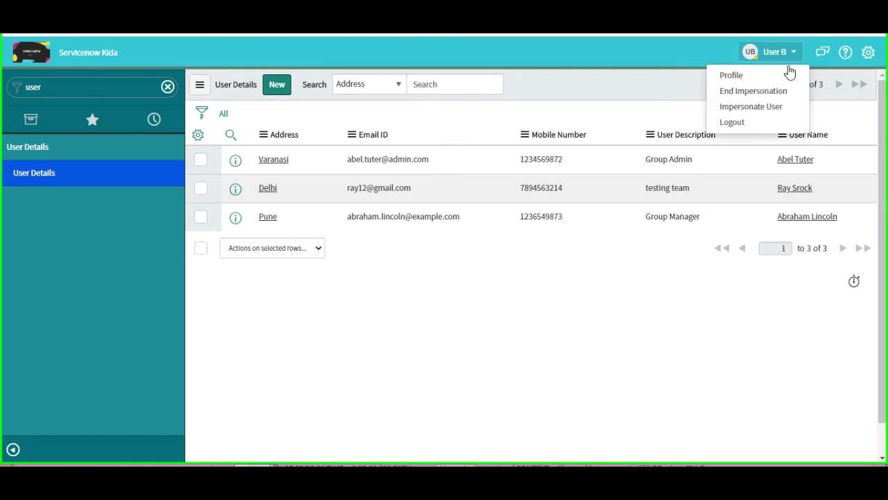
pyautogui.click(756, 109)
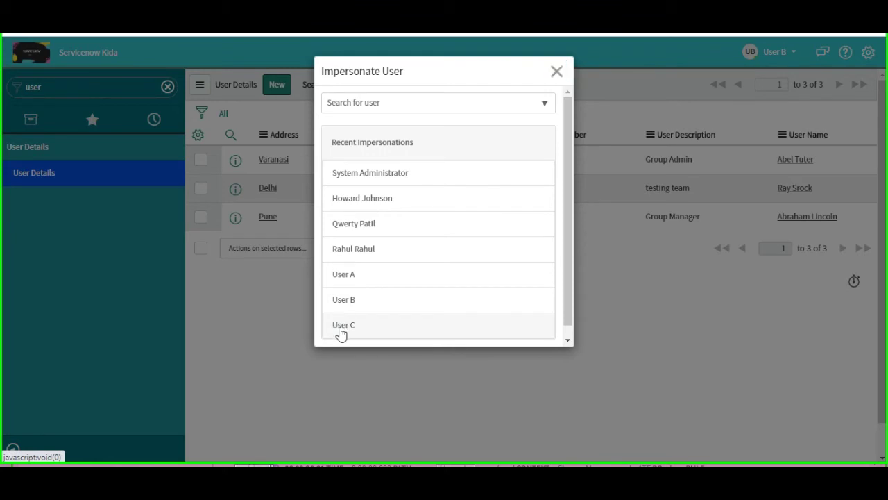
pyautogui.click(341, 327)
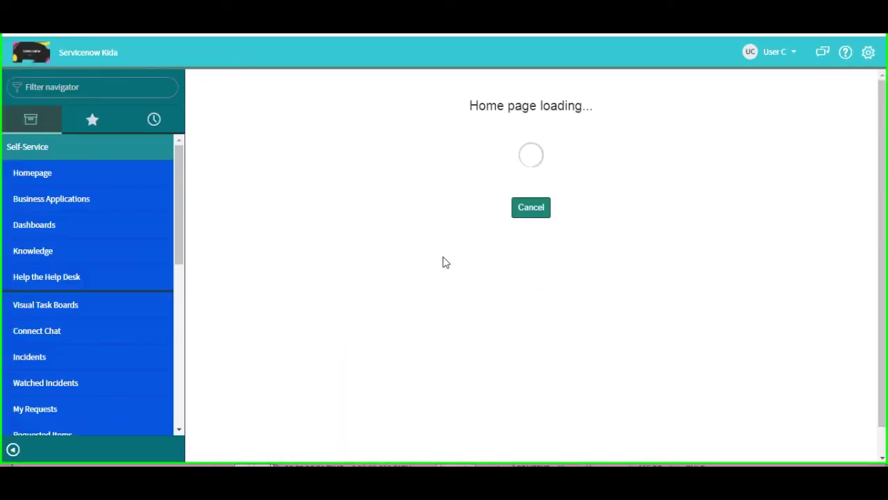
# - Open the User Details list as User C using the filter "user", and open the Varanasi record to check for Mobile Number
pyautogui.click(47, 87)
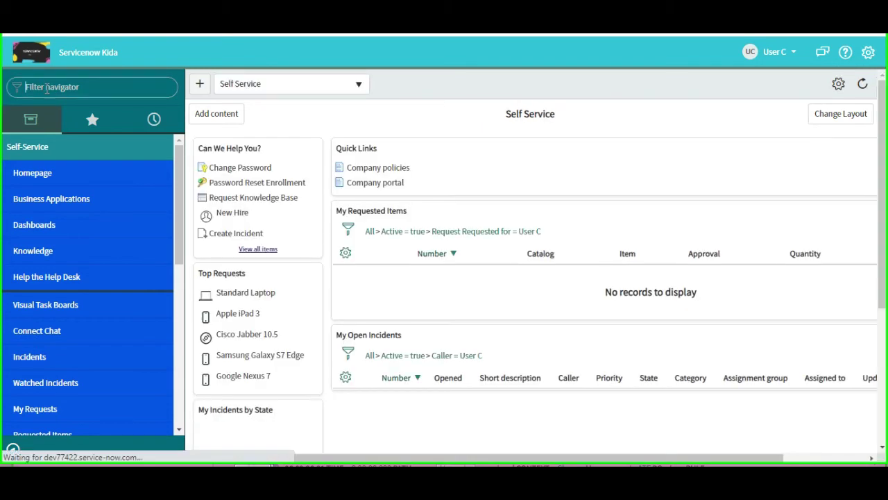
pyautogui.write('user')
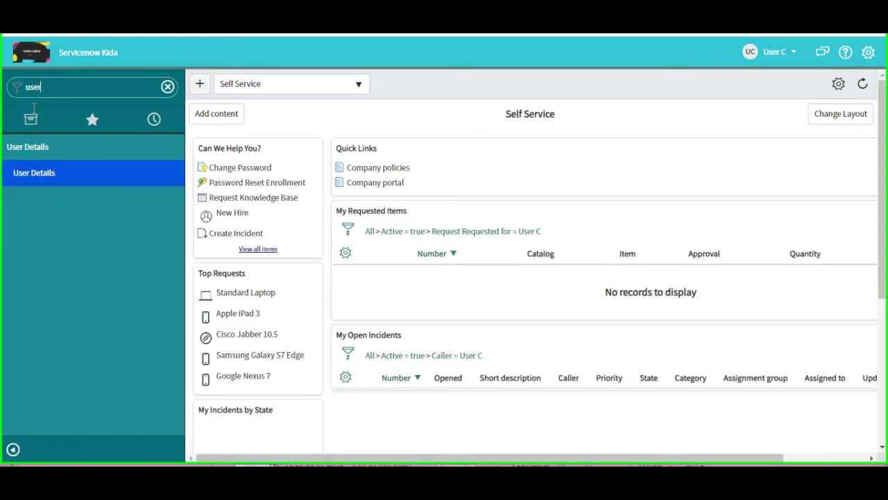
pyautogui.click(29, 179)
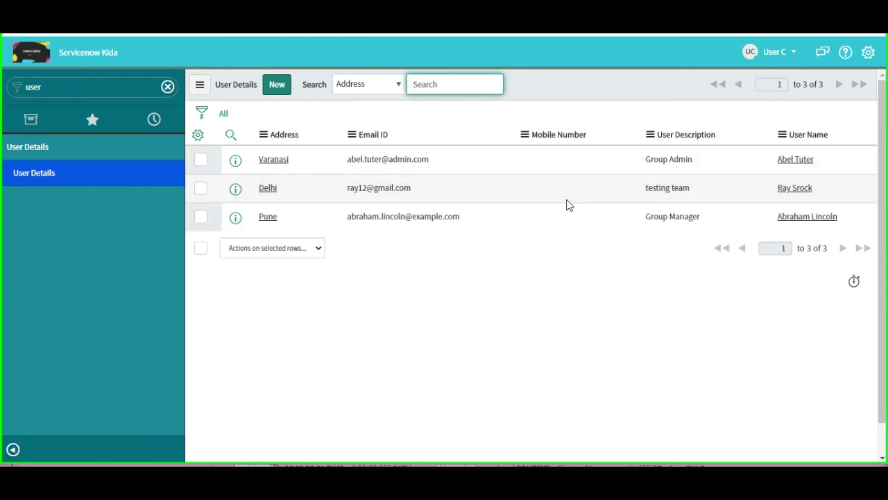
pyautogui.click(271, 160)
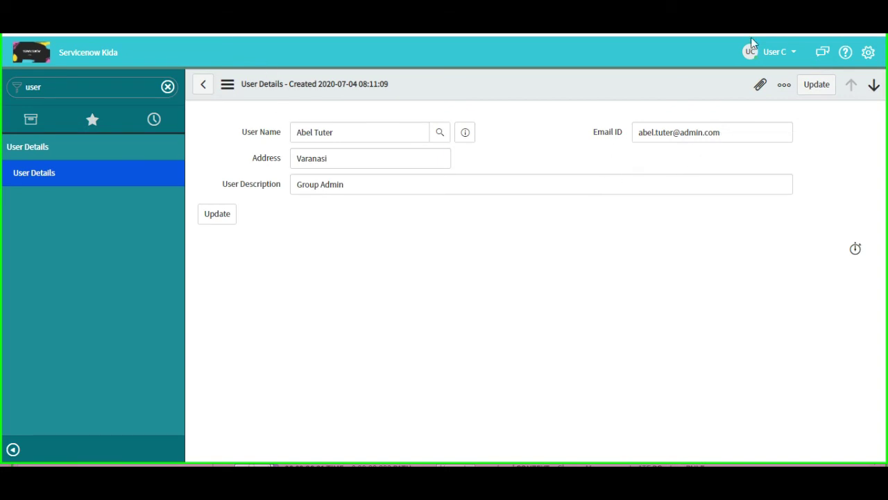
# - End the User C impersonation, and launch Debug Security Rules by filtering the navigator for "debug s"
pyautogui.click(791, 59)
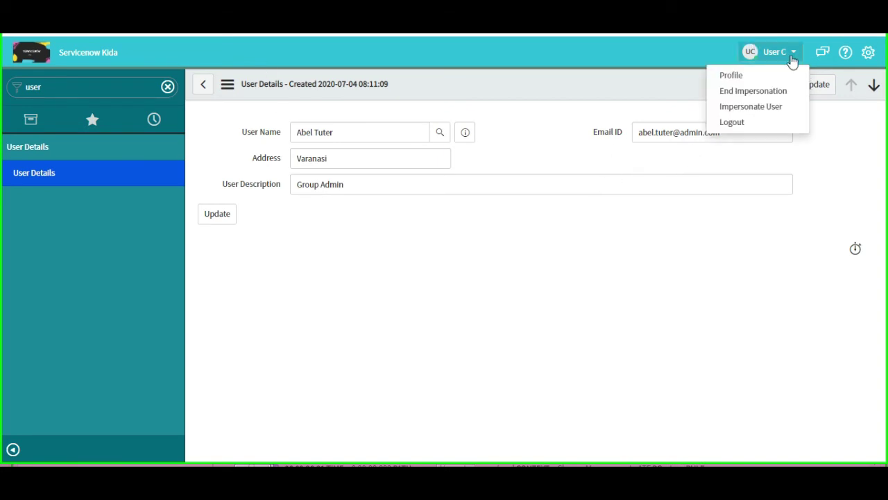
pyautogui.click(746, 93)
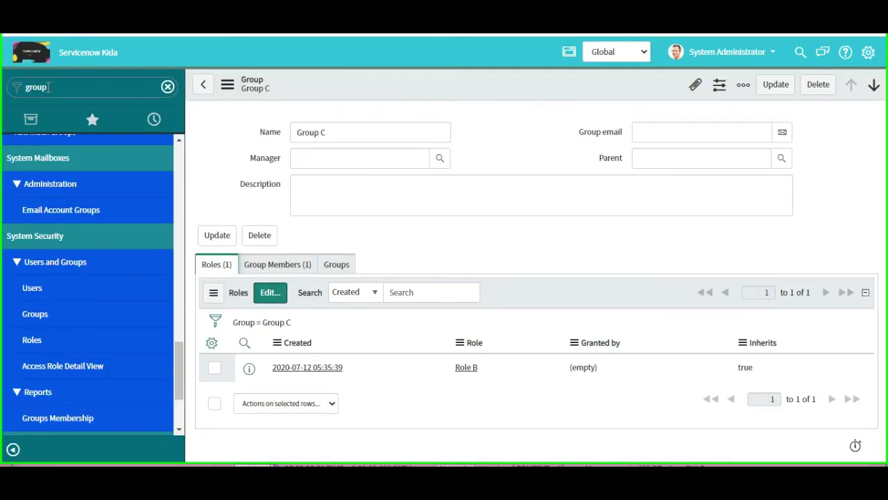
pyautogui.click(55, 87)
pyautogui.write('d')
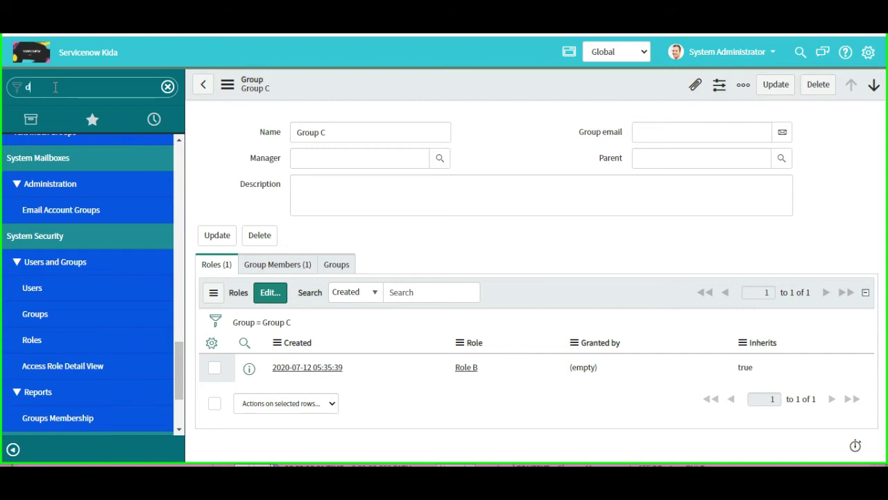
pyautogui.write('egu')
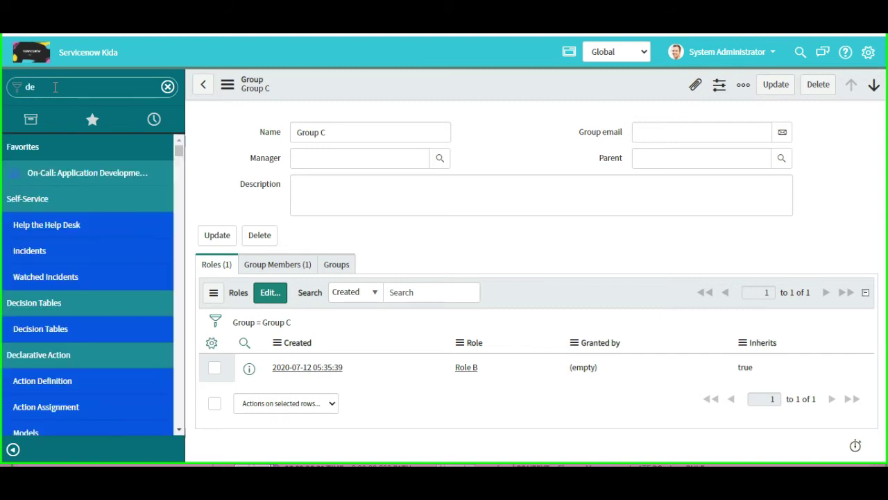
pyautogui.write('bug')
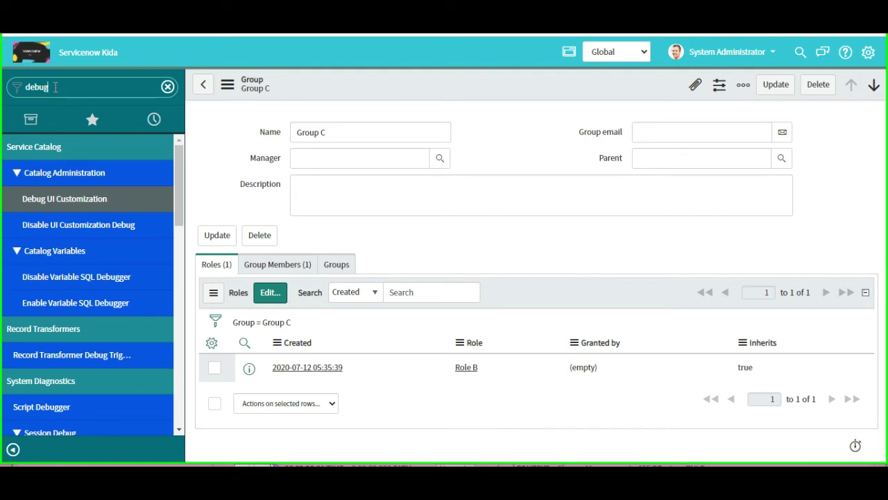
pyautogui.write(' s')
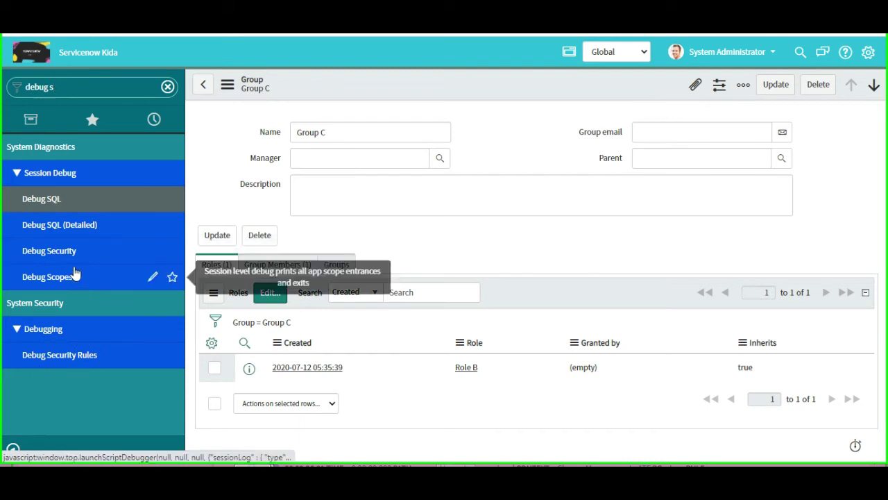
pyautogui.click(72, 362)
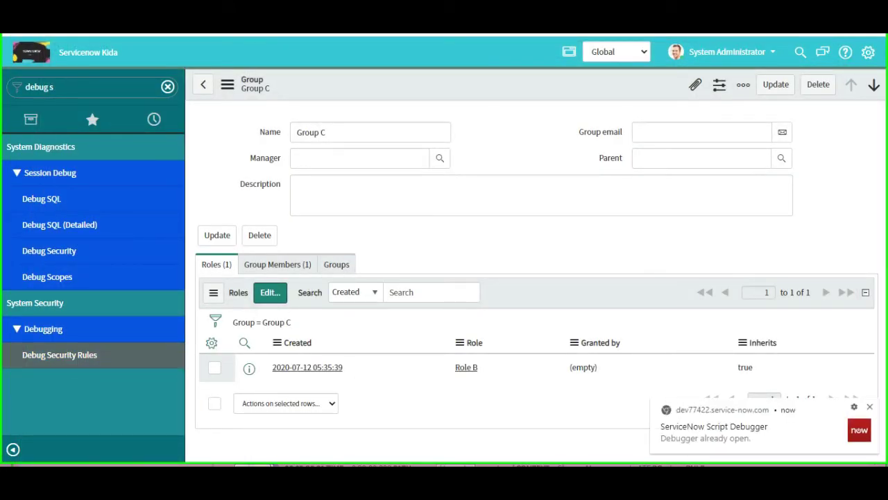
# - Look at the Session Log in the open Script Debugger window and return to the main ServiceNow window
pyautogui.moveTo(254, 463)
pyautogui.click(366, 354)
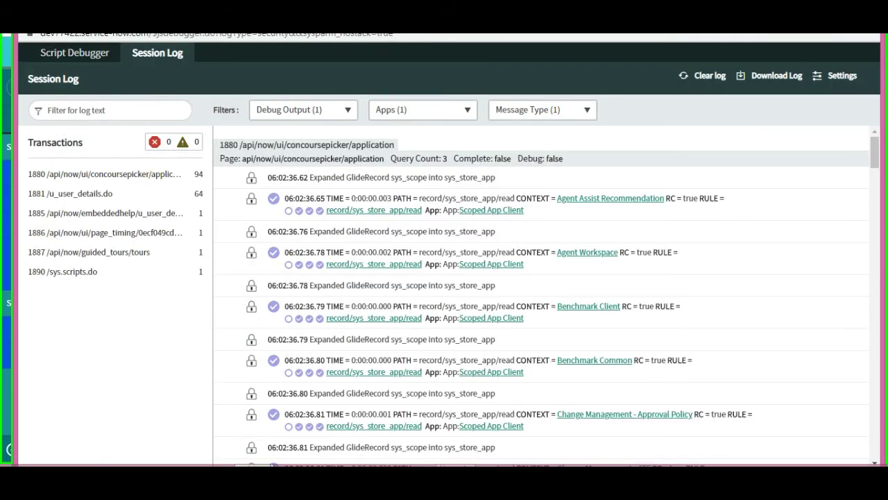
pyautogui.hotkey('alt', 'Tab')
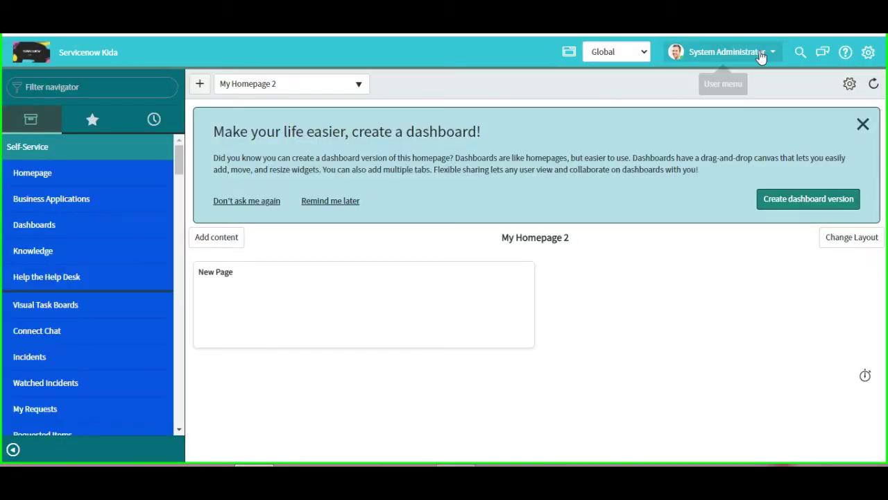
# - Impersonate User B from the administrator homepage for the security debugging test
pyautogui.click(762, 56)
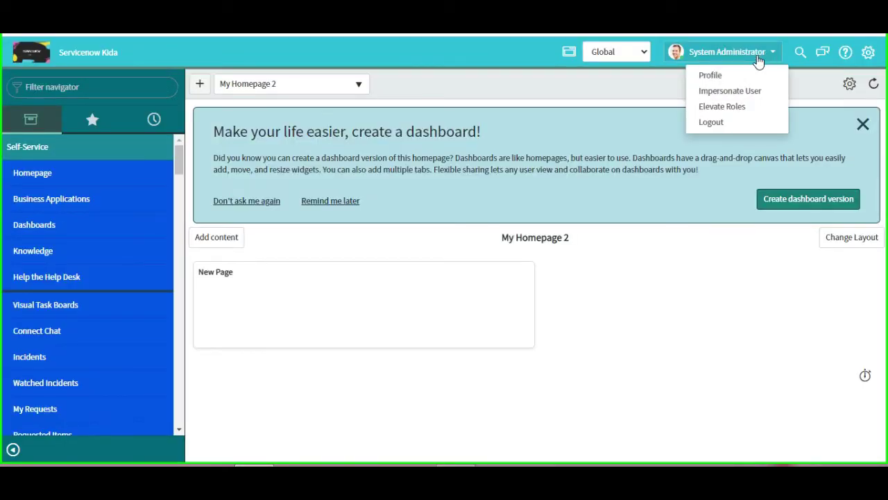
pyautogui.click(723, 91)
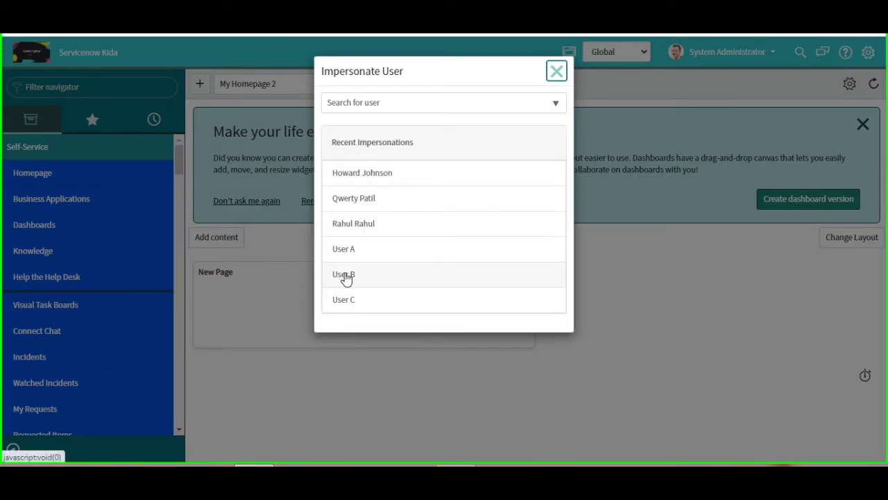
pyautogui.click(345, 276)
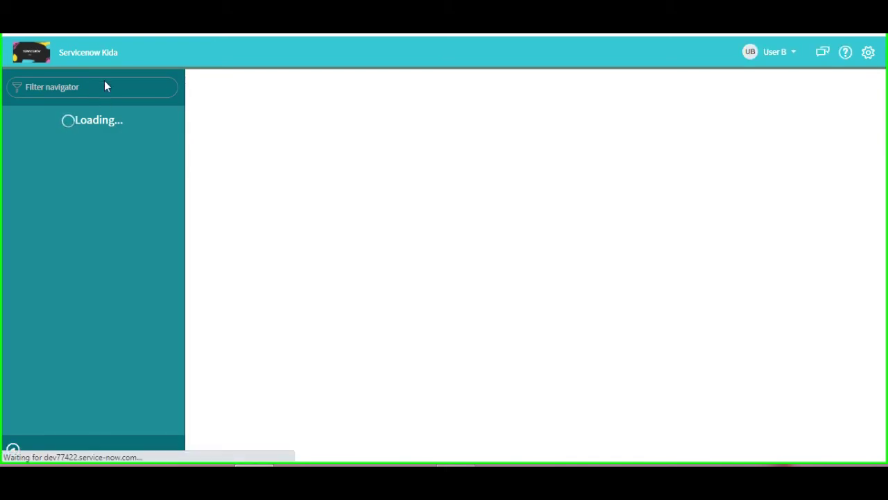
# - Find User Details with the filter "user", open its list as User B, and open the Varanasi record
pyautogui.write('user')
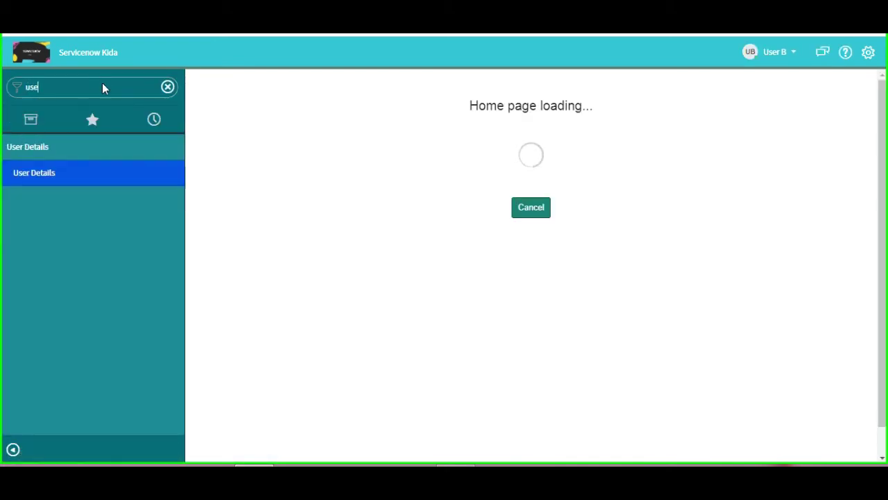
pyautogui.click(33, 173)
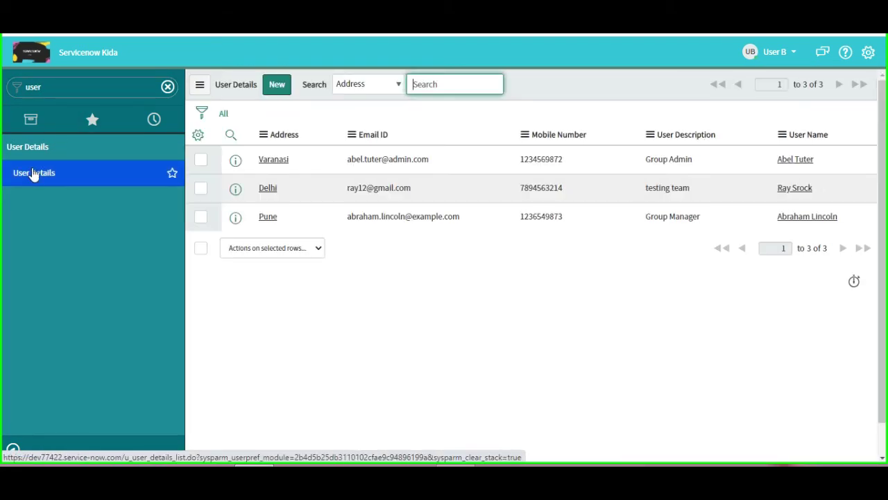
pyautogui.click(273, 165)
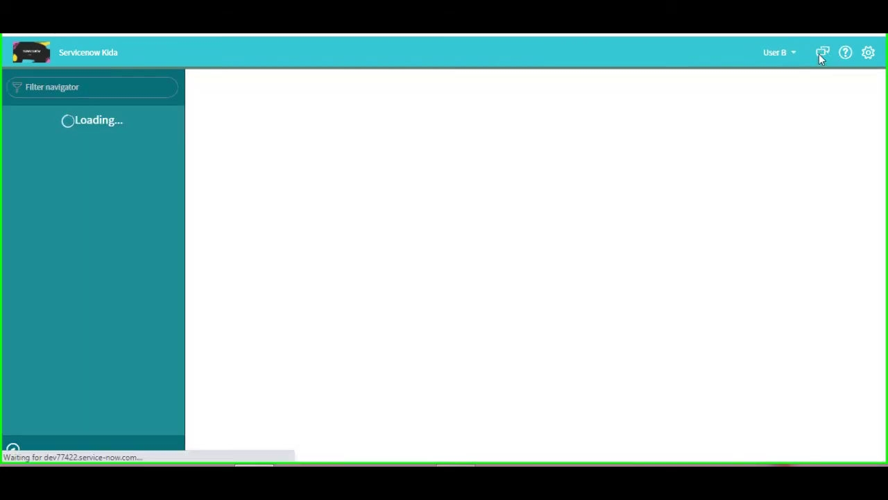
# - End the User B impersonation, and launch Debug Security under Session Debug by filtering the navigator for "debug"
pyautogui.click(792, 56)
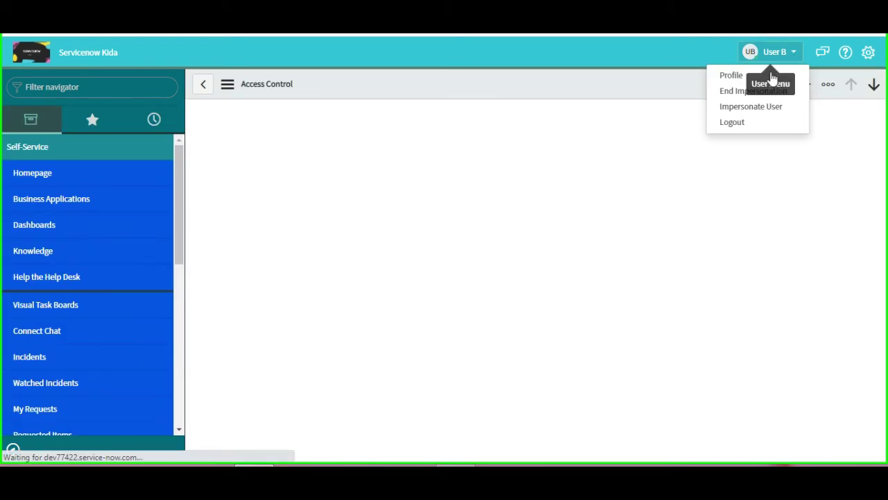
pyautogui.click(740, 90)
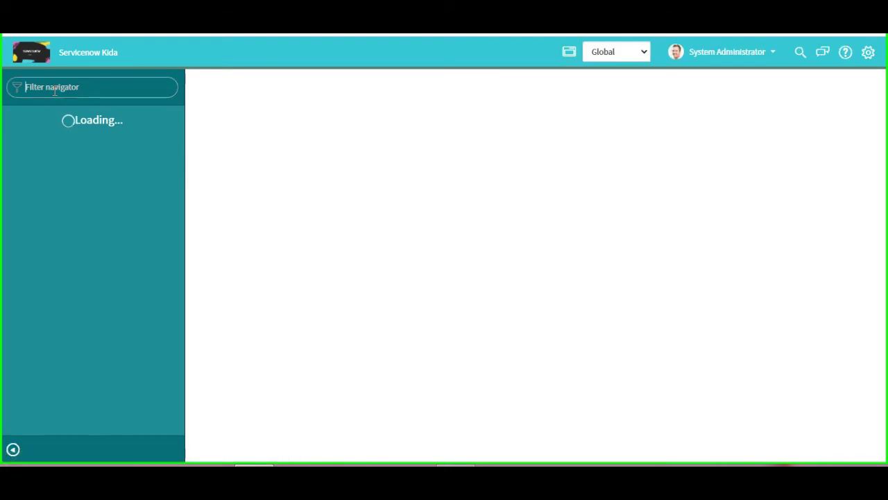
pyautogui.write('d')
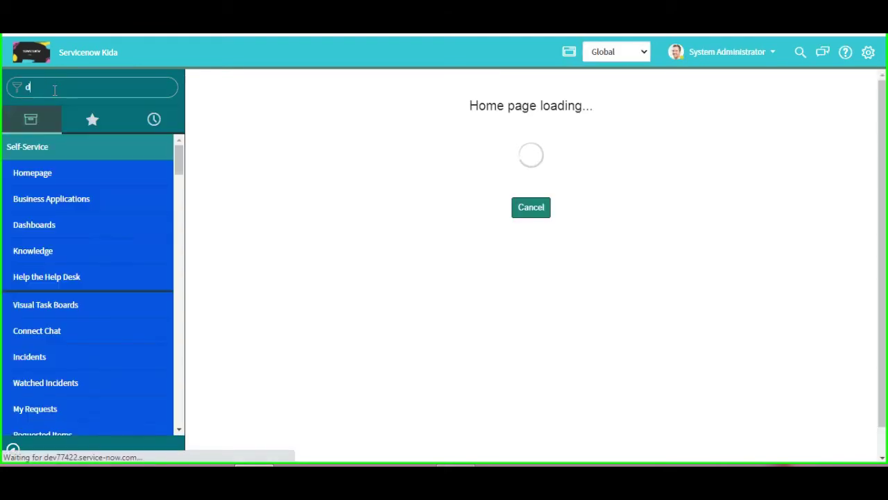
pyautogui.write('e')
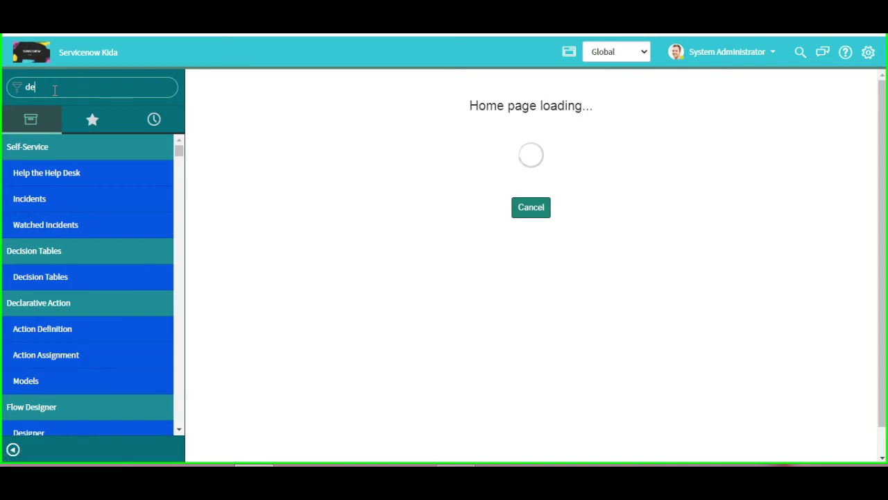
pyautogui.write('bug')
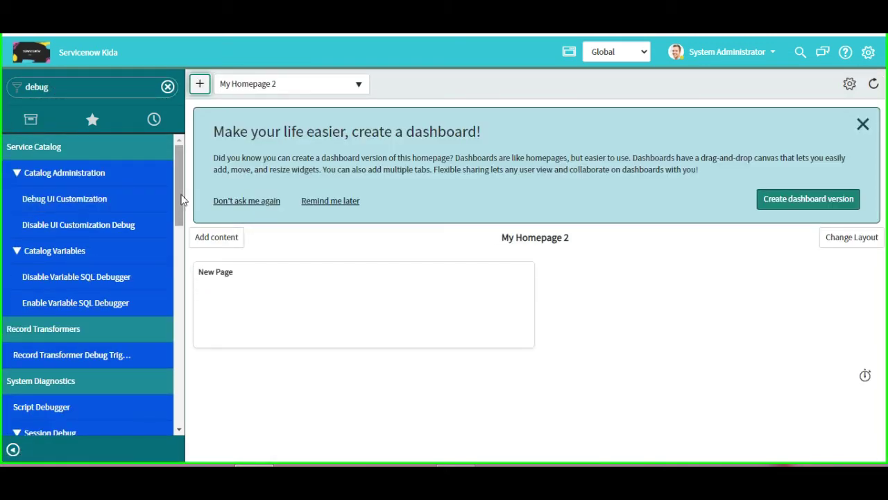
pyautogui.moveTo(180, 200); pyautogui.dragTo(184, 246)
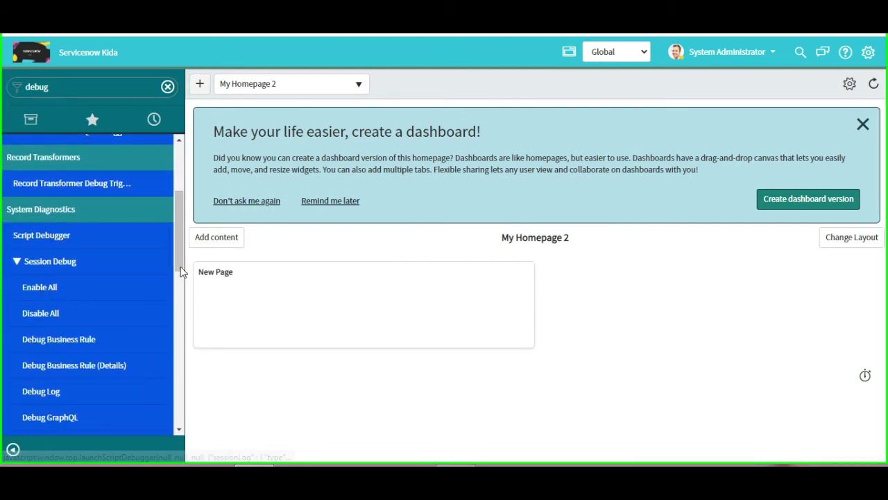
pyautogui.moveTo(179, 251); pyautogui.dragTo(176, 296)
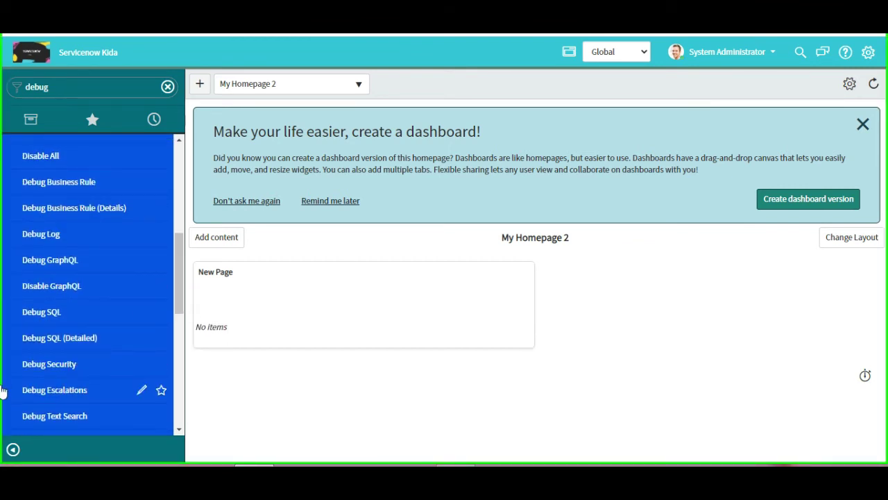
pyautogui.click(53, 367)
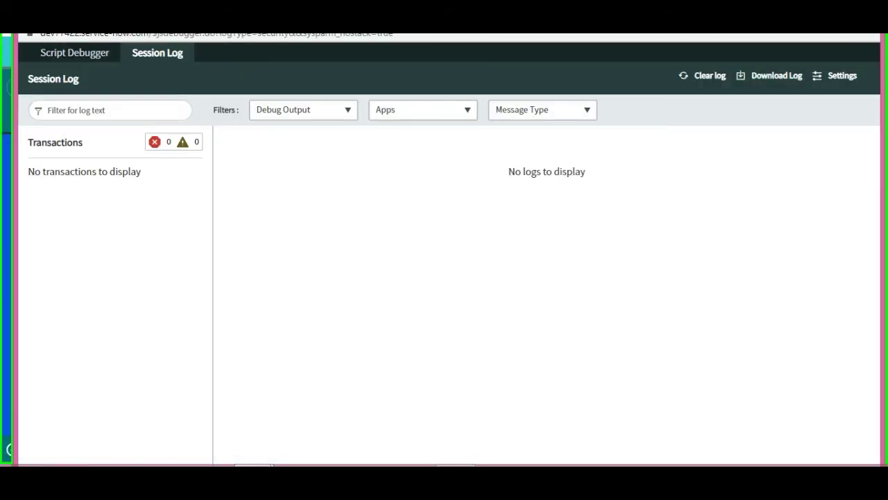
# - Return from the Session Log window to the main ServiceNow window and impersonate User B again
pyautogui.hotkey('alt', 'Tab')
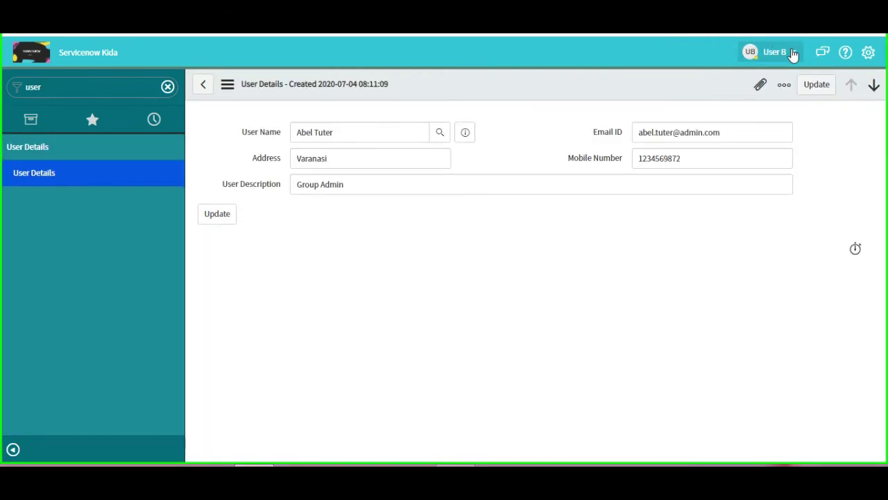
pyautogui.click(793, 55)
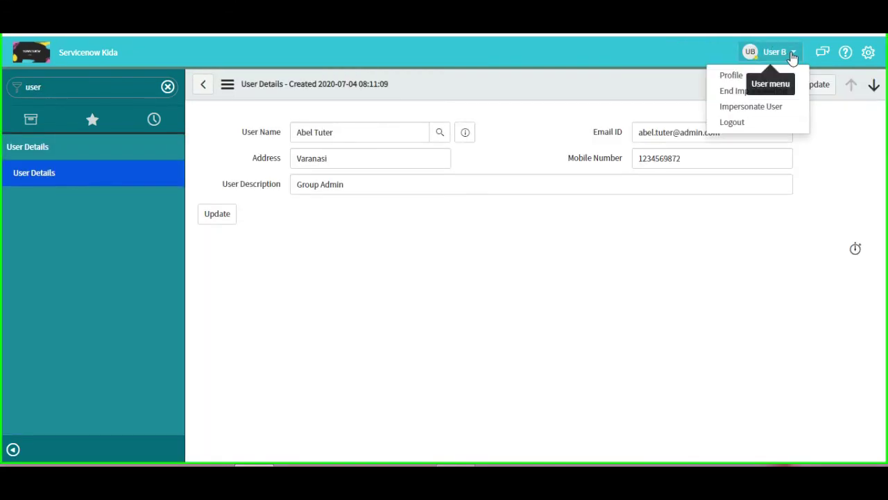
pyautogui.click(739, 106)
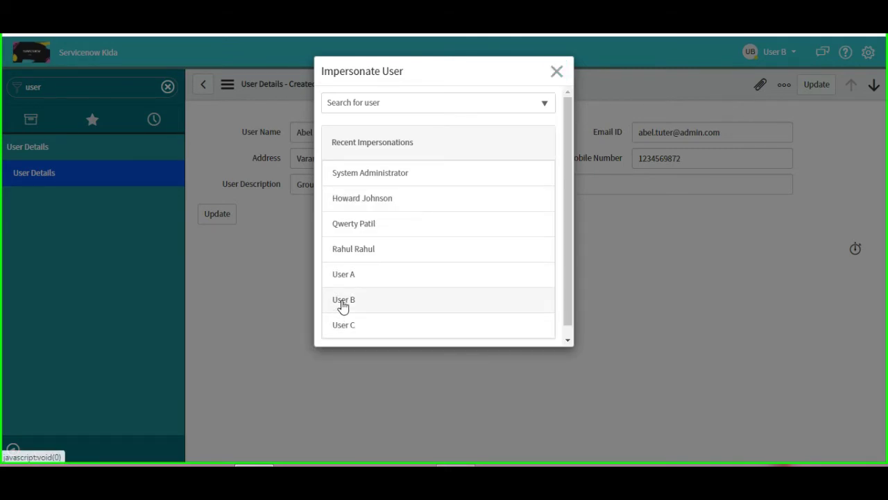
pyautogui.click(343, 300)
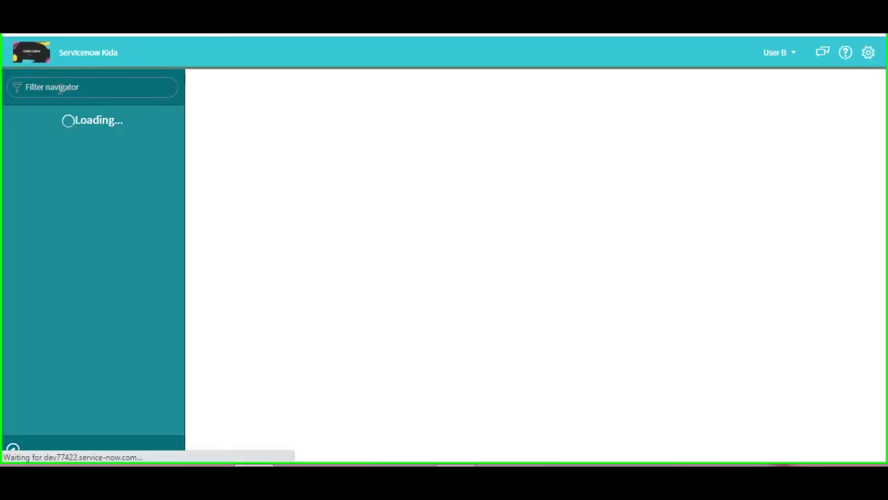
# - Filter the navigator for "user", open the User Details list, and open the Varanasi record as User B
pyautogui.write('user')
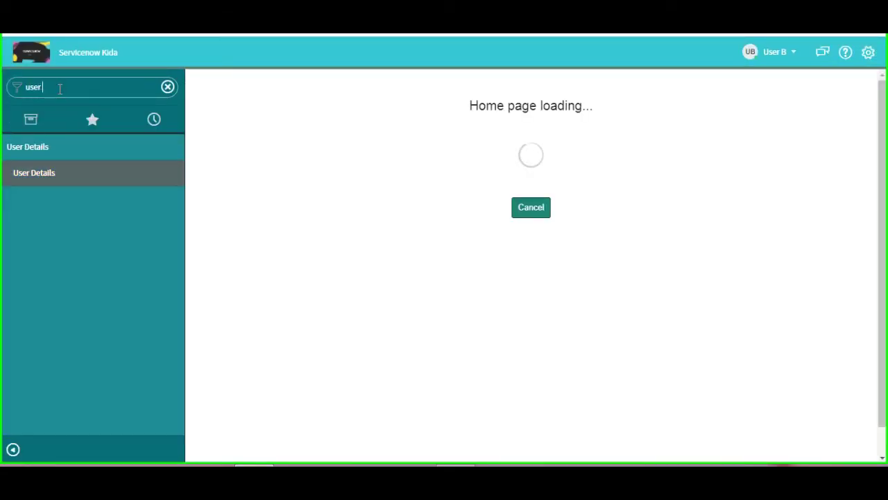
pyautogui.click(37, 177)
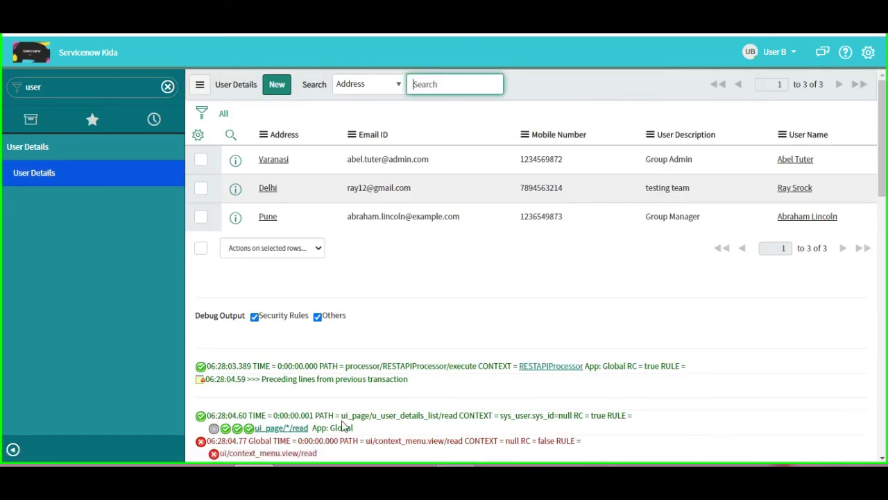
pyautogui.click(271, 159)
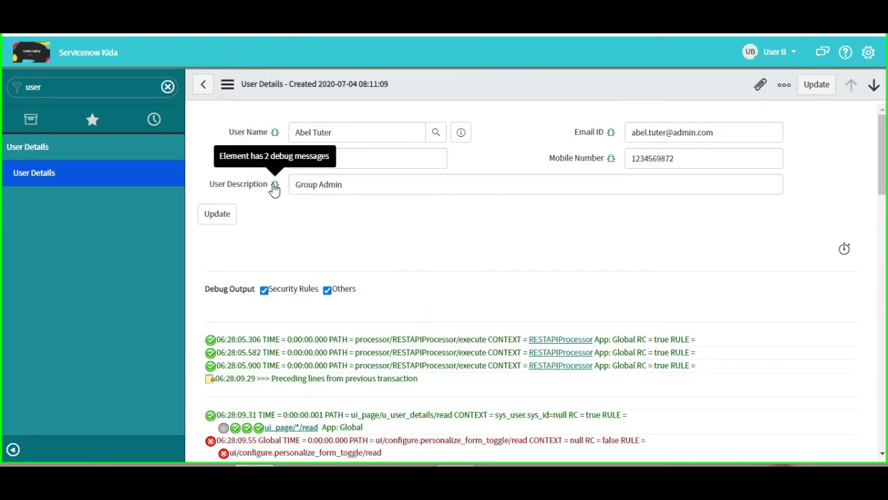
# - Show the security debug messages for the User Description, Address, User Name and Mobile Number fields
pyautogui.click(275, 185)
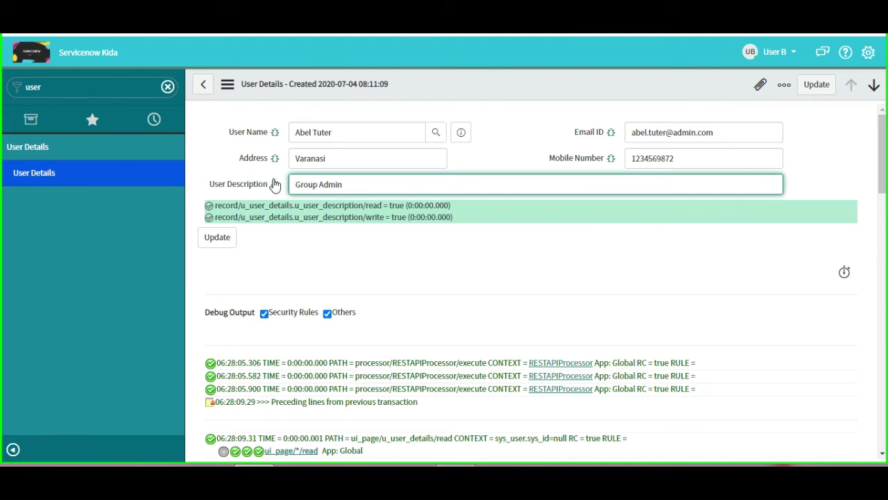
pyautogui.click(275, 159)
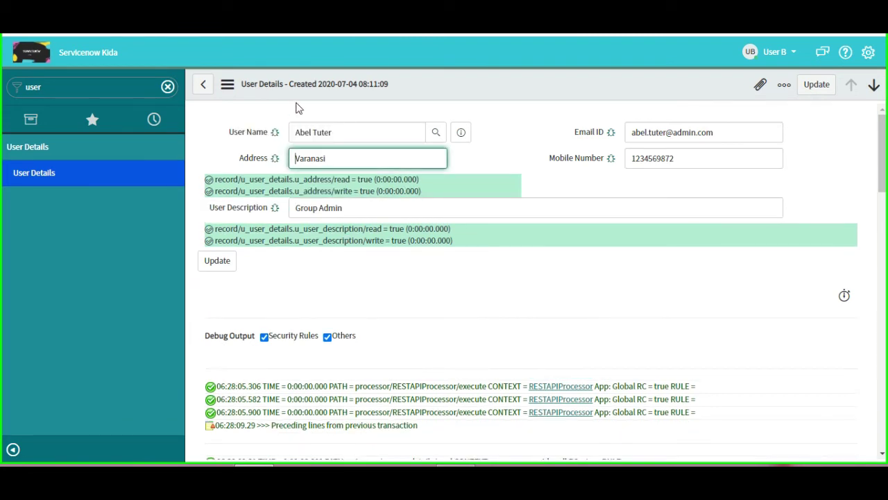
pyautogui.click(275, 132)
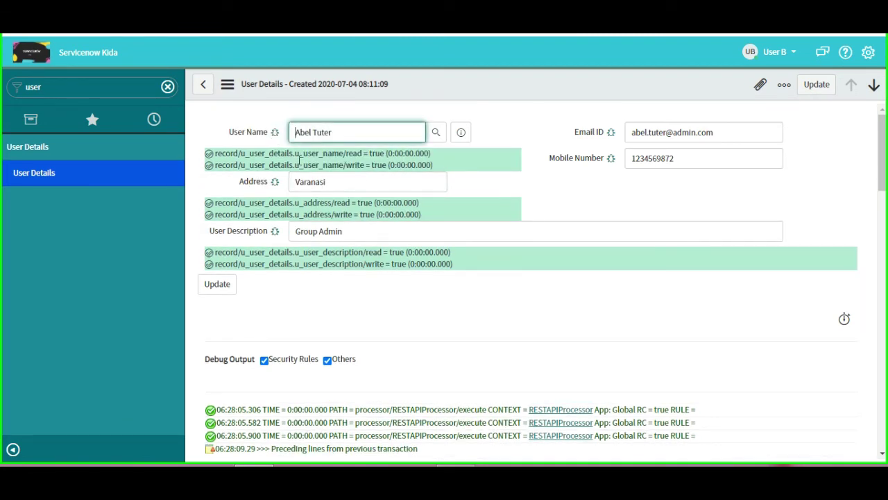
pyautogui.click(611, 159)
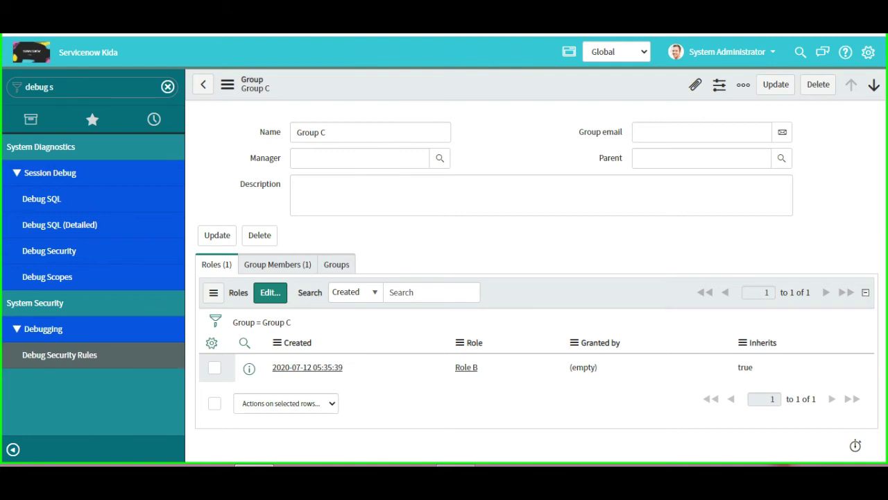
# - Try to open Script Includes under System Definition from the Group C page, filtering the navigator for "script i"
pyautogui.click(67, 87)
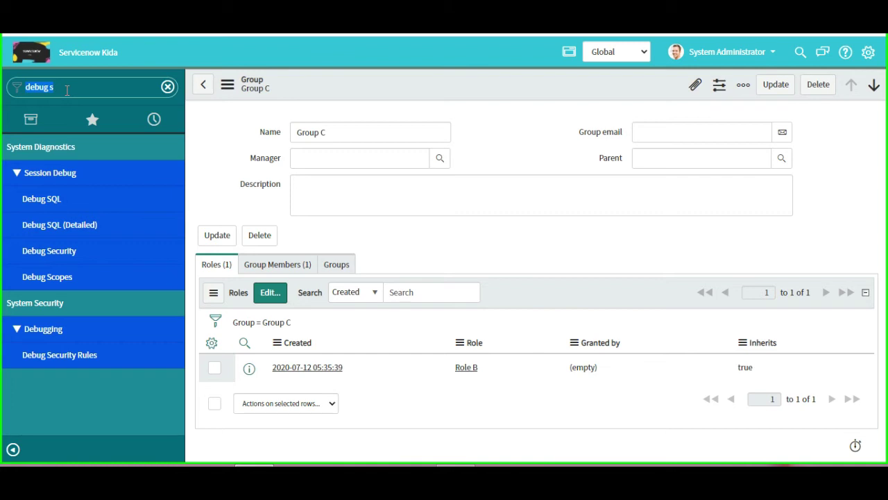
pyautogui.write('script i')
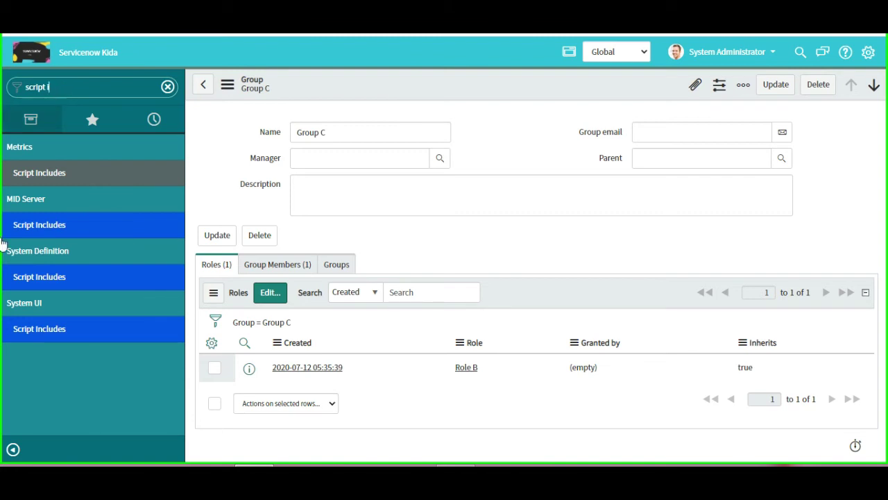
pyautogui.click(47, 276)
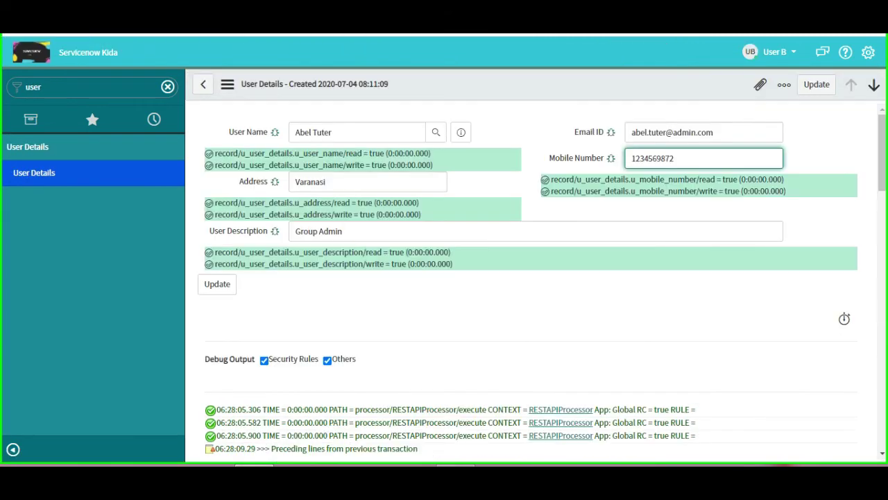
# - End the User B impersonation, filter the navigator for "disab", and run Disable All under Session Debug
pyautogui.click(772, 51)
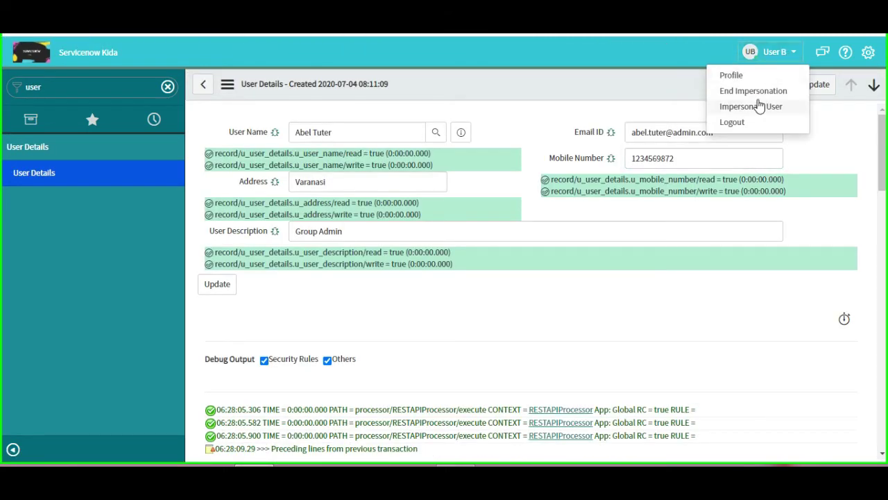
pyautogui.click(751, 92)
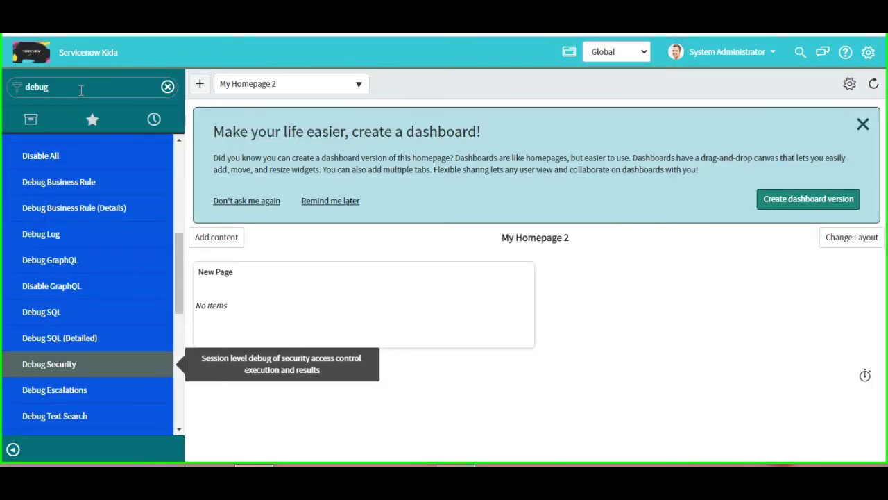
pyautogui.doubleClick(81, 91)
pyautogui.press('BackSpace')
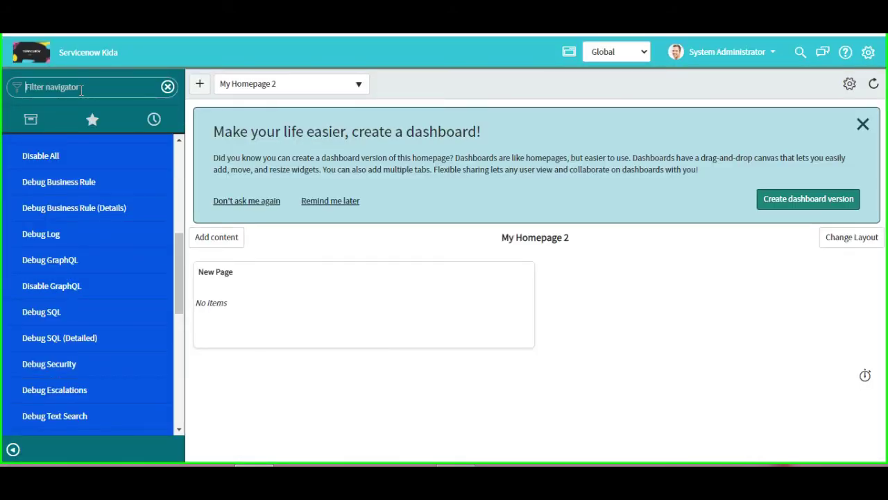
pyautogui.write('des')
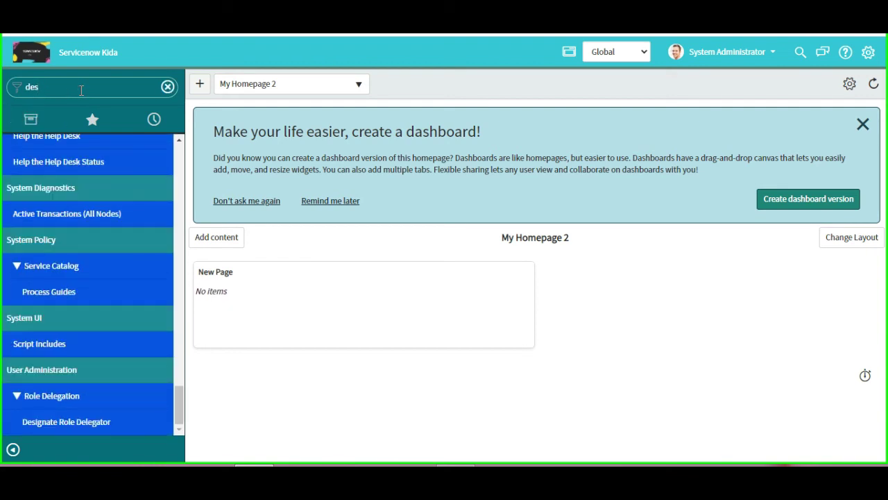
pyautogui.press('BackSpace')
pyautogui.press('BackSpace')
pyautogui.write('i')
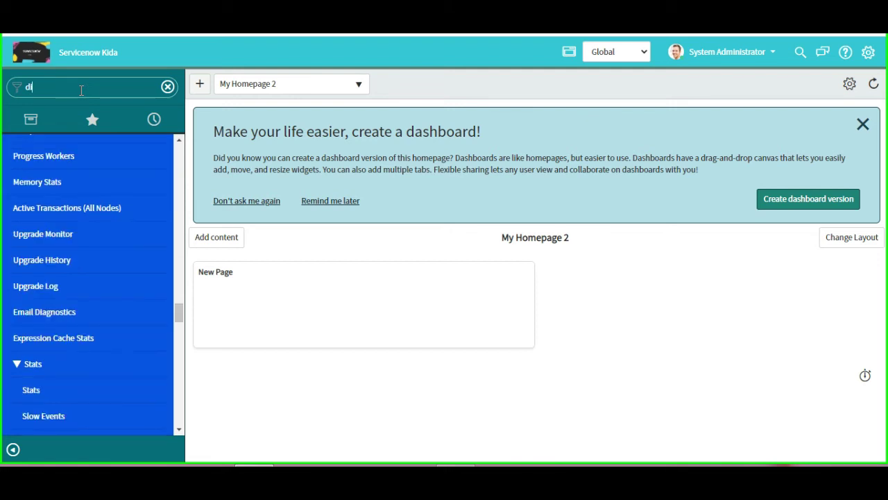
pyautogui.write('sab')
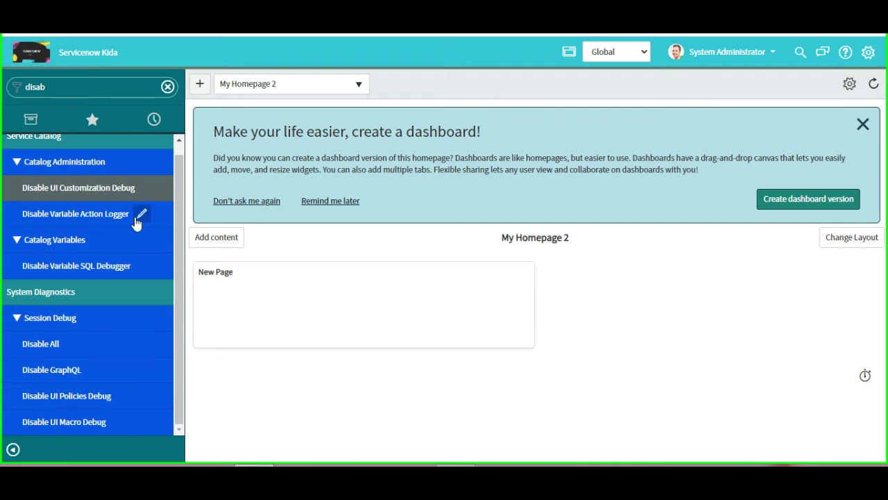
pyautogui.click(40, 347)
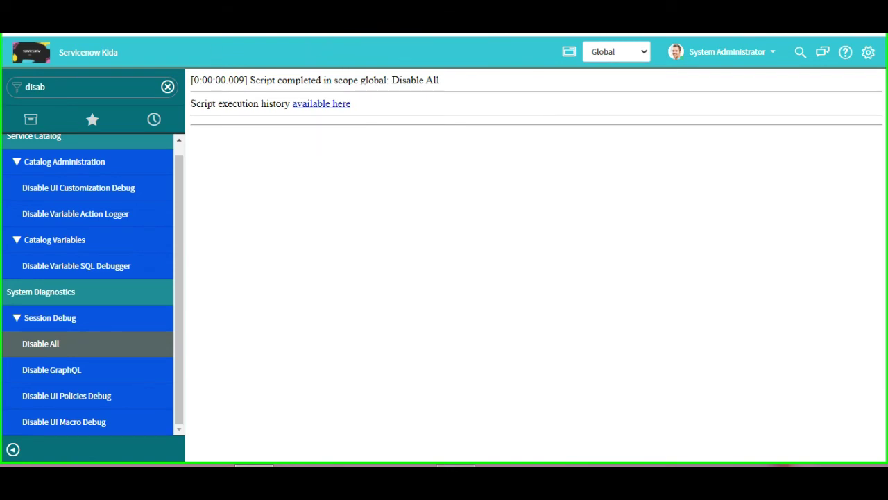
# - Filter the navigator for "script include" and open the Script Includes list under System Definition
pyautogui.click(53, 83)
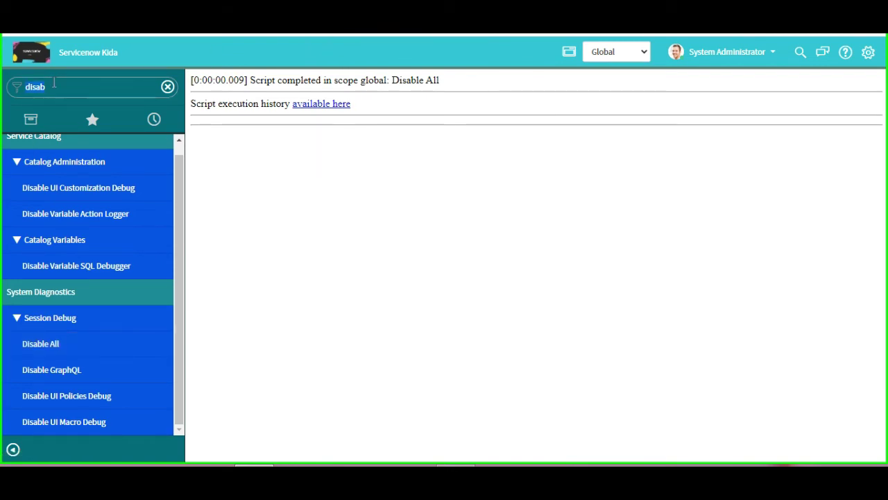
pyautogui.write('sy')
pyautogui.press('BackSpace')
pyautogui.press('BackSpace')
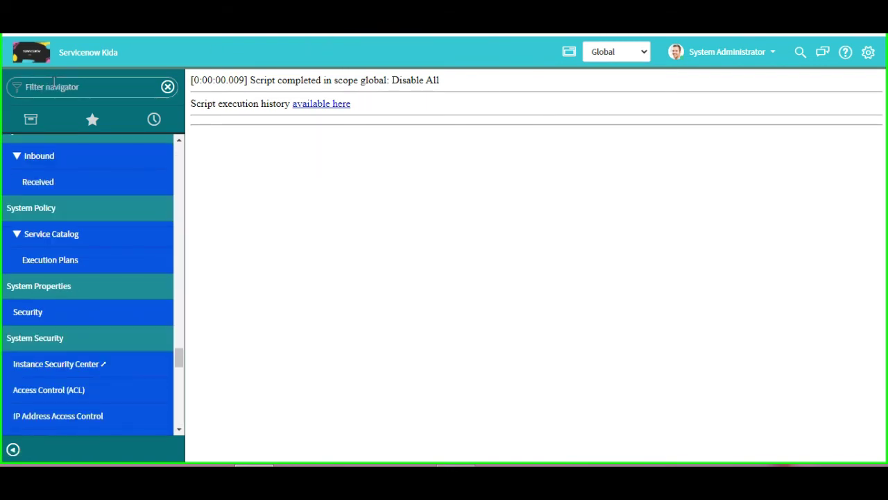
pyautogui.write('scr')
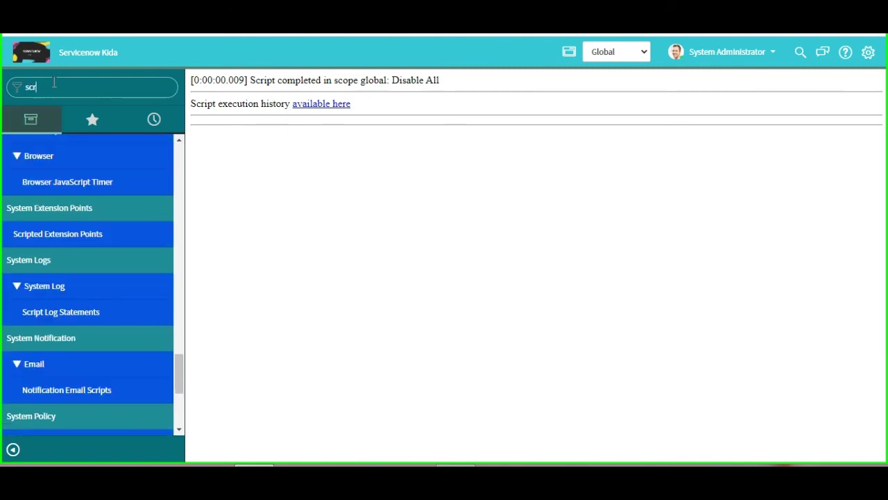
pyautogui.write('ipt in')
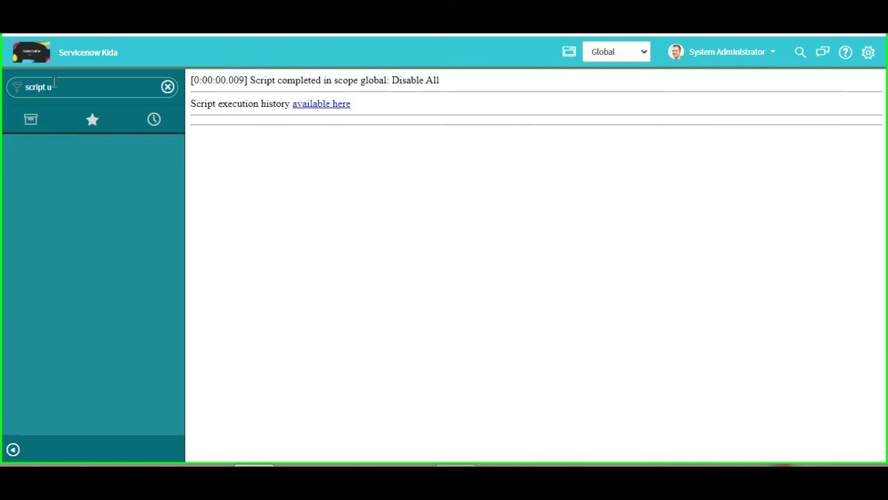
pyautogui.write('clude')
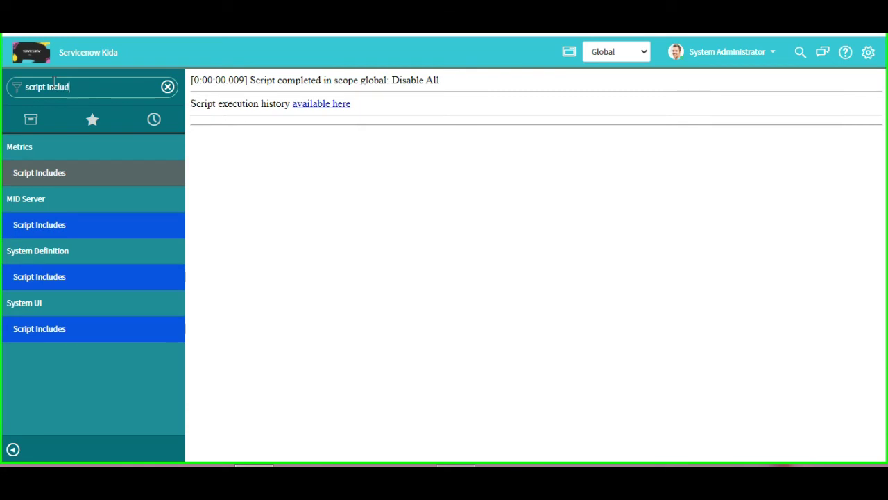
pyautogui.click(46, 280)
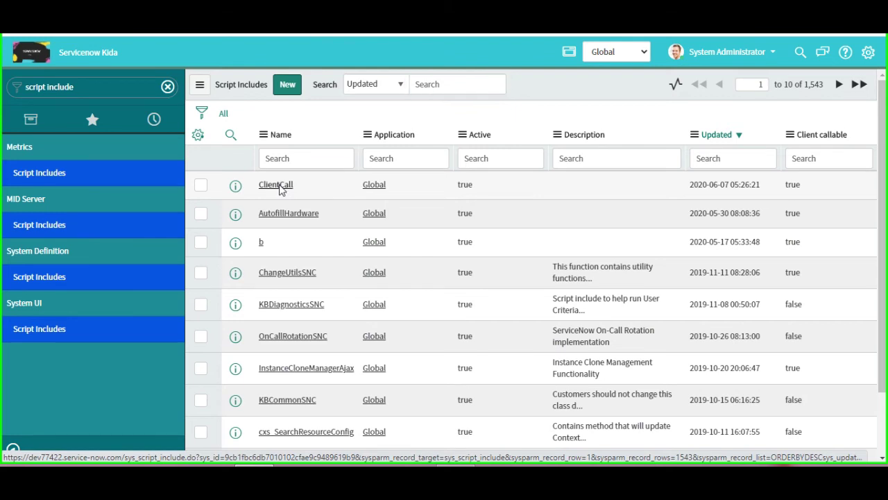
# - Open the ClientCall script include and add an "aclCall()" line after the test function
pyautogui.click(281, 190)
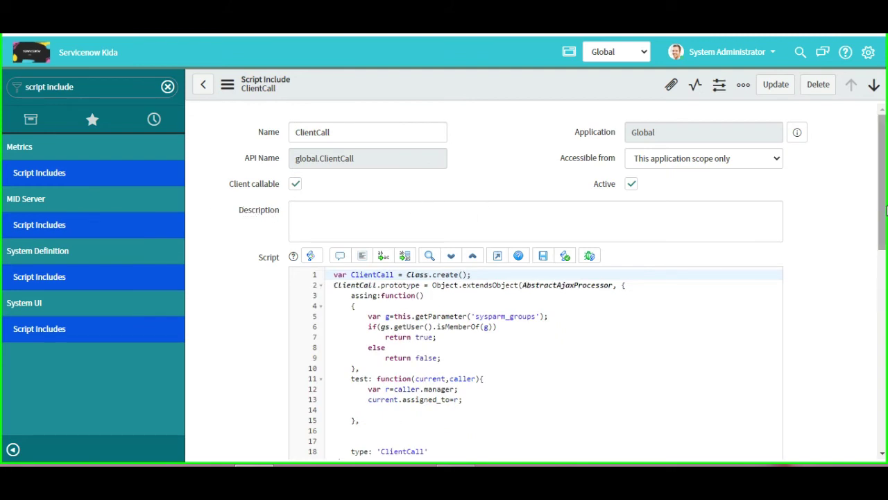
pyautogui.scroll(-2, 887, 264)
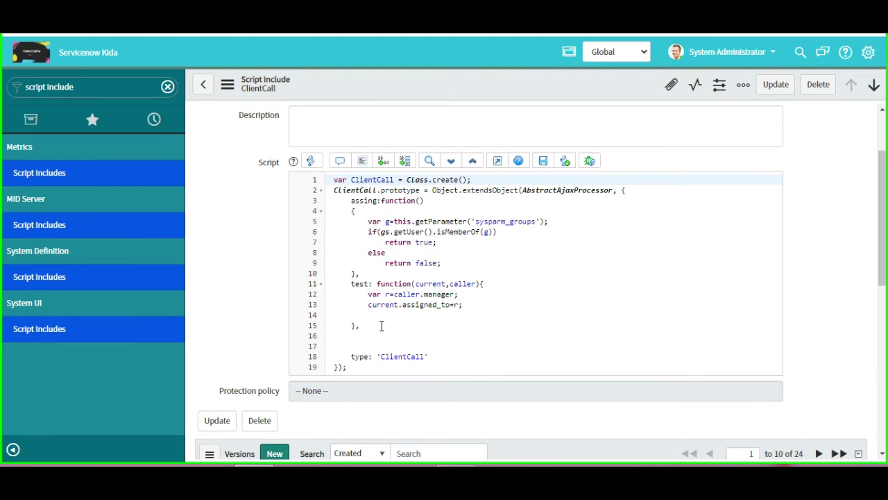
pyautogui.click(382, 325)
pyautogui.press('Return')
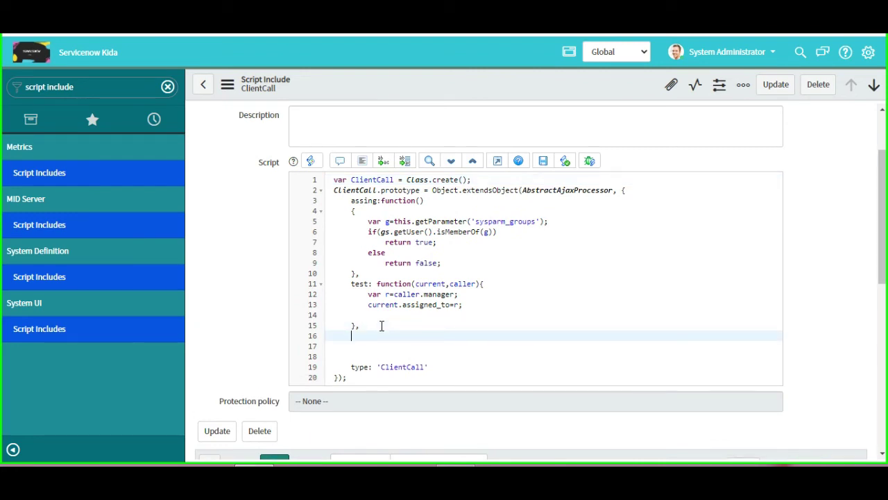
pyautogui.write('Ac')
pyautogui.press('BackSpace')
pyautogui.write('aclCall()')
pyautogui.press('Return')
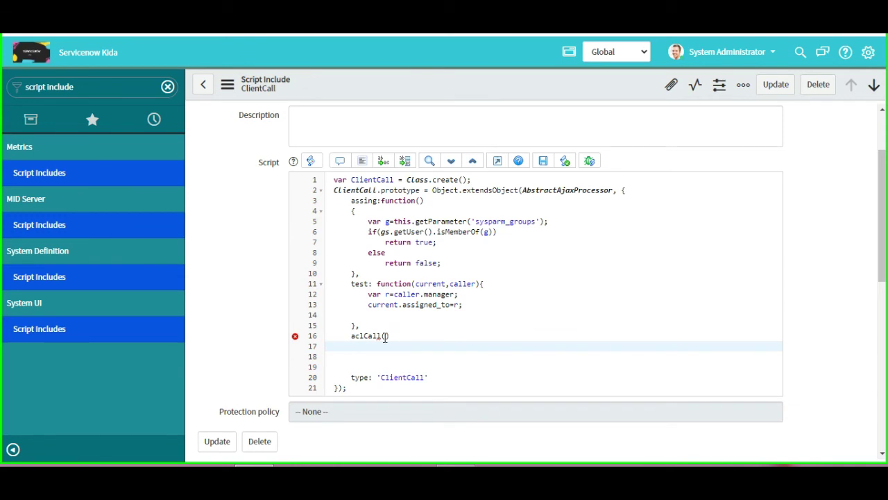
# - Turn the aclCall line into "aclCall: function()" with an empty braced body ending in a comma
pyautogui.click(382, 337)
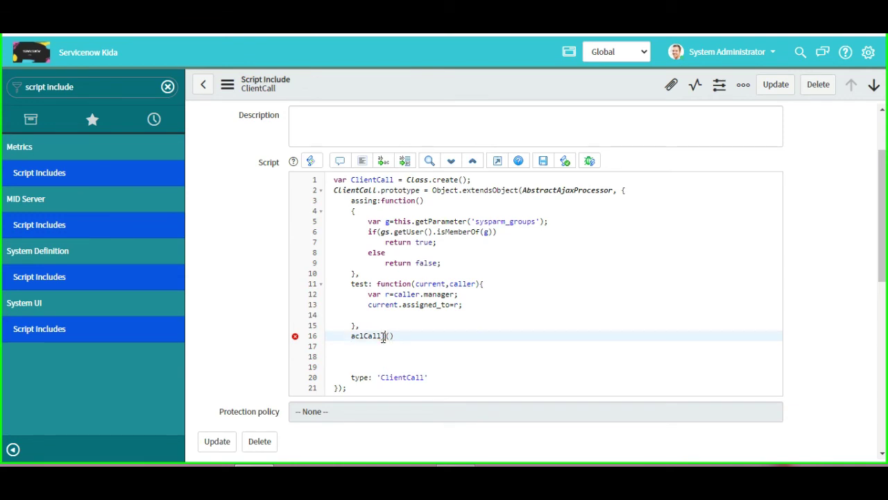
pyautogui.write(': fuuction')
pyautogui.click(399, 335)
pyautogui.write('n')
pyautogui.click(449, 337)
pyautogui.press('Return')
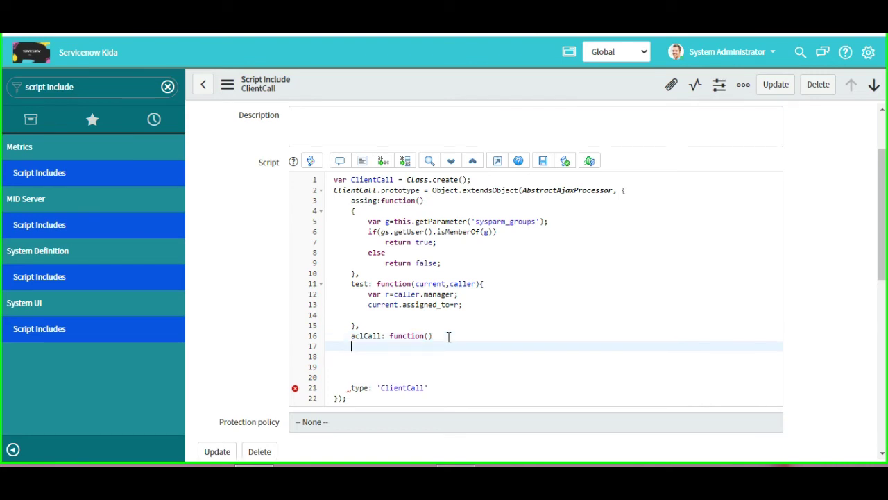
pyautogui.write('{')
pyautogui.press('Return')
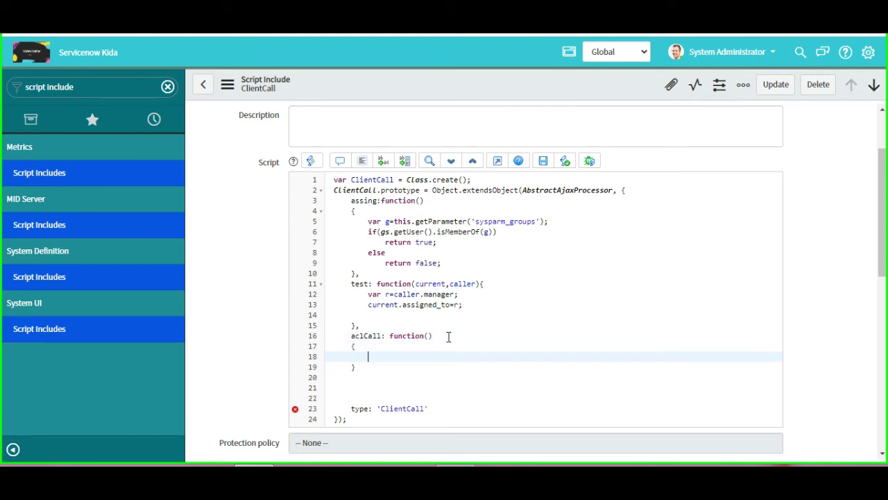
pyautogui.click(358, 368)
pyautogui.write(',')
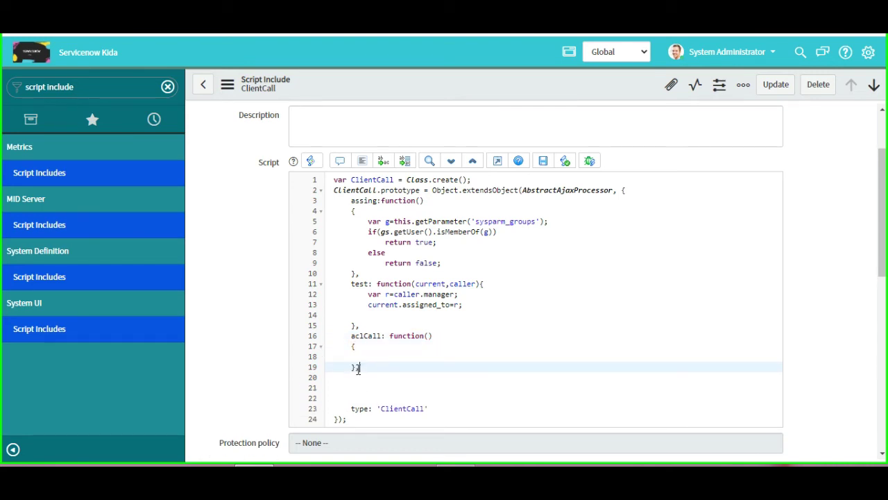
pyautogui.click(371, 356)
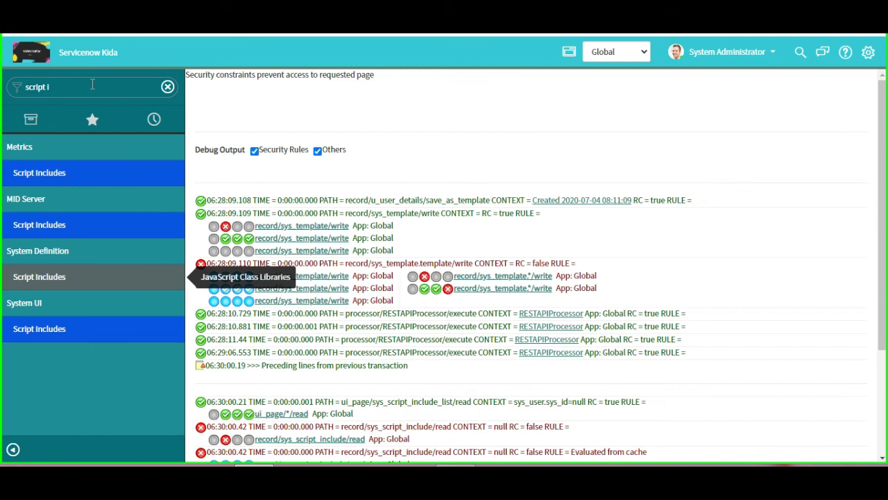
# - Filter the other page's navigator for "acl", open Access Control (ACL), and show the script of the u_user_details.u_mobile_number read rule
pyautogui.click(93, 85)
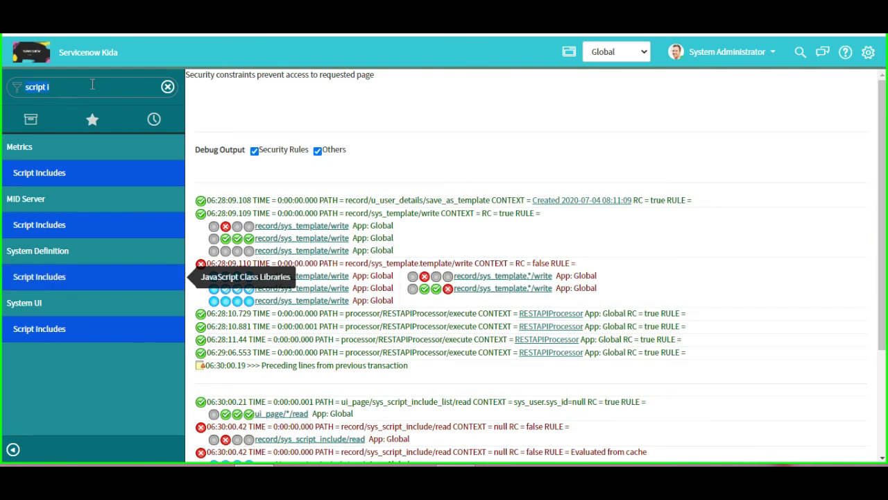
pyautogui.write('acl')
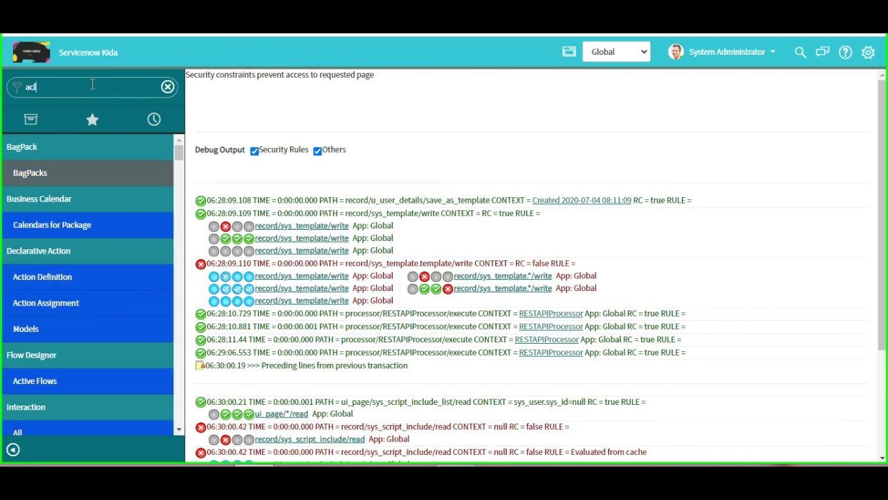
pyautogui.click(69, 408)
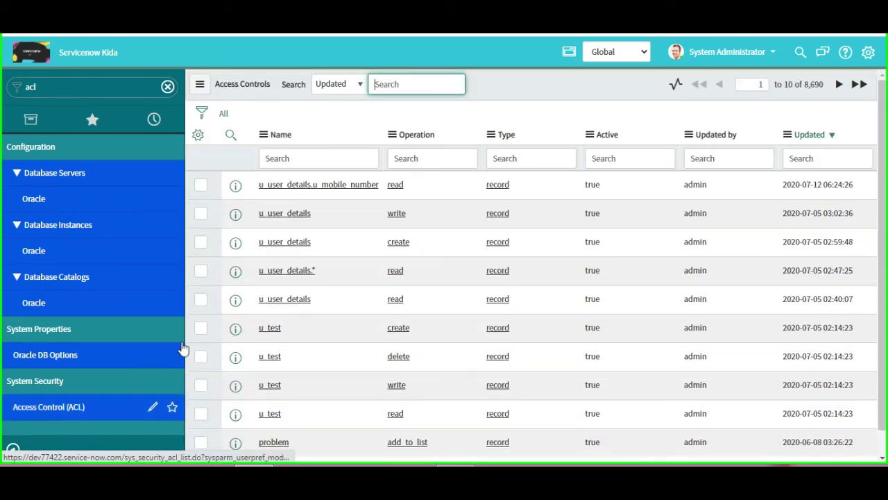
pyautogui.click(309, 185)
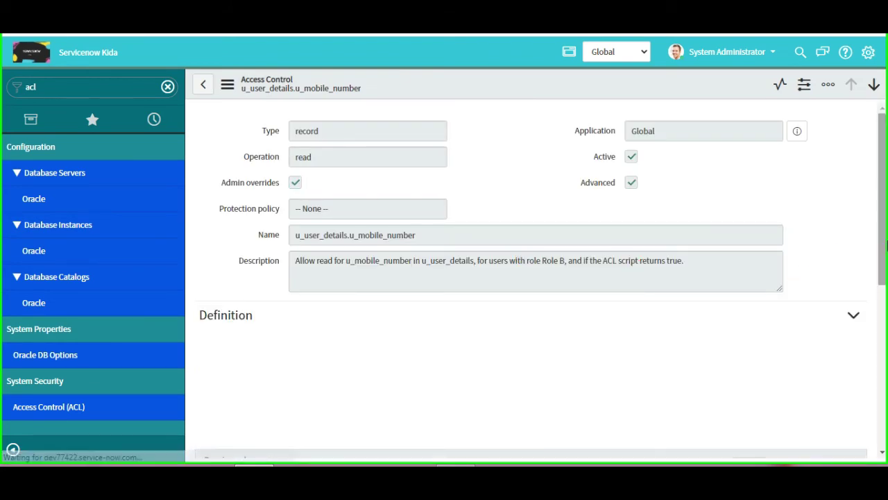
pyautogui.moveTo(885, 247); pyautogui.dragTo(876, 411)
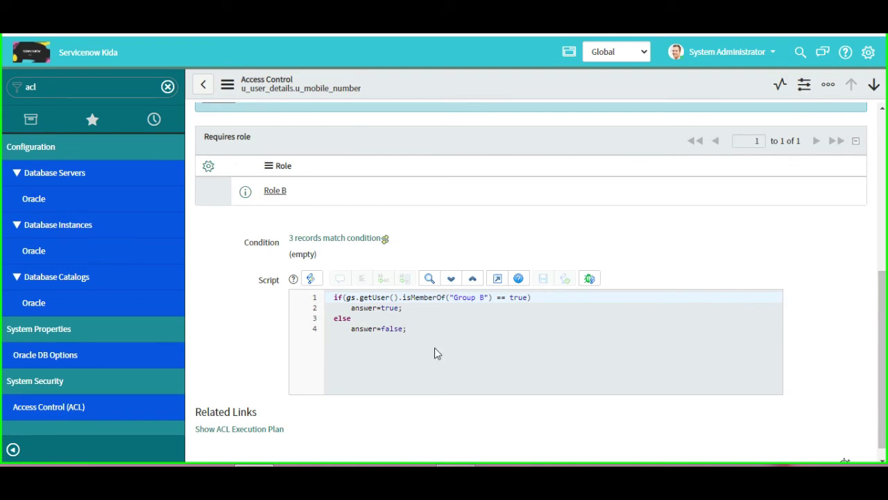
# - Elevate the session to the security_admin role
pyautogui.click(767, 56)
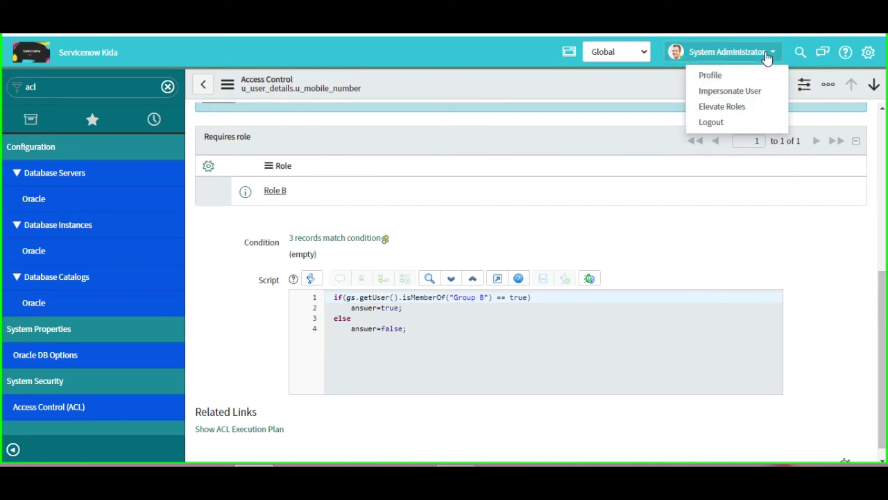
pyautogui.click(709, 106)
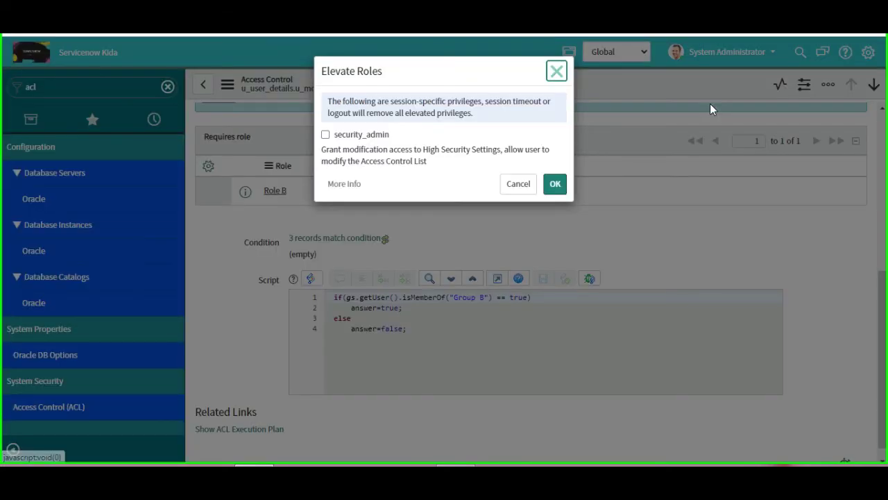
pyautogui.click(326, 135)
pyautogui.click(557, 184)
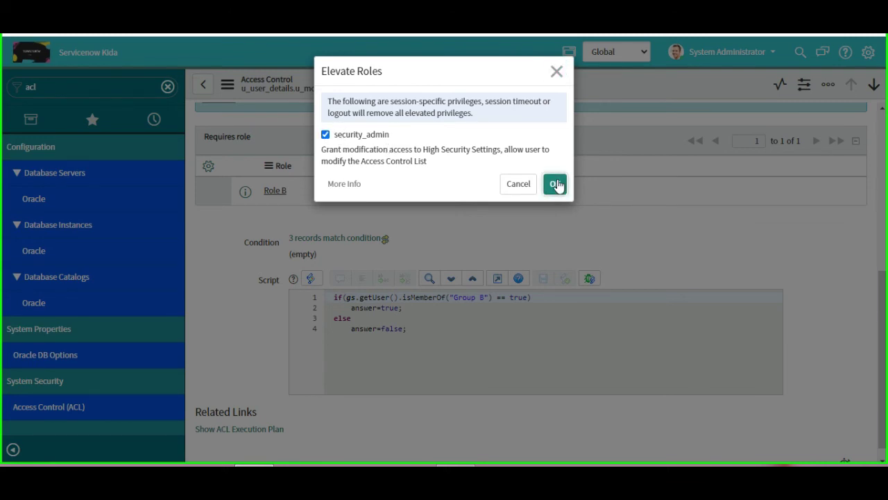
pyautogui.click(555, 184)
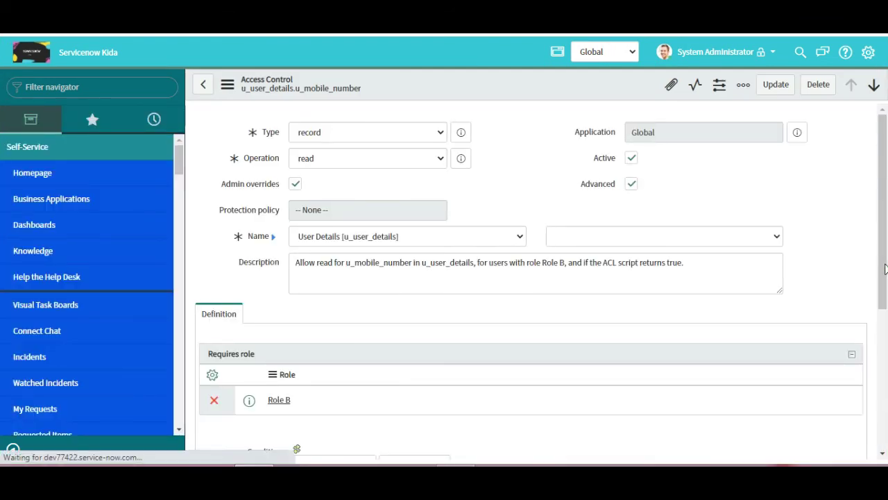
# - Copy the Group B membership condition line from the Mobile Number ACL script, and clear the whole script
pyautogui.moveTo(885, 228); pyautogui.dragTo(886, 367)
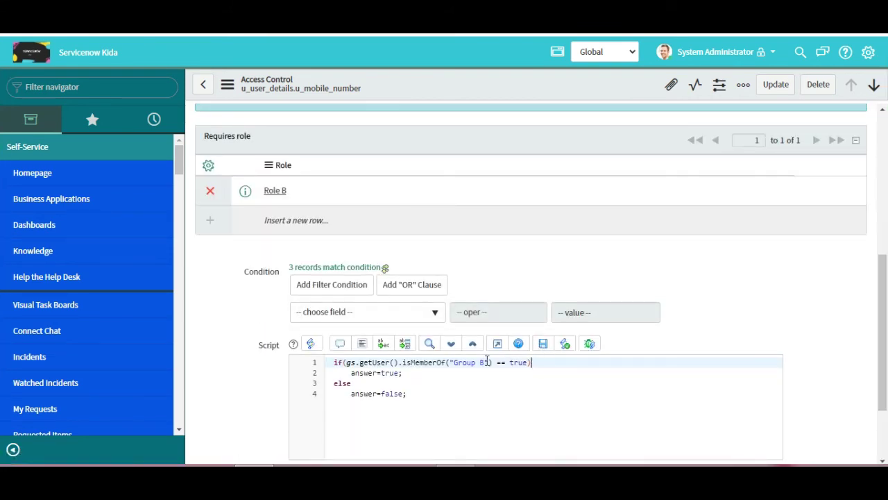
pyautogui.moveTo(537, 363); pyautogui.dragTo(318, 366)
pyautogui.hotkey('ctrl', 'c')
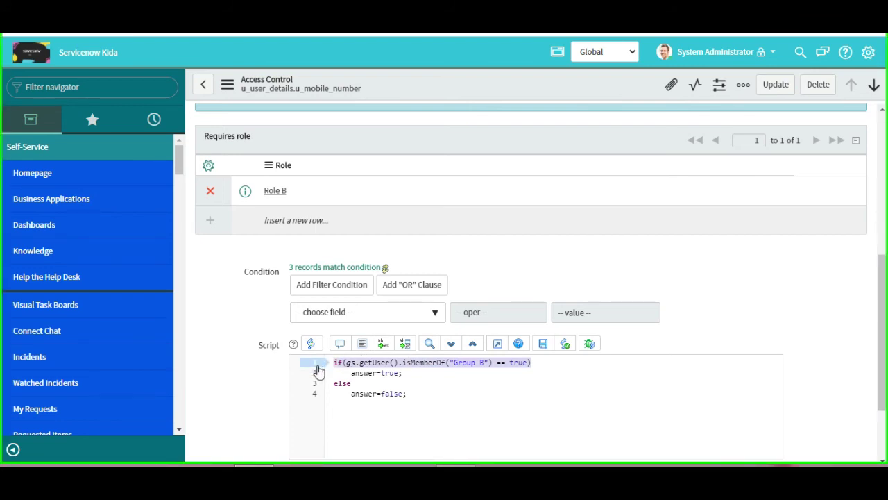
pyautogui.hotkey('ctrl', 'a')
pyautogui.press('BackSpace')
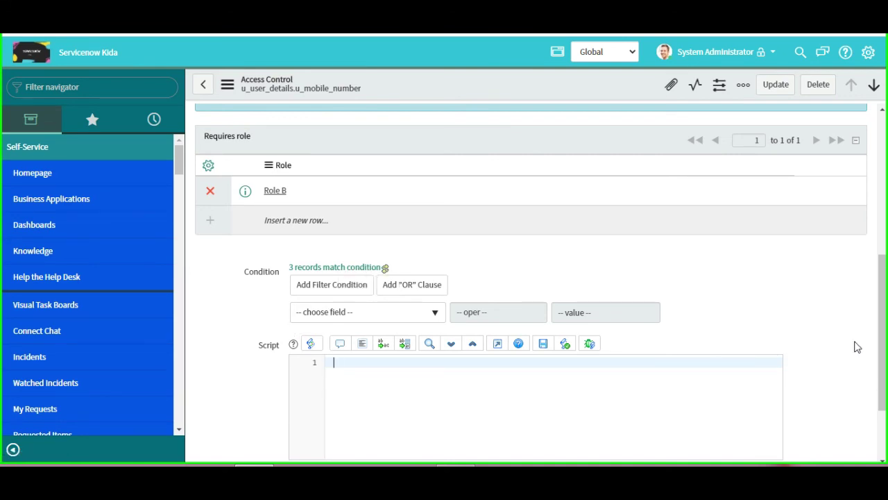
# - Save the u_user_details.u_mobile_number access control, staying on its record
pyautogui.moveTo(886, 313); pyautogui.dragTo(886, 158)
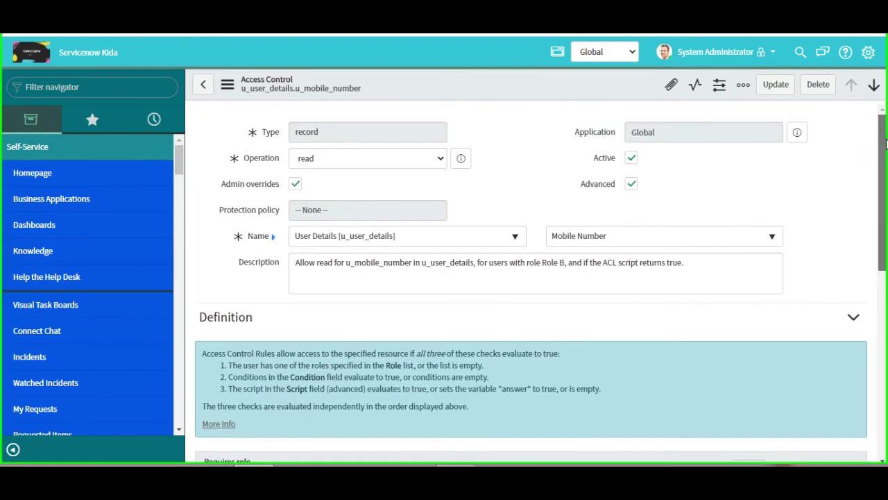
pyautogui.rightClick(522, 78)
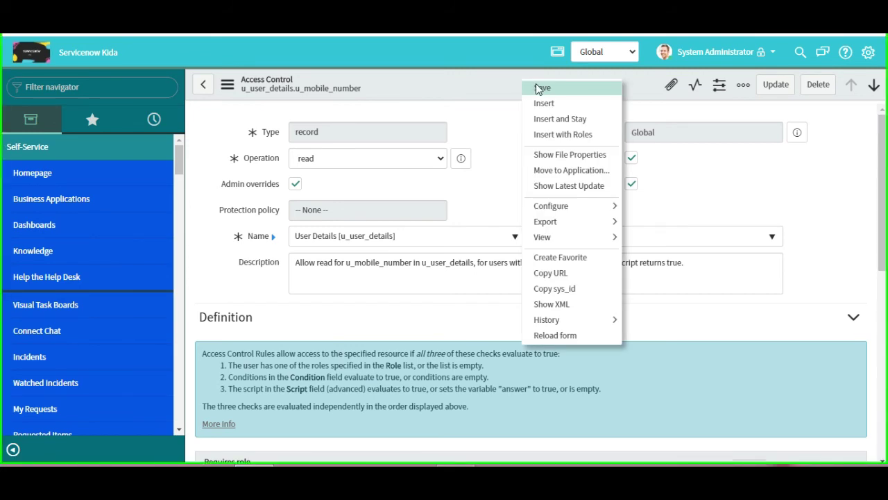
pyautogui.click(538, 88)
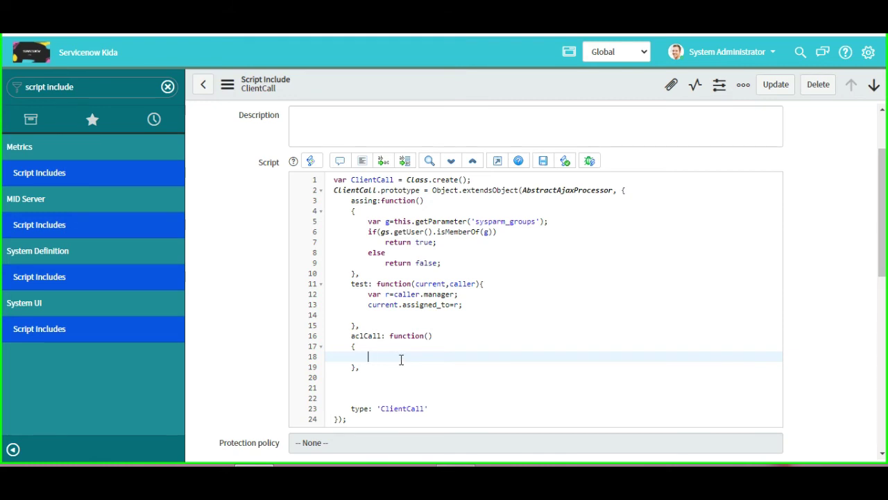
# - Paste the copied Group B membership condition into the body of aclCall in the ClientCall script include
pyautogui.hotkey('ctrl', 'v')
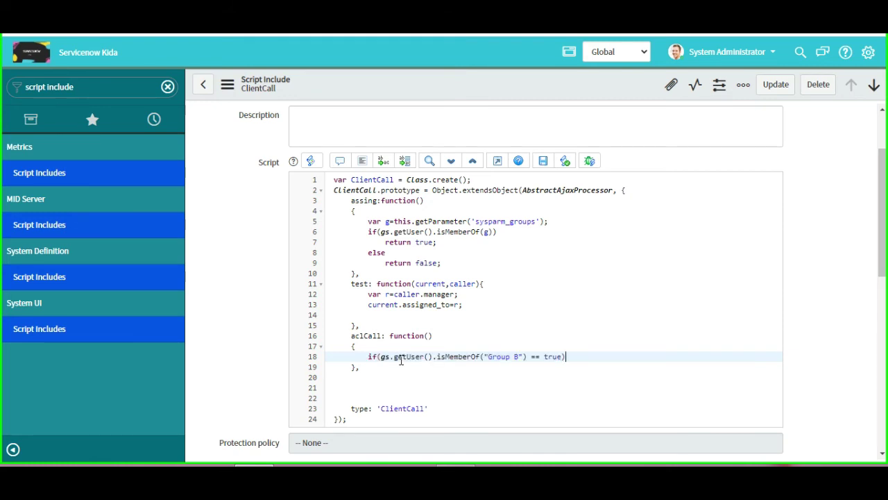
pyautogui.press('Return')
pyautogui.write('{')
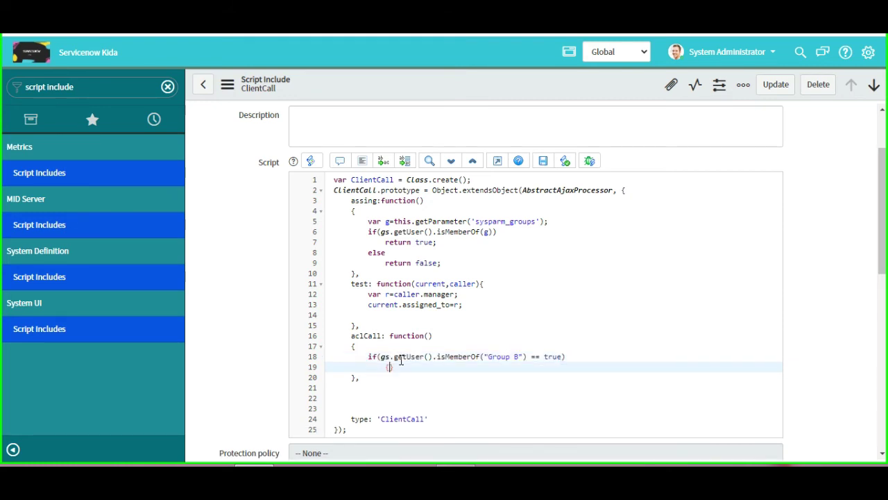
pyautogui.press('Return')
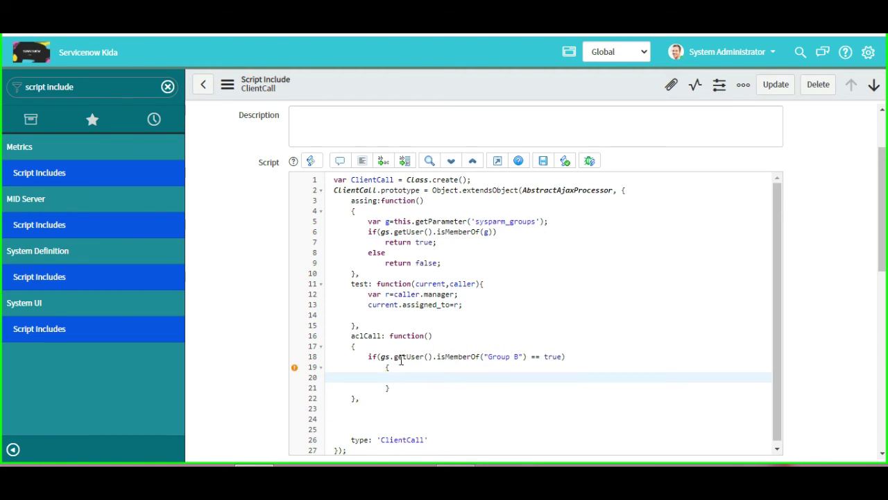
pyautogui.press('BackSpace')
pyautogui.press('BackSpace')
pyautogui.press('BackSpace')
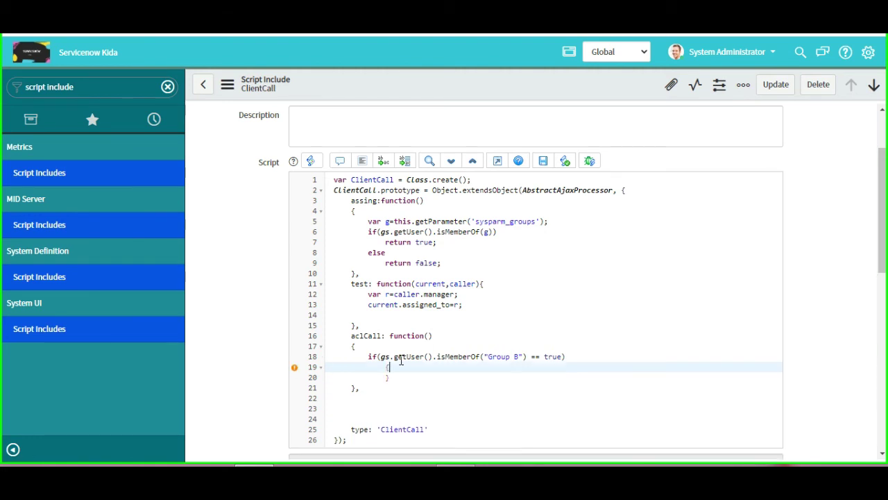
pyautogui.press('BackSpace')
pyautogui.moveTo(390, 378); pyautogui.dragTo(608, 357)
pyautogui.press('BackSpace')
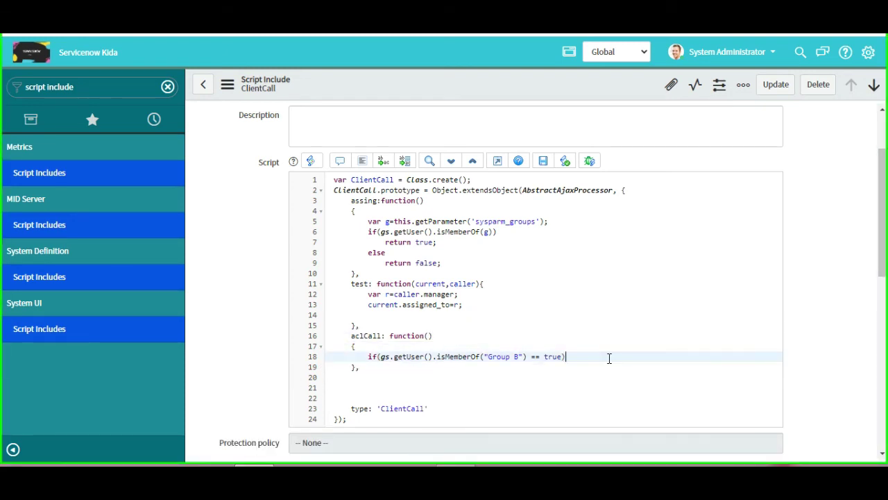
# - Add "return ture;" on an indented line under the Group B condition in aclCall
pyautogui.press('Return')
pyautogui.write('r')
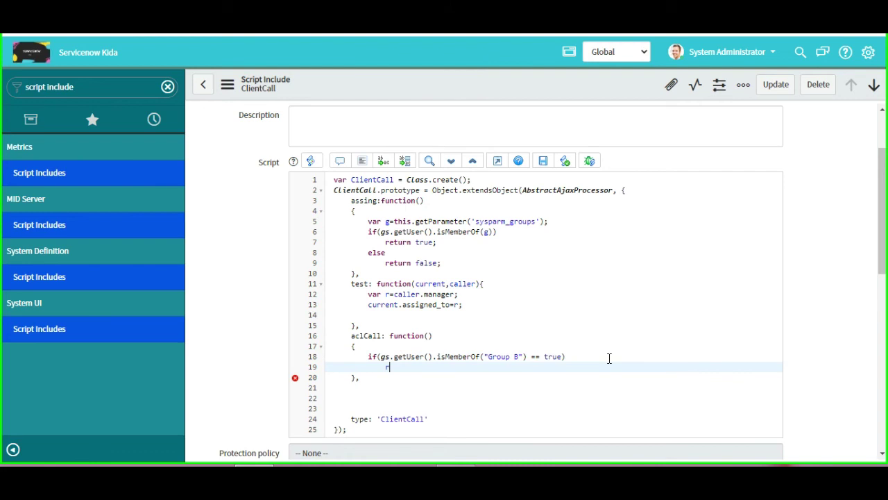
pyautogui.write('eturn')
pyautogui.write('ture;')
pyautogui.moveTo(370, 358); pyautogui.dragTo(377, 358)
pyautogui.moveTo(392, 354); pyautogui.dragTo(585, 360)
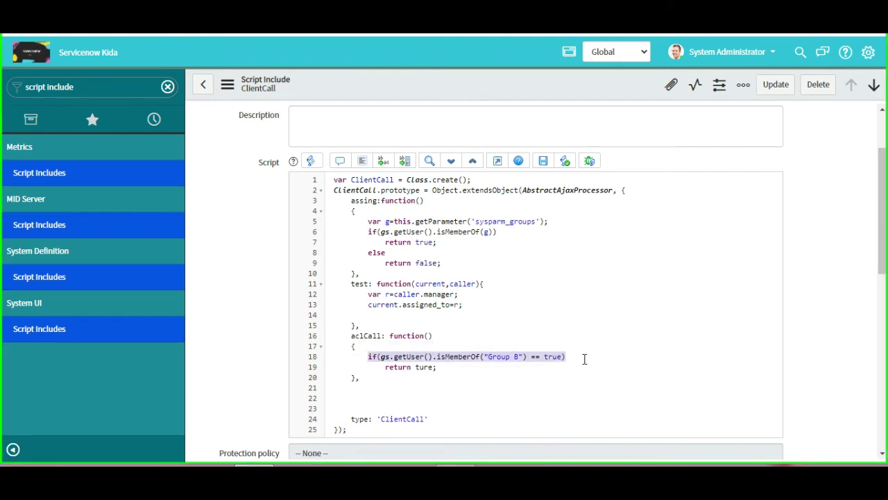
# - Add an else branch containing "return false;" to the Group B check in aclCall
pyautogui.click(461, 369)
pyautogui.press('Return')
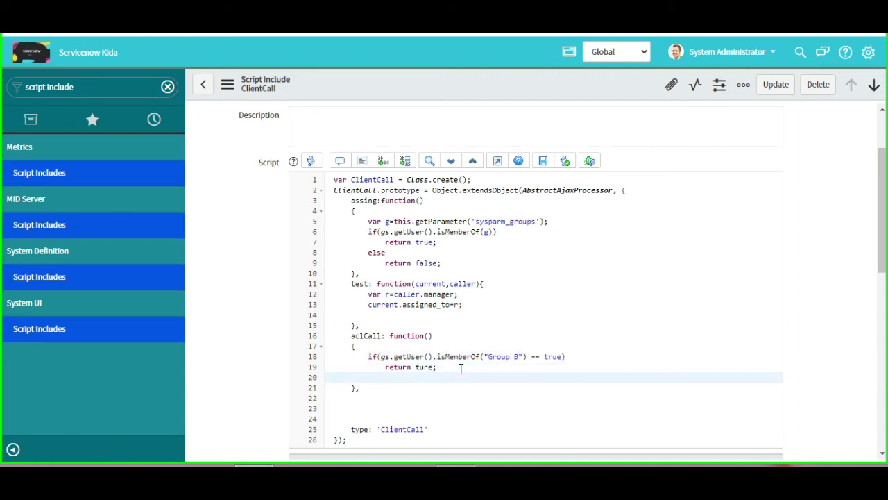
pyautogui.write('else')
pyautogui.press('Return')
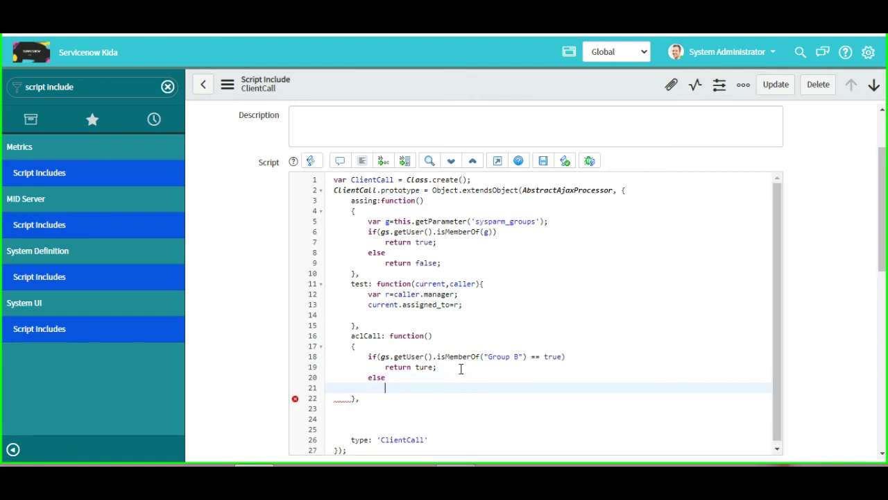
pyautogui.write('return false;')
# - Remove the blank lines between the end of the aclCall function and the type line
pyautogui.click(361, 401)
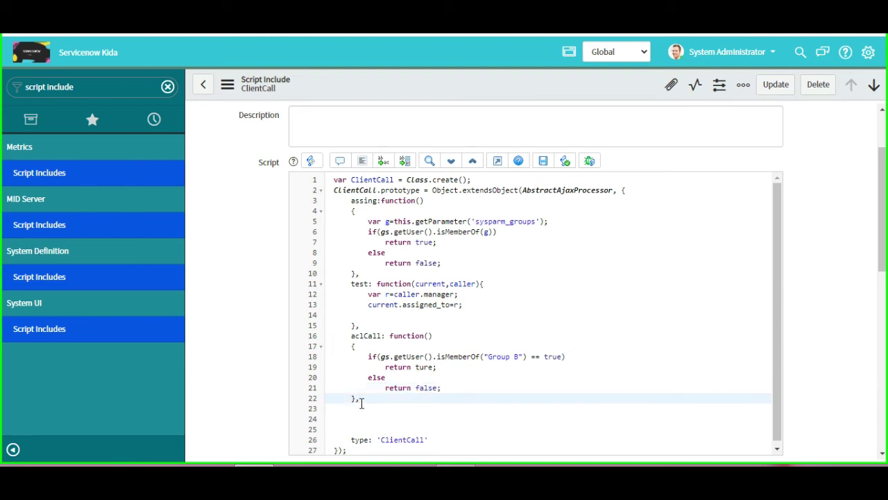
pyautogui.press('Delete')
pyautogui.press('Delete')
pyautogui.press('Delete')
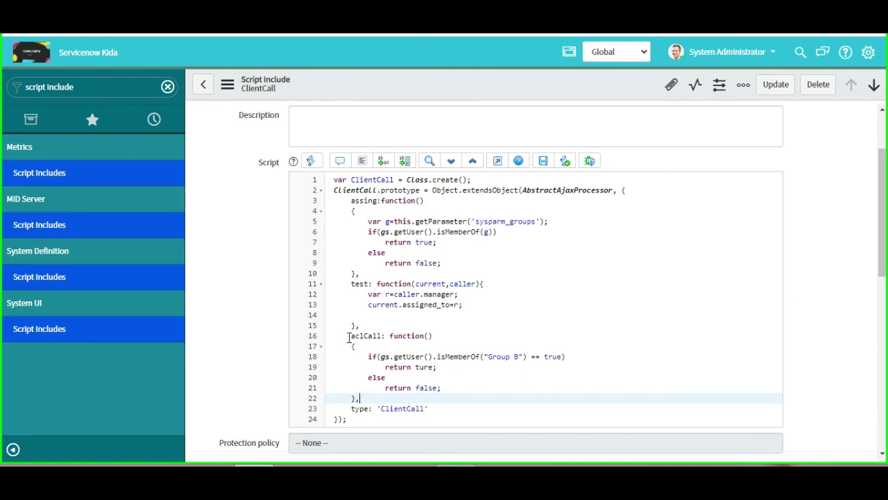
# - Enter "new CientCall.aclCall()" as the first line of the script in the Mobile Number read access control
pyautogui.moveTo(350, 336); pyautogui.dragTo(381, 336)
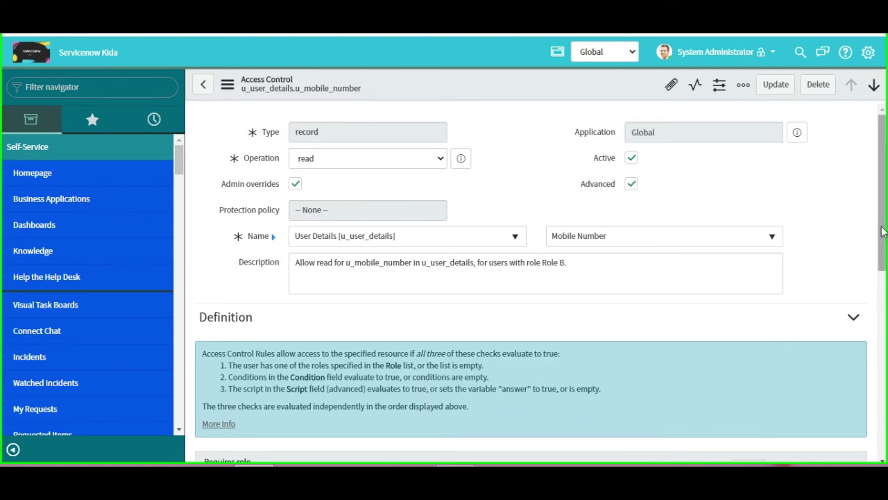
pyautogui.moveTo(882, 231); pyautogui.dragTo(846, 377)
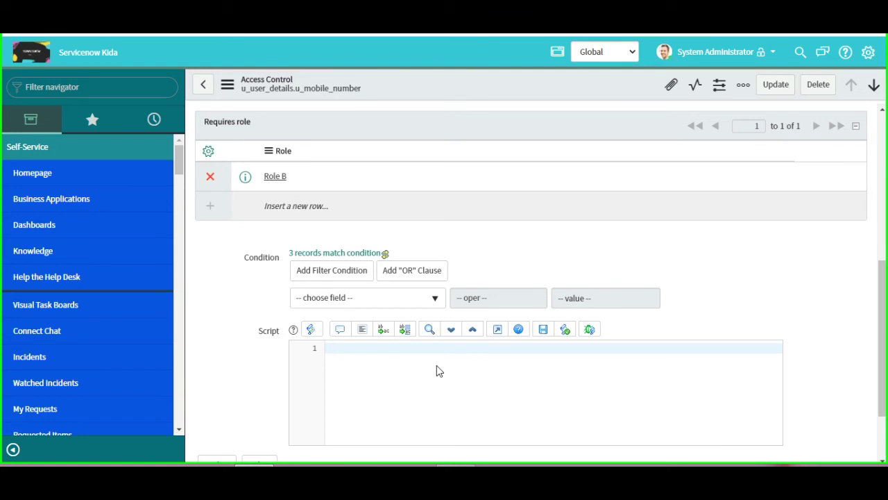
pyautogui.write('new CientCall.aclCall(')
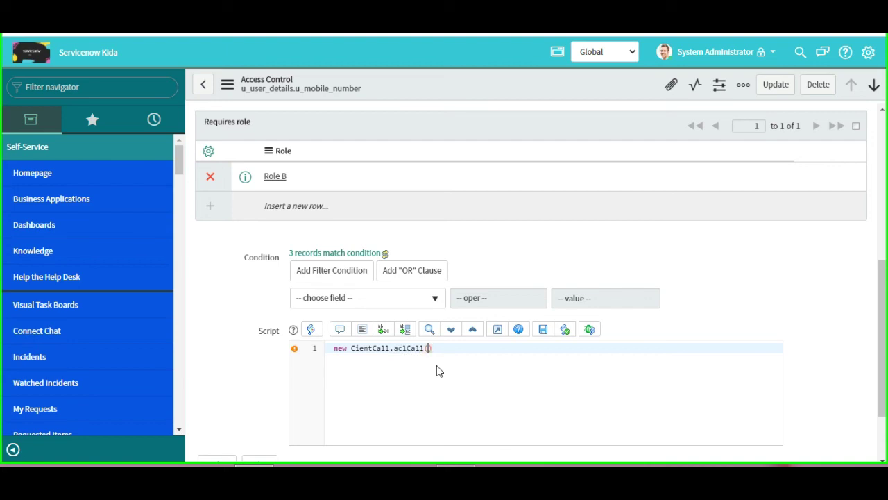
# - Insert "var gr=" in front of the aclCall call so its return value is assigned to gr
pyautogui.press('Left')
pyautogui.press('Left')
pyautogui.press('Left')
pyautogui.press('Left')
pyautogui.press('Left')
pyautogui.press('Left')
pyautogui.press('Left')
pyautogui.press('Left')
pyautogui.press('Left')
pyautogui.press('Left')
pyautogui.press('Left')
pyautogui.press('Left')
pyautogui.press('Left')
pyautogui.press('Left')
pyautogui.press('Left')
pyautogui.press('Left')
pyautogui.press('Left')
pyautogui.press('Left')
pyautogui.press('Left')
pyautogui.write('var')
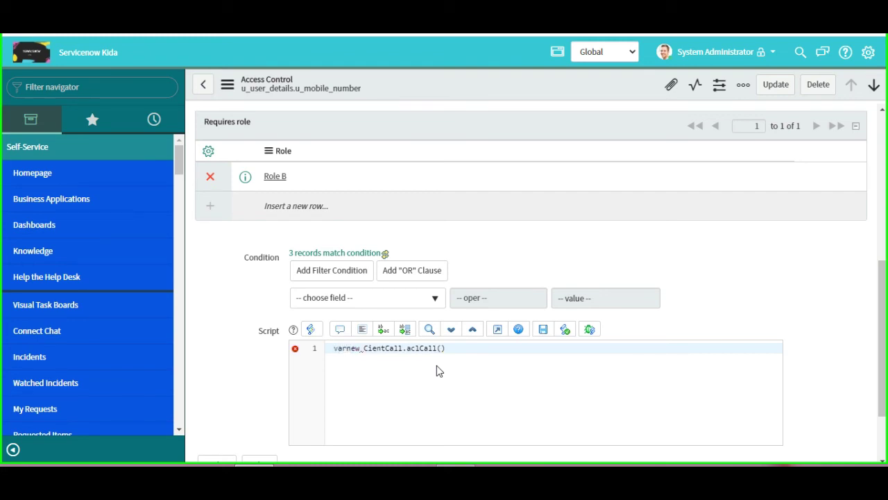
pyautogui.write(' gr=')
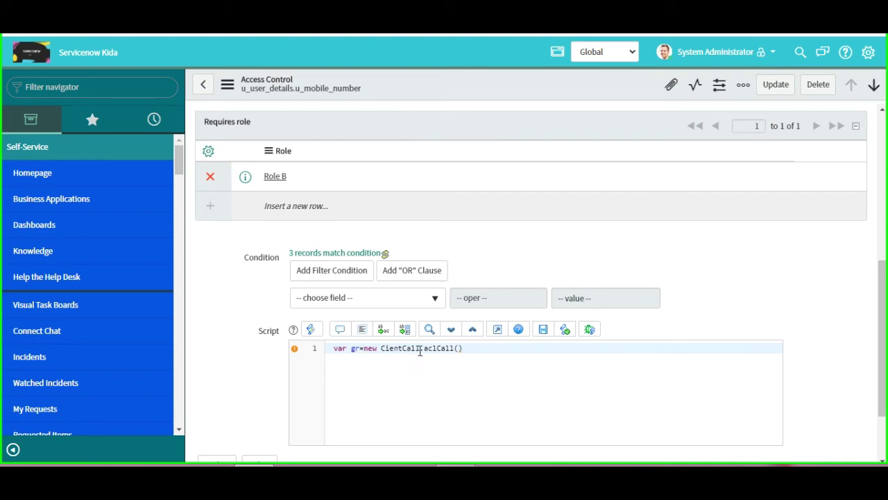
# - Add parentheses after CientCall, end the statement with a semicolon and start a new line below it
pyautogui.click(420, 349)
pyautogui.write('()')
pyautogui.click(481, 349)
pyautogui.write(';')
pyautogui.press('Return')
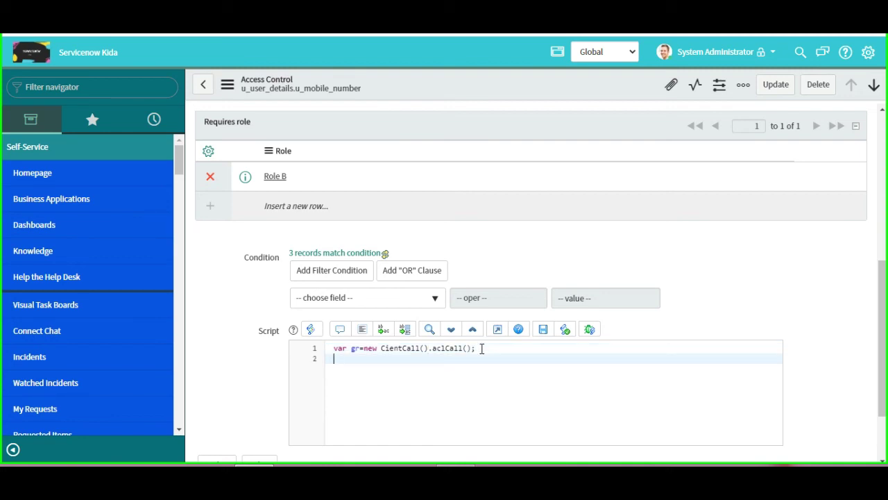
# - Add an if/else setting "answer=true;" when "gr== true" and "answer=false;" otherwise, and save the access control
pyautogui.write('if(gr== true')
pyautogui.press('Return')
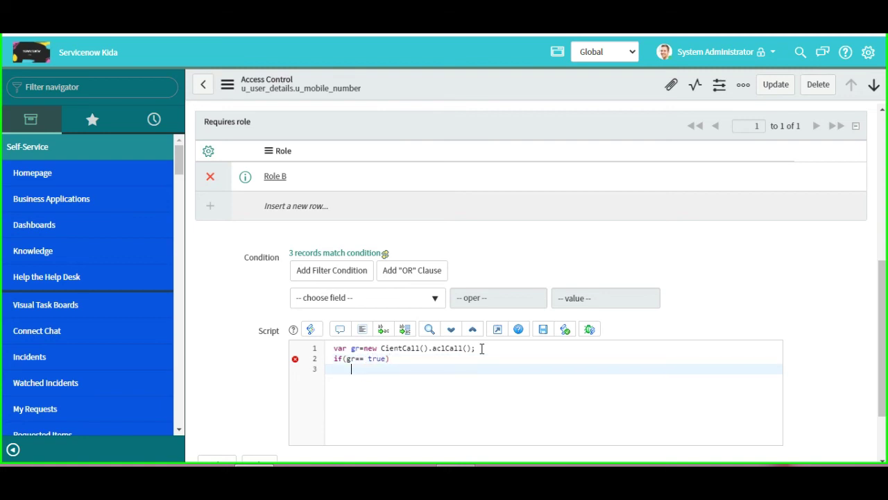
pyautogui.write('answer=true;')
pyautogui.press('Return')
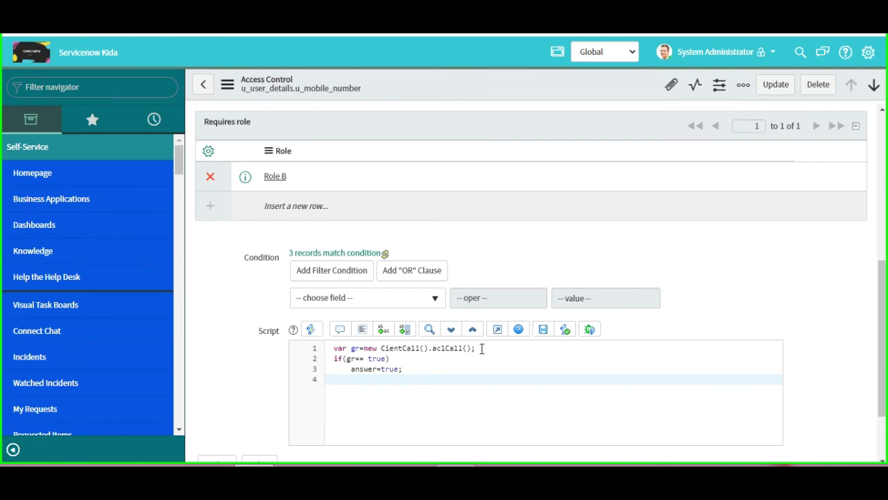
pyautogui.write('else')
pyautogui.press('Return')
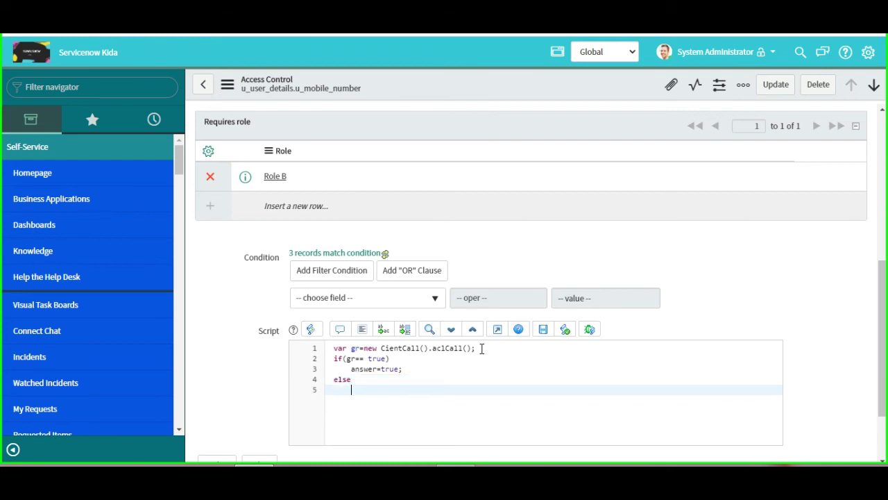
pyautogui.write('answer=false;')
pyautogui.rightClick(463, 84)
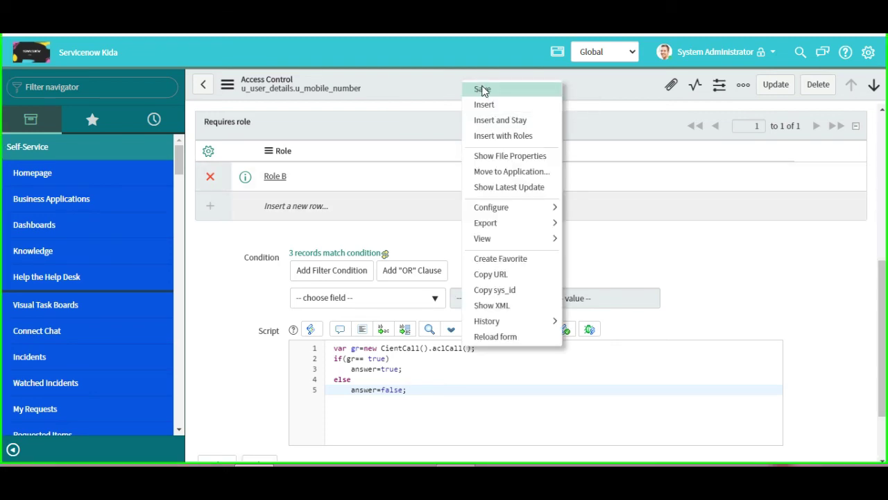
pyautogui.click(483, 91)
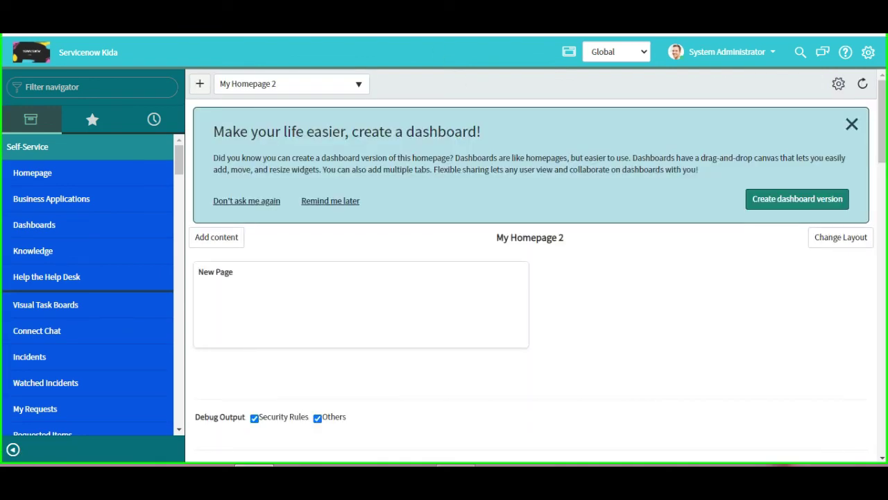
# - Impersonate User B and open the User Details list to check the Mobile Number column
pyautogui.click(771, 53)
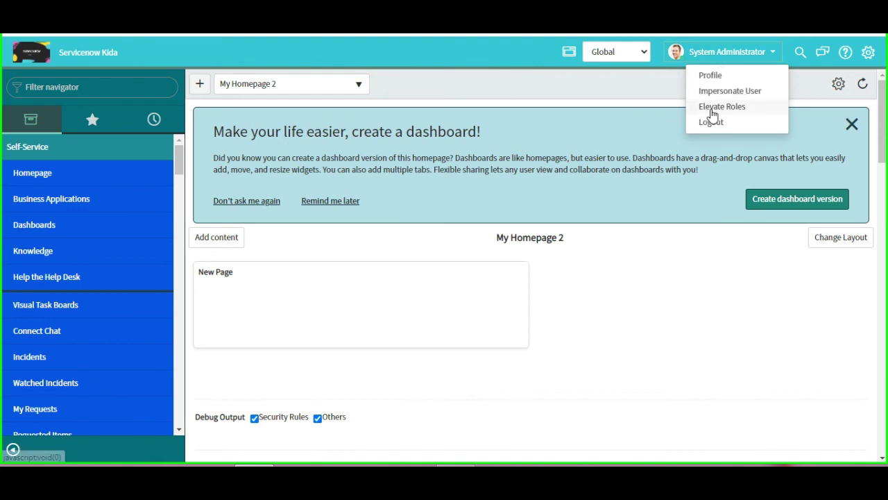
pyautogui.click(723, 91)
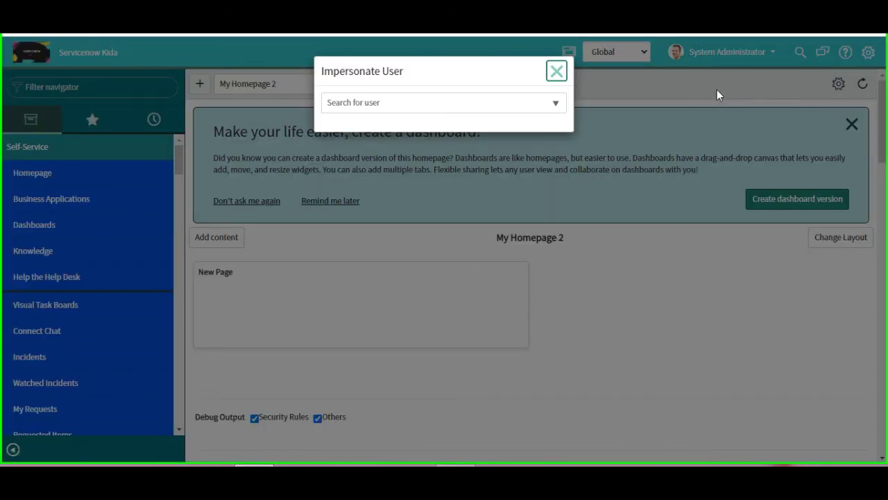
pyautogui.click(470, 104)
pyautogui.click(470, 104)
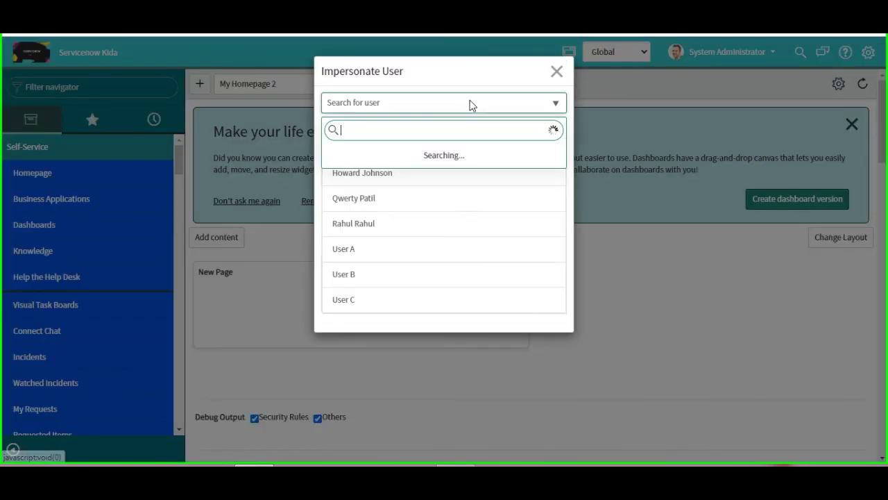
pyautogui.click(645, 82)
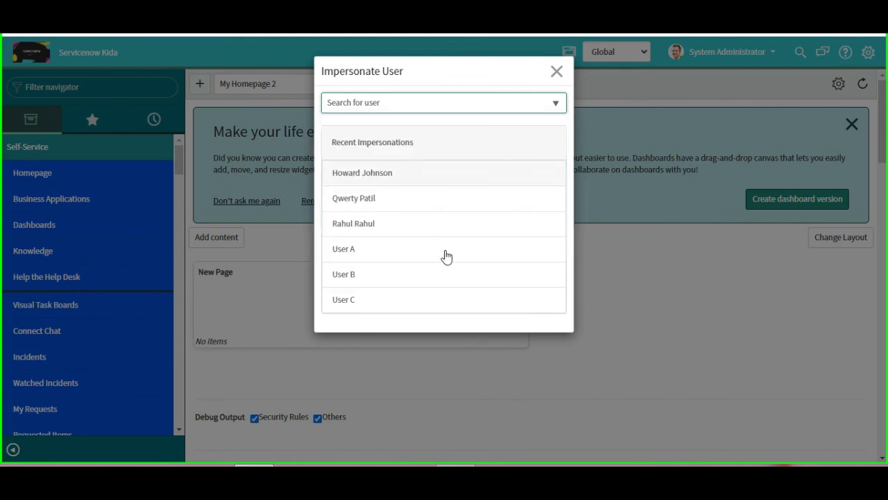
pyautogui.click(351, 280)
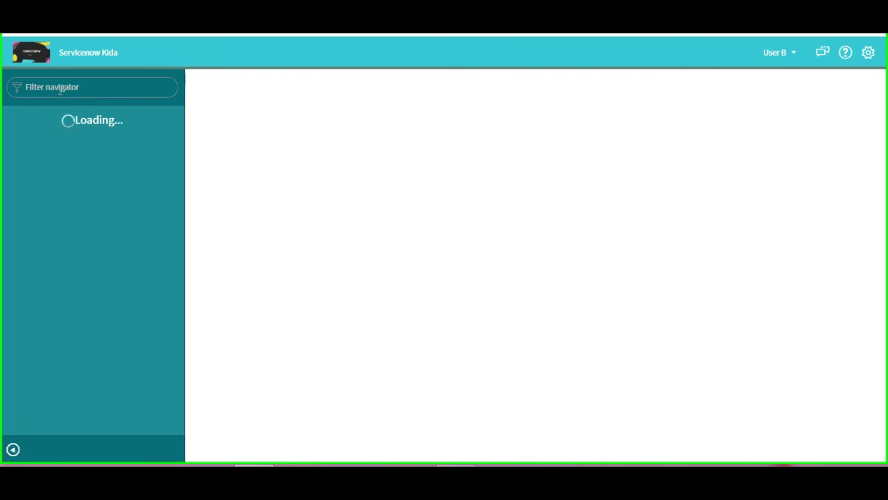
pyautogui.write('user')
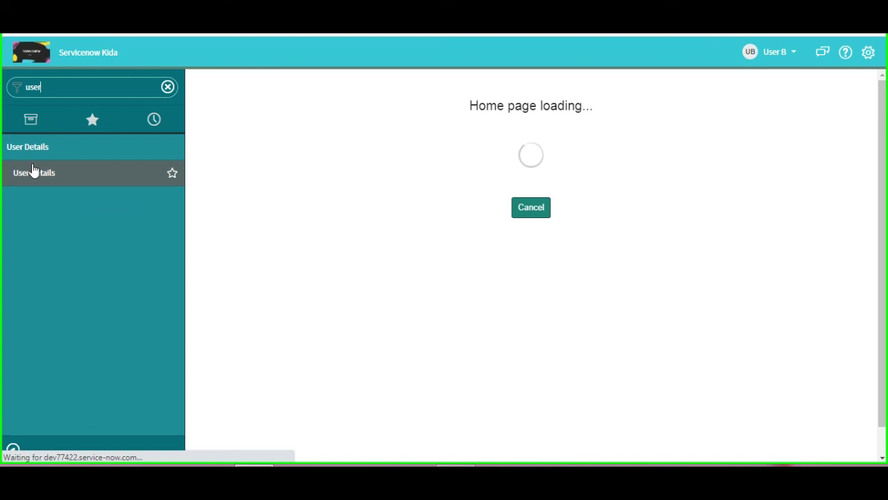
pyautogui.click(33, 171)
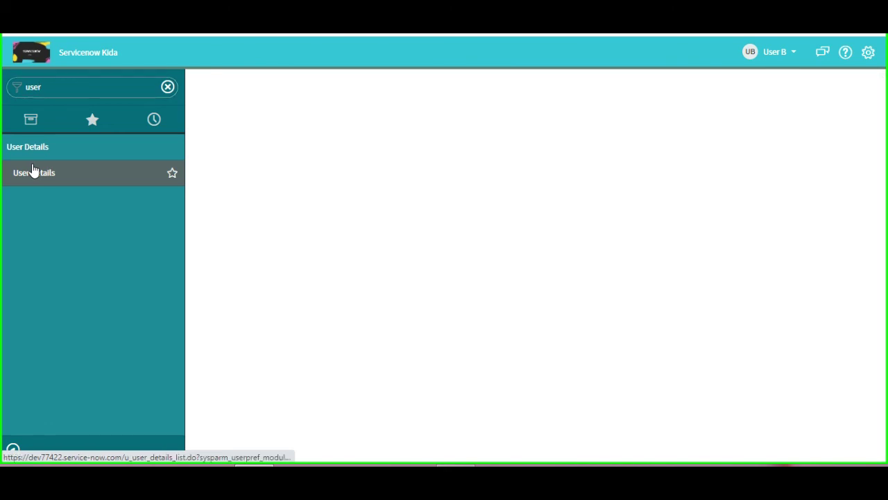
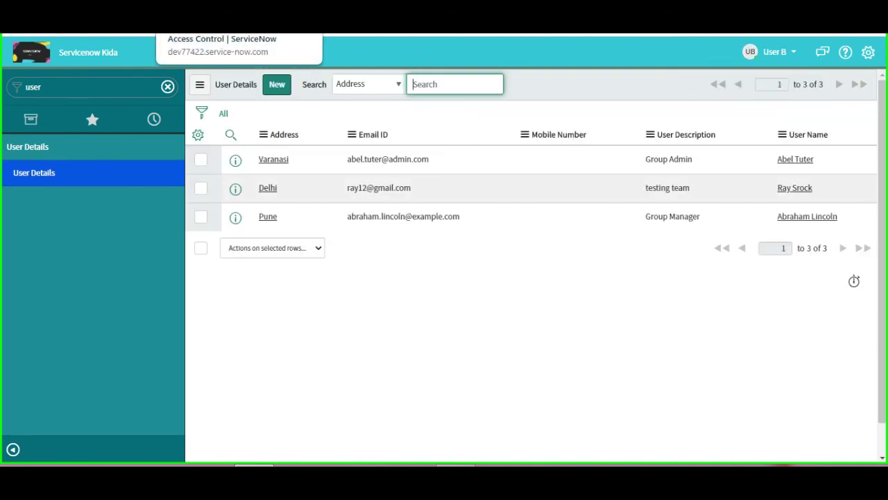
# - Correct the script include name in the first line of the Mobile Number access control script to ClientCall
pyautogui.click(229, 31)
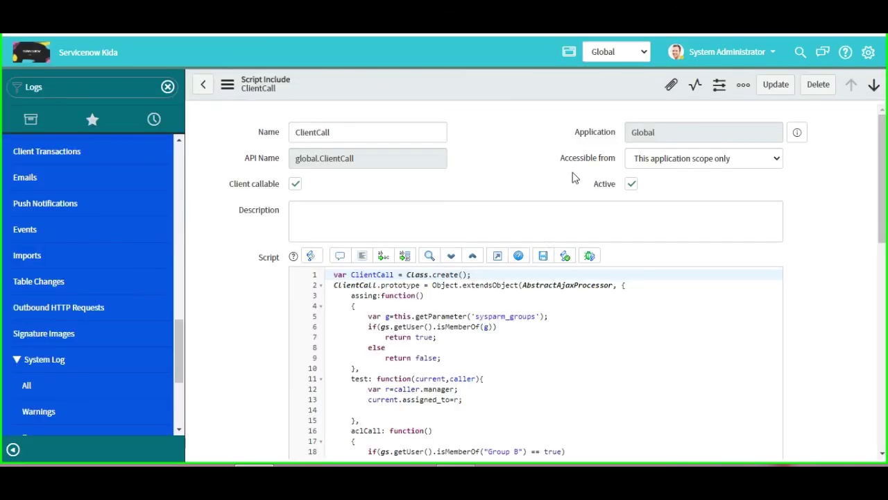
pyautogui.doubleClick(328, 131)
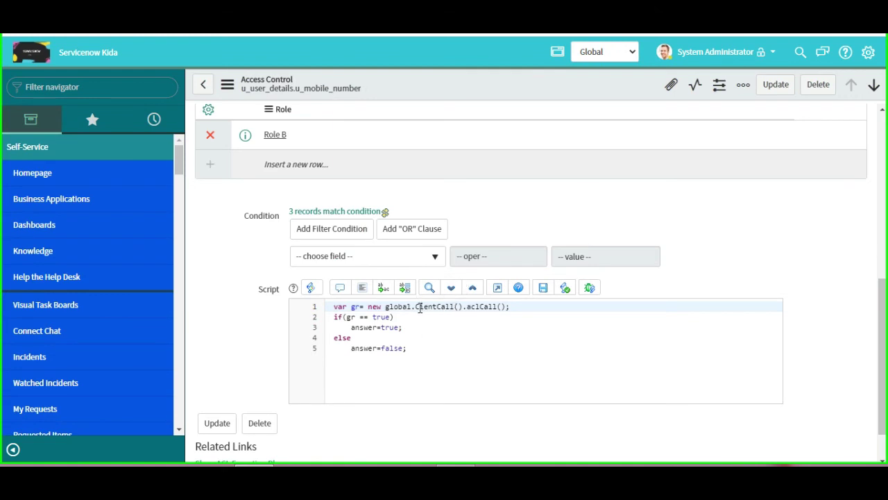
pyautogui.write('i')
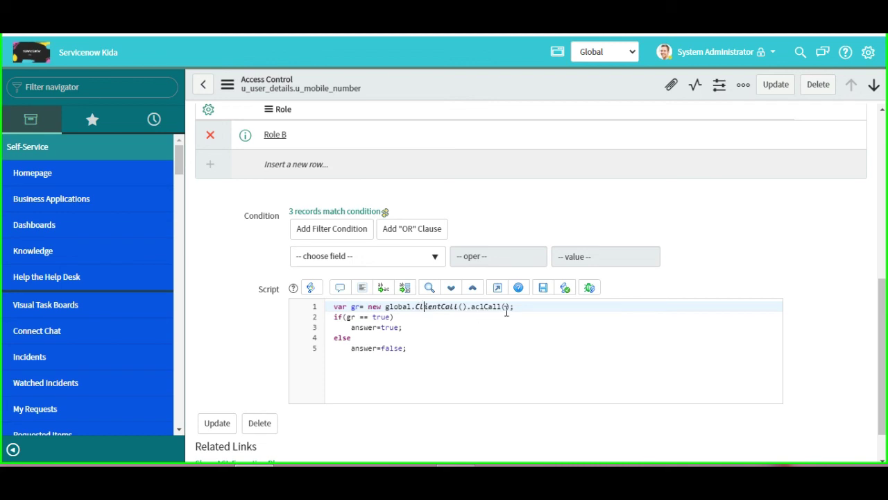
pyautogui.keyDown('ctrl'); pyautogui.click(438, 306); pyautogui.keyUp('ctrl')
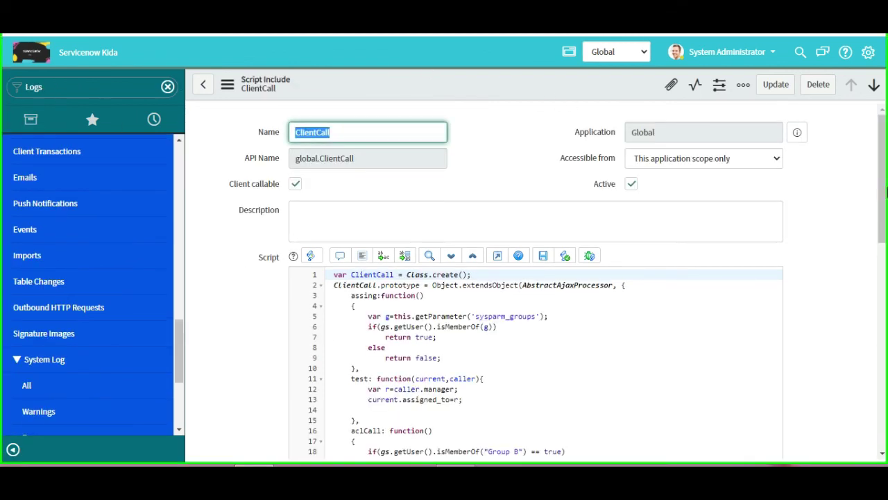
# - Correct the misspelled return value under the Group B condition in ClientCall's aclCall function to "true"
pyautogui.scroll(-2, 885, 189)
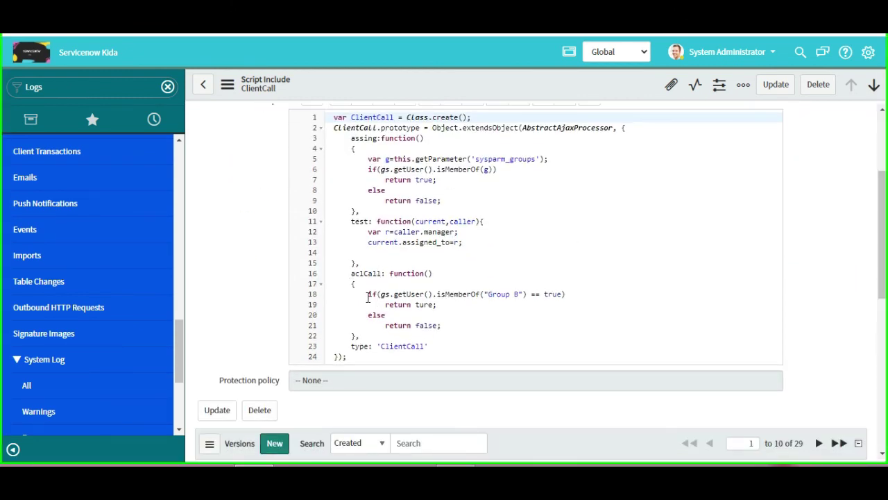
pyautogui.click(425, 306)
pyautogui.press('BackSpace')
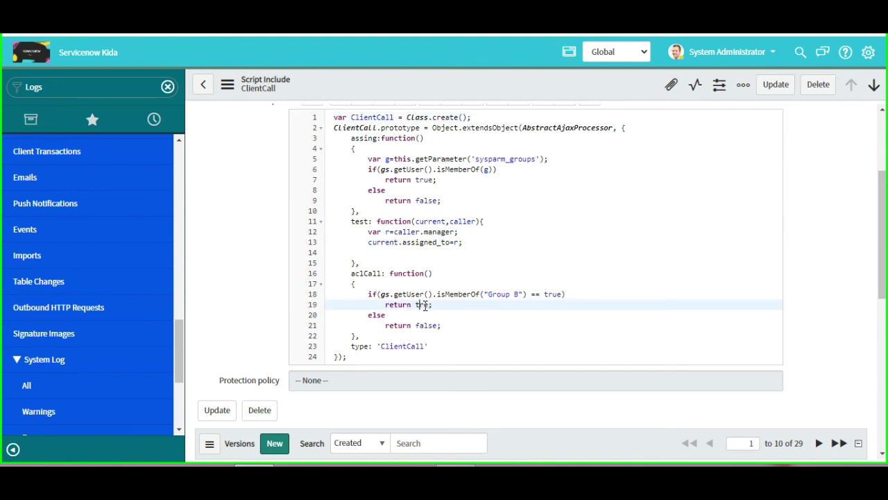
pyautogui.write('user')
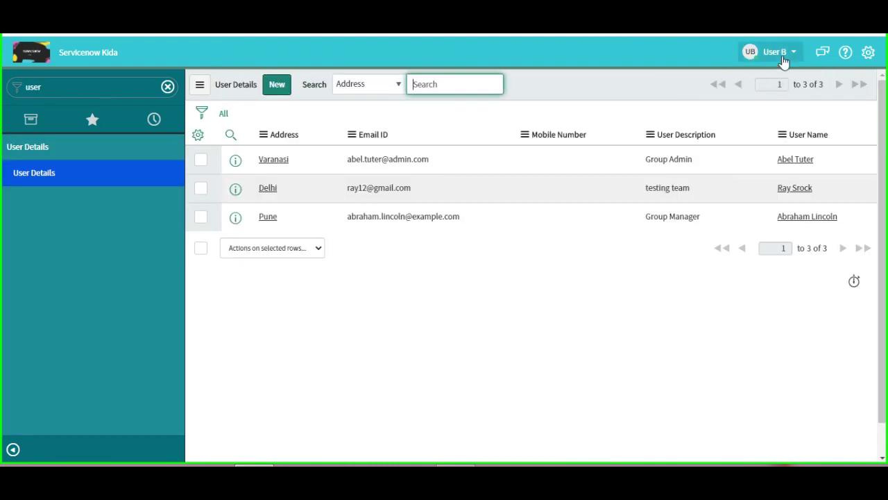
# - End the impersonation of User B and elevate the administrator session to the security_admin role
pyautogui.click(787, 55)
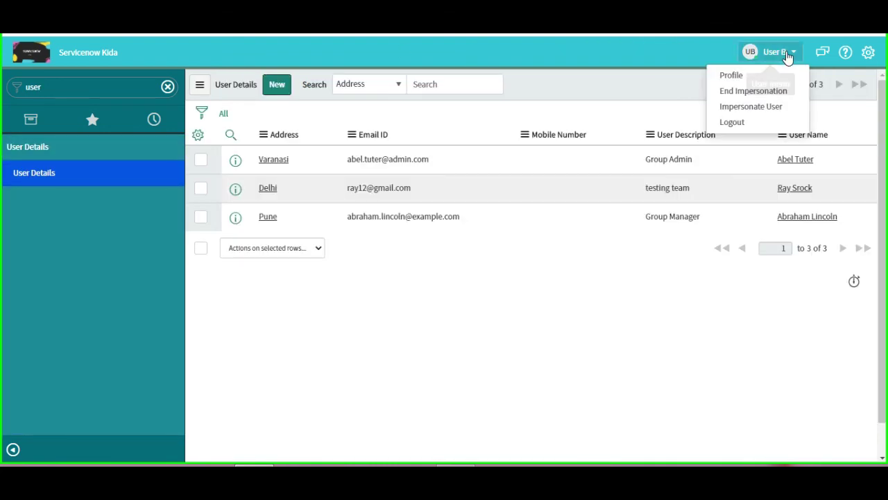
pyautogui.click(746, 93)
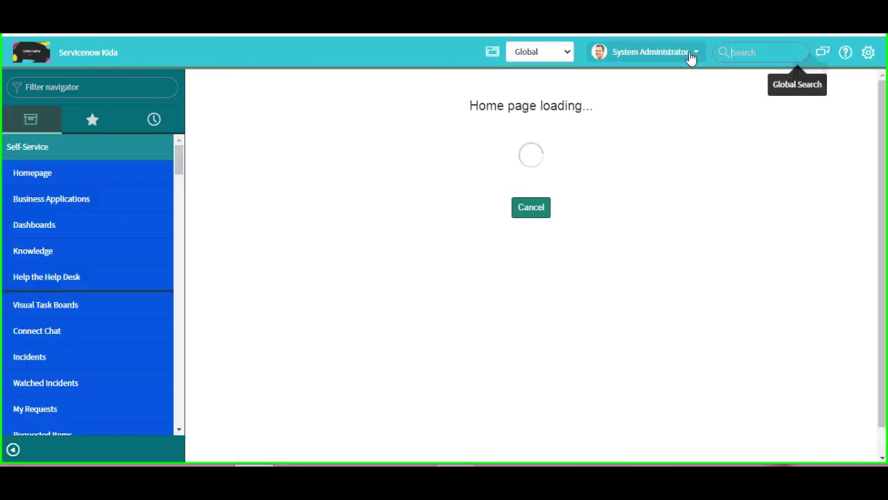
pyautogui.click(691, 57)
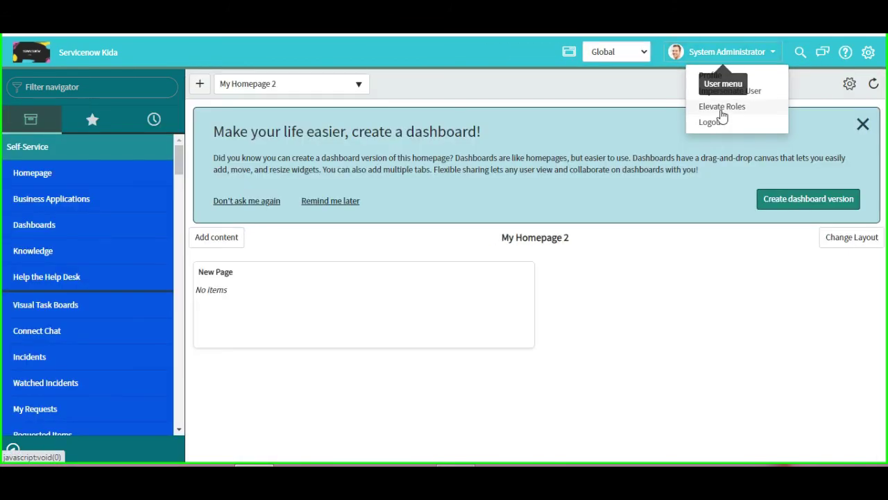
pyautogui.click(722, 111)
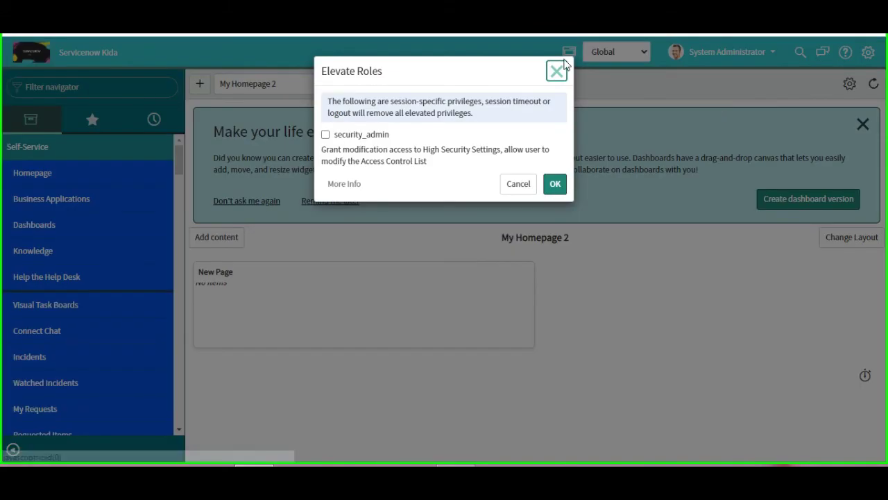
pyautogui.click(358, 138)
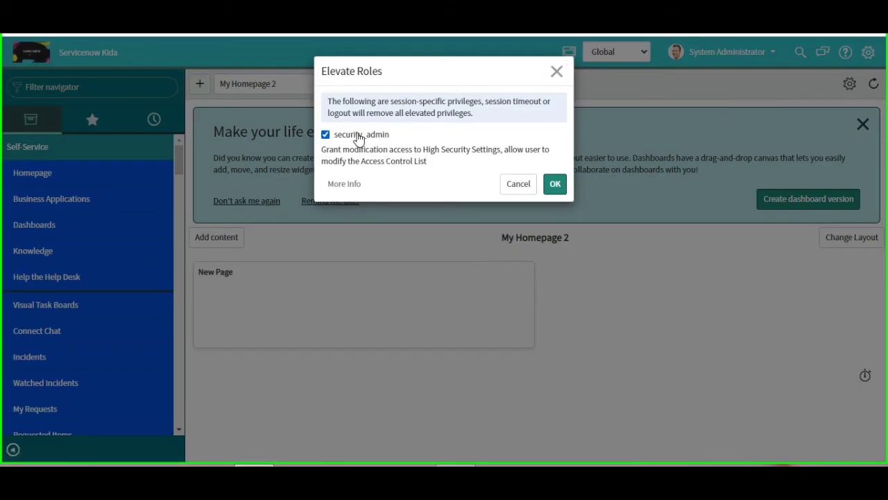
pyautogui.click(555, 184)
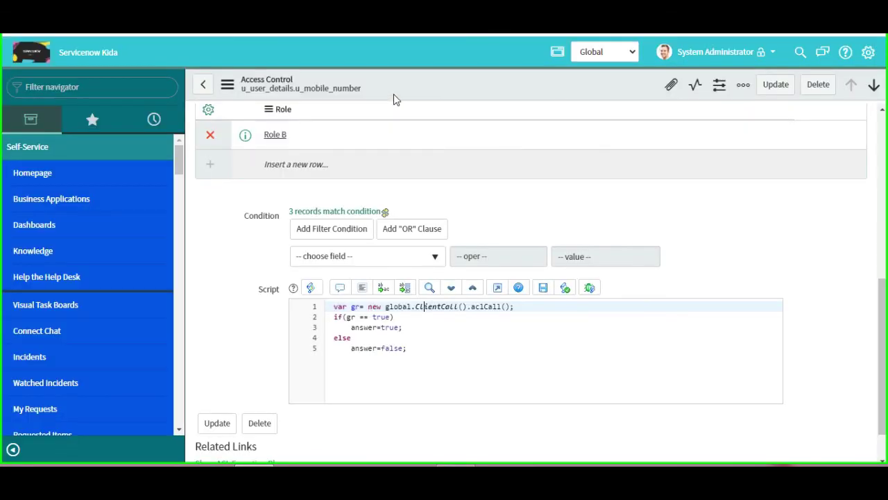
# - Save the corrected Mobile Number access control and the ClientCall script include
pyautogui.rightClick(469, 78)
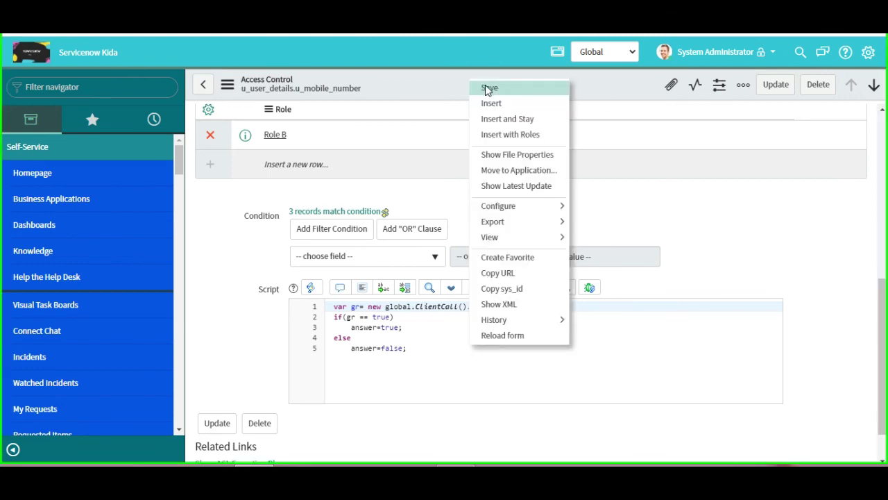
pyautogui.click(488, 88)
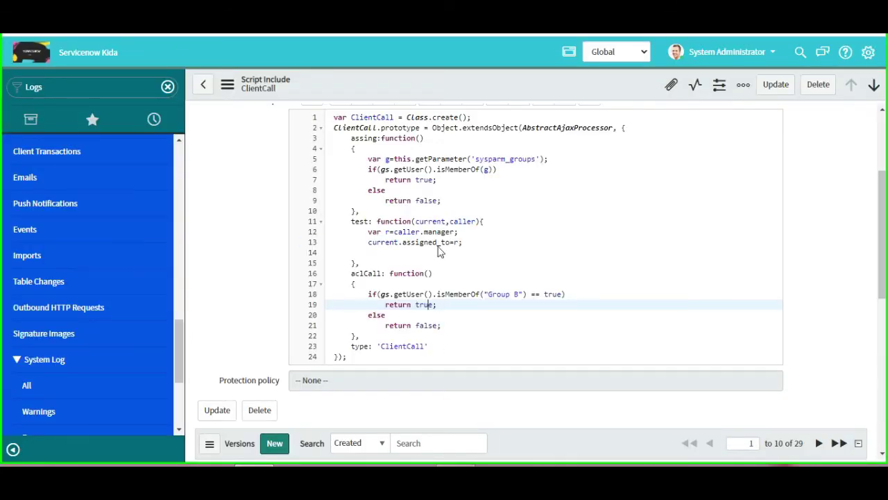
pyautogui.rightClick(437, 79)
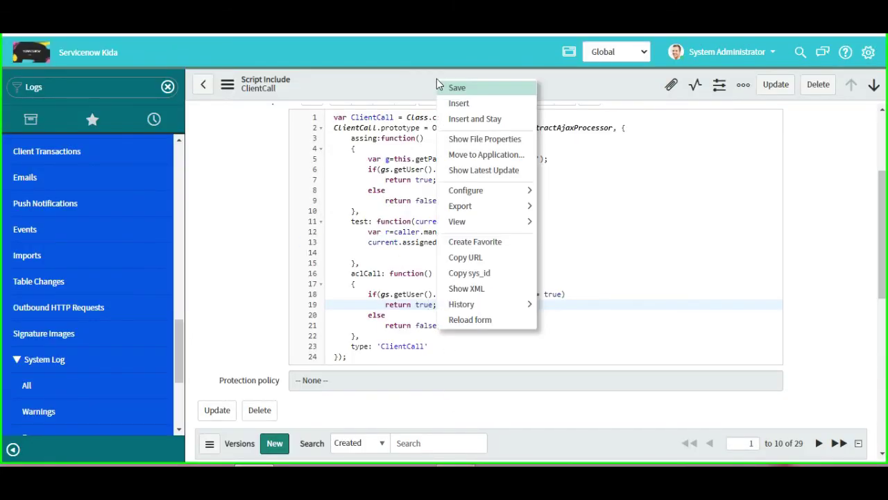
pyautogui.click(456, 92)
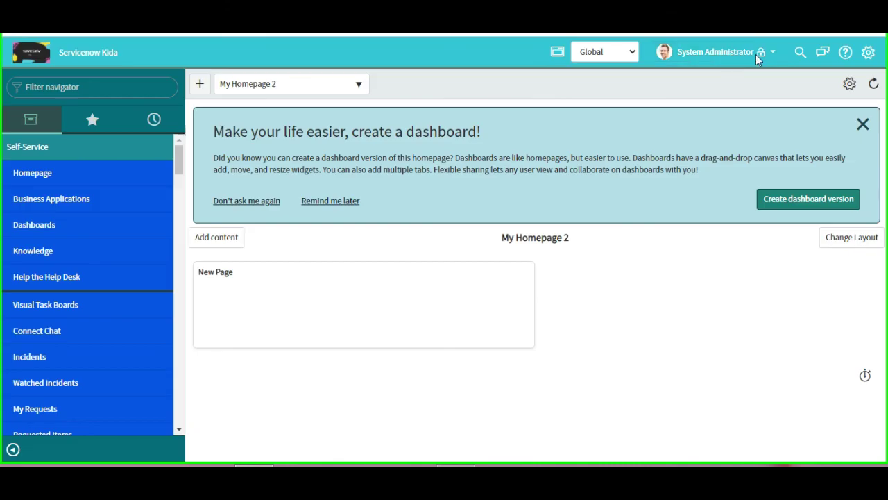
# - Impersonate User B again and open the User Details list to retest access to the Mobile Number column
pyautogui.click(769, 54)
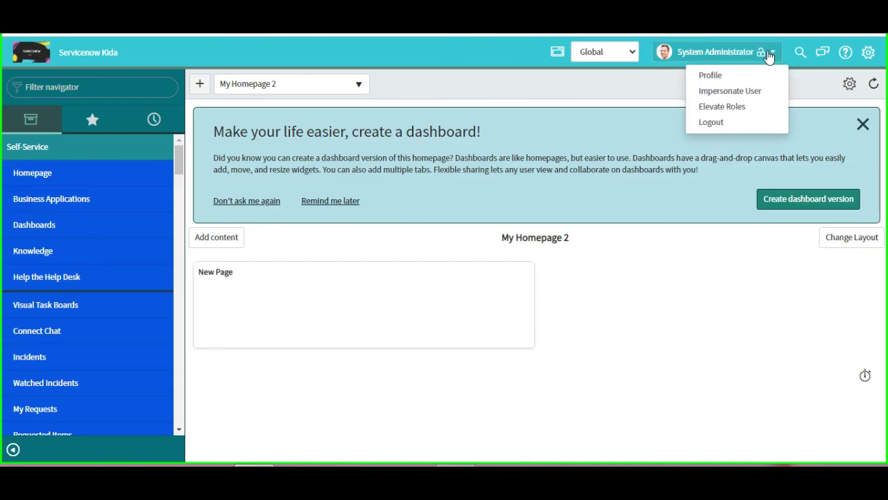
pyautogui.click(721, 95)
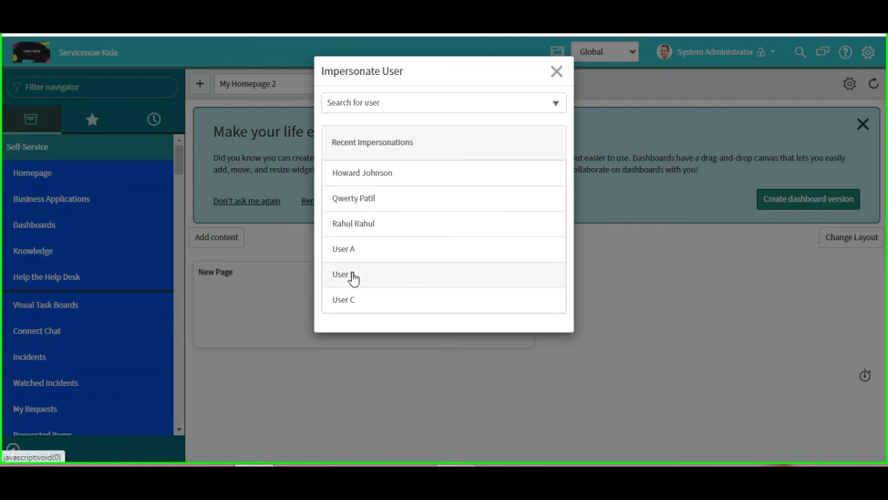
pyautogui.click(353, 276)
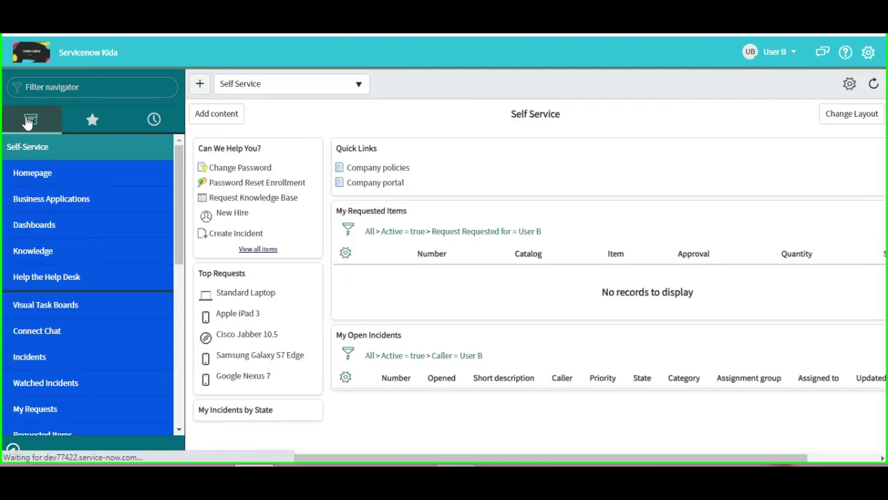
pyautogui.click(41, 90)
pyautogui.write('user')
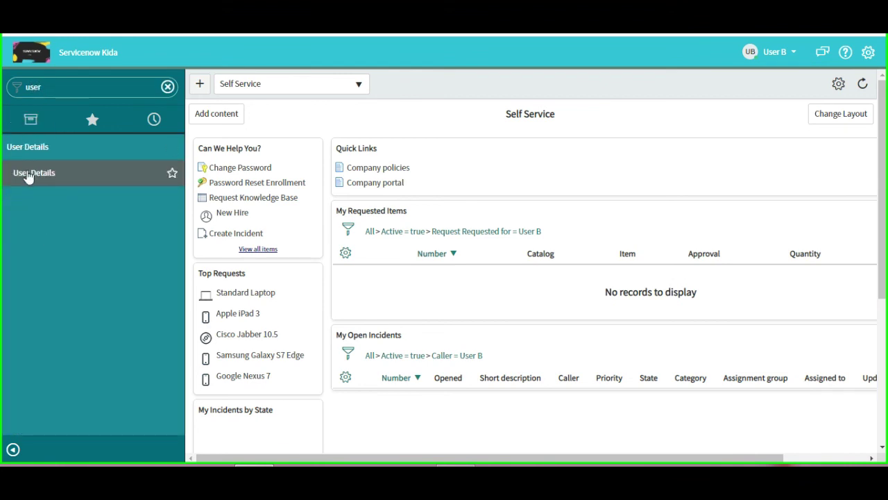
pyautogui.click(29, 174)
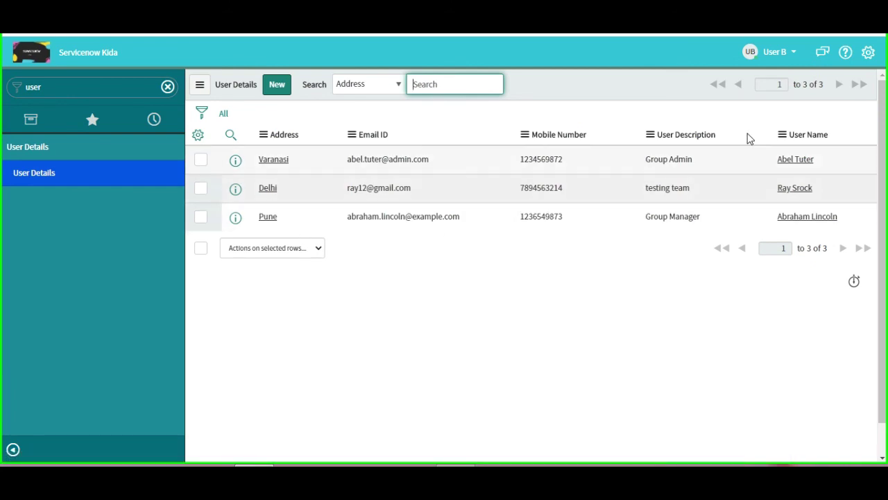
# - Switch the impersonation to User C and open the User Details list to check the Mobile Number column
pyautogui.click(792, 56)
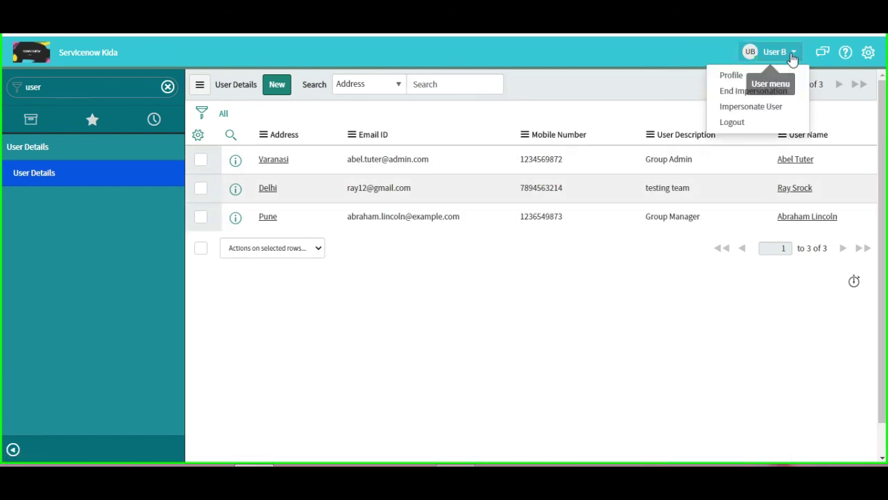
pyautogui.click(741, 107)
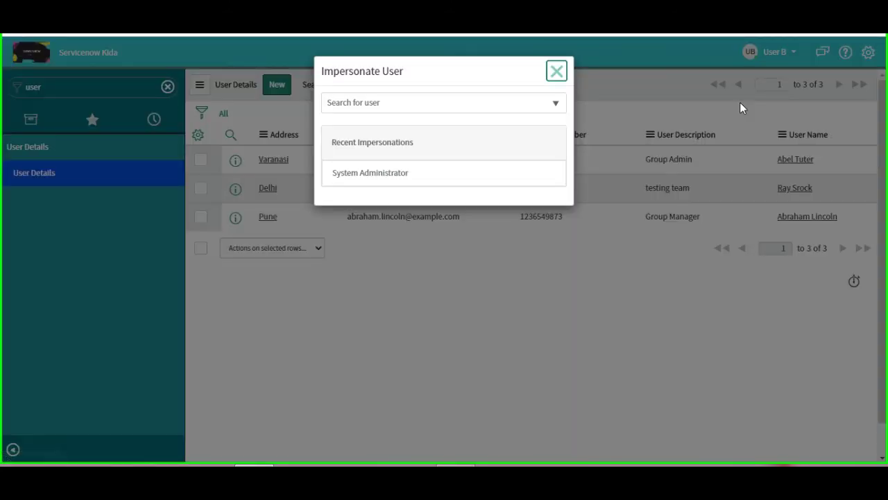
pyautogui.click(354, 326)
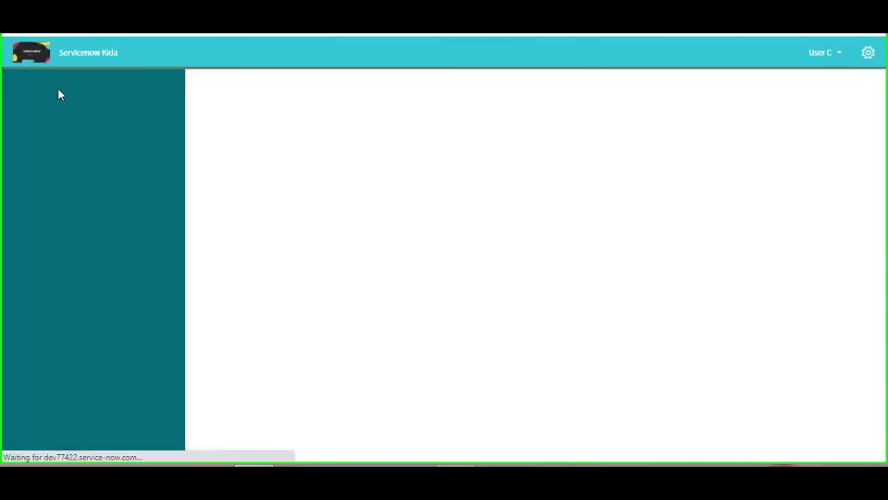
pyautogui.write('user')
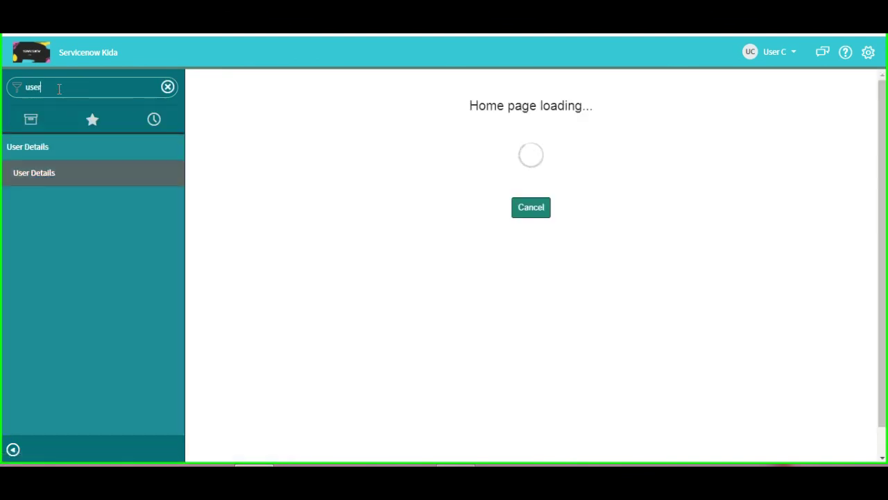
pyautogui.click(48, 175)
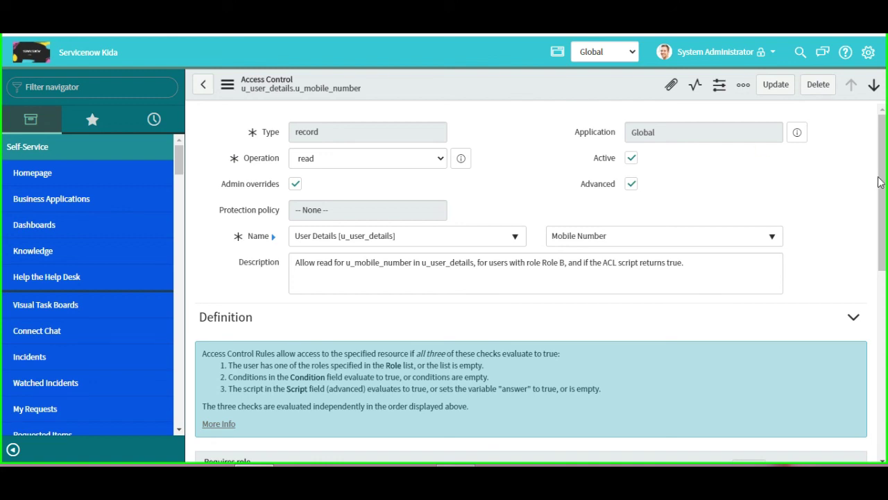
# - Review the Mobile Number read access control as administrator, from its general settings through the required role to the condition and script
pyautogui.moveTo(881, 188); pyautogui.dragTo(886, 261)
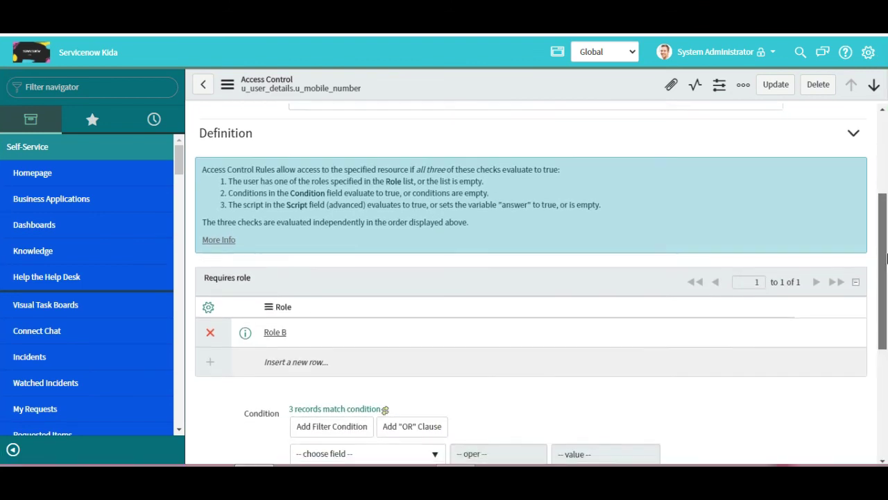
pyautogui.scroll(3, 563, 215)
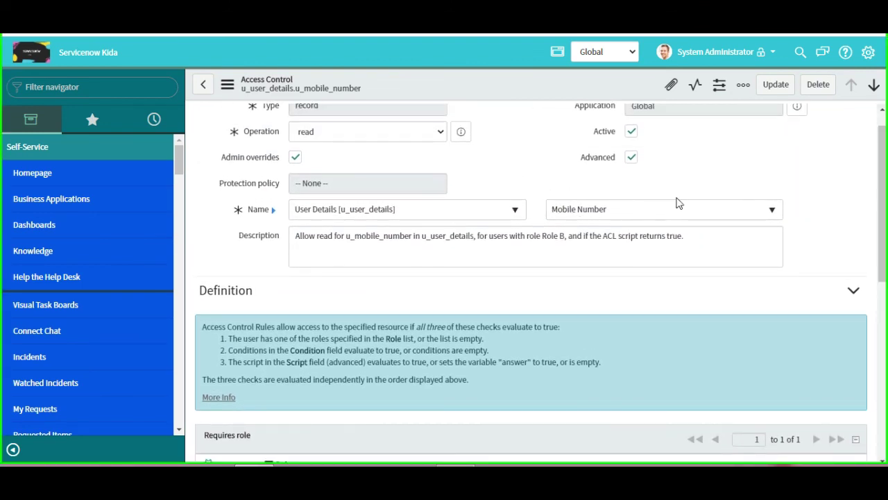
pyautogui.moveTo(878, 217); pyautogui.dragTo(886, 290)
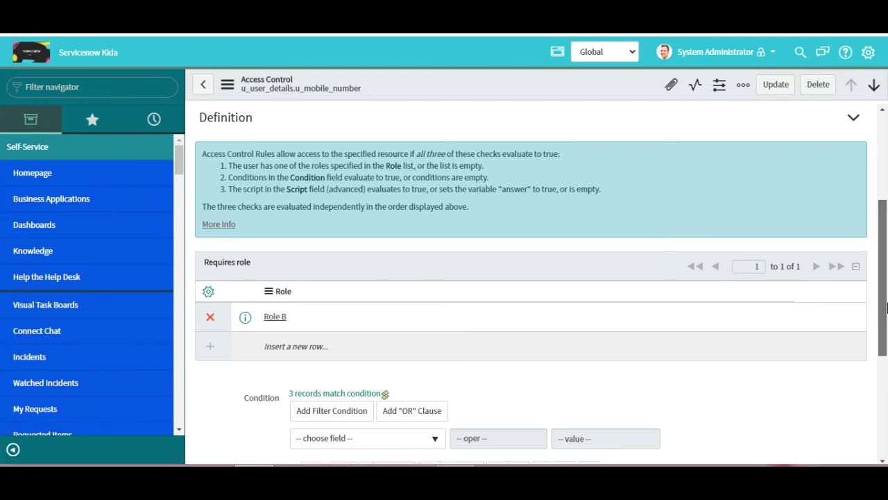
pyautogui.moveTo(887, 288); pyautogui.dragTo(886, 316)
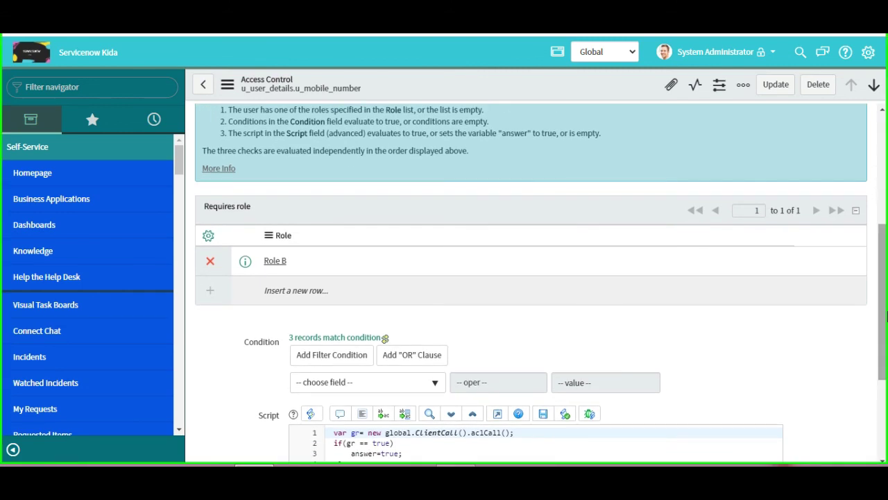